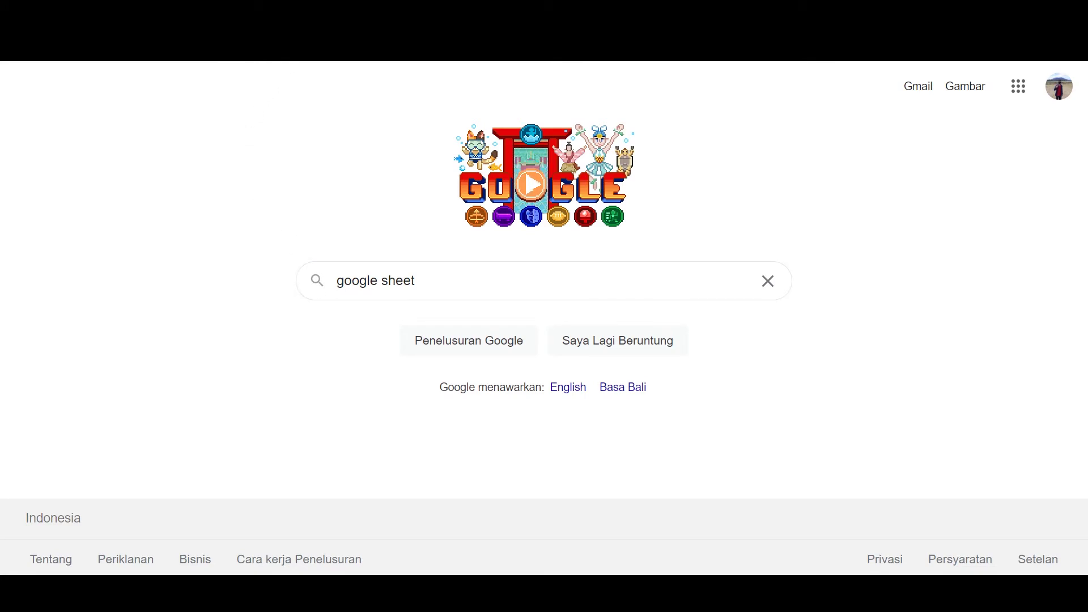
Step: Search Google for 'google sheet' and scroll through the results
type("sheets.google.com")
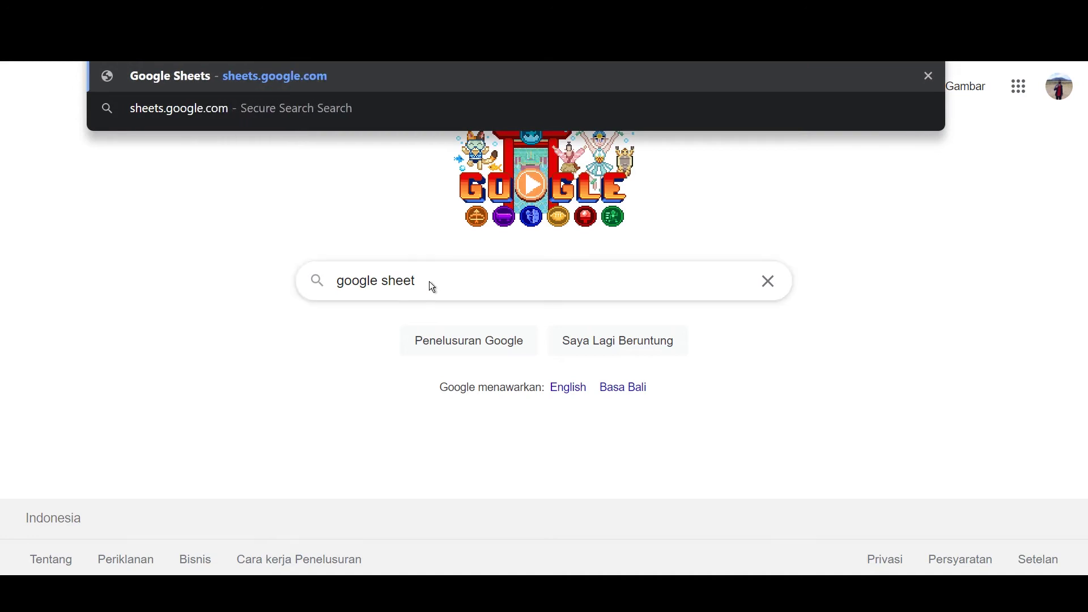
left_click(430, 281)
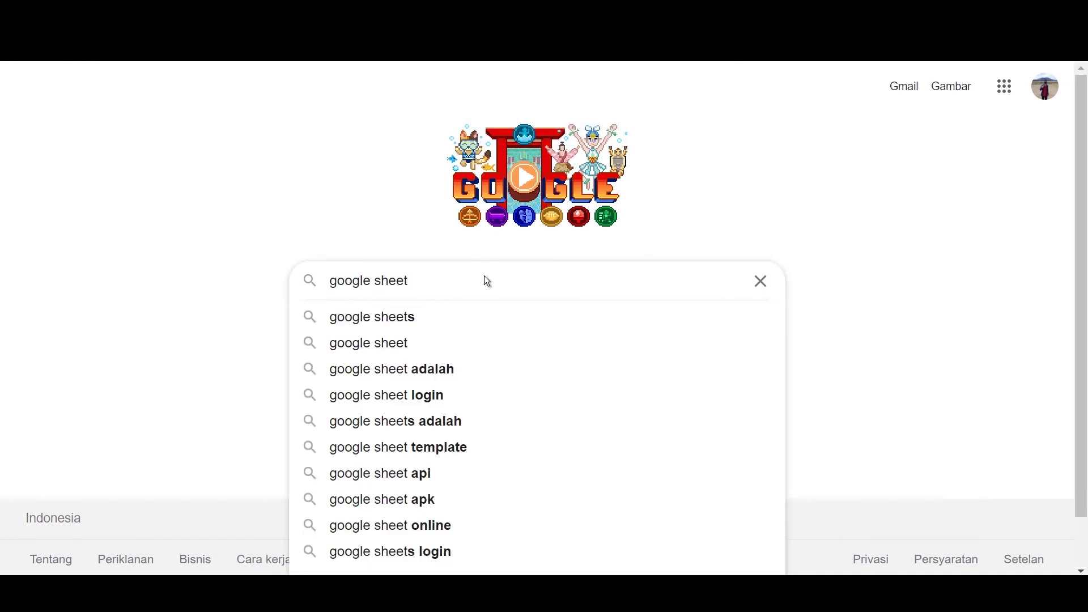
key("Return")
scroll(318, 436, "down", 3)
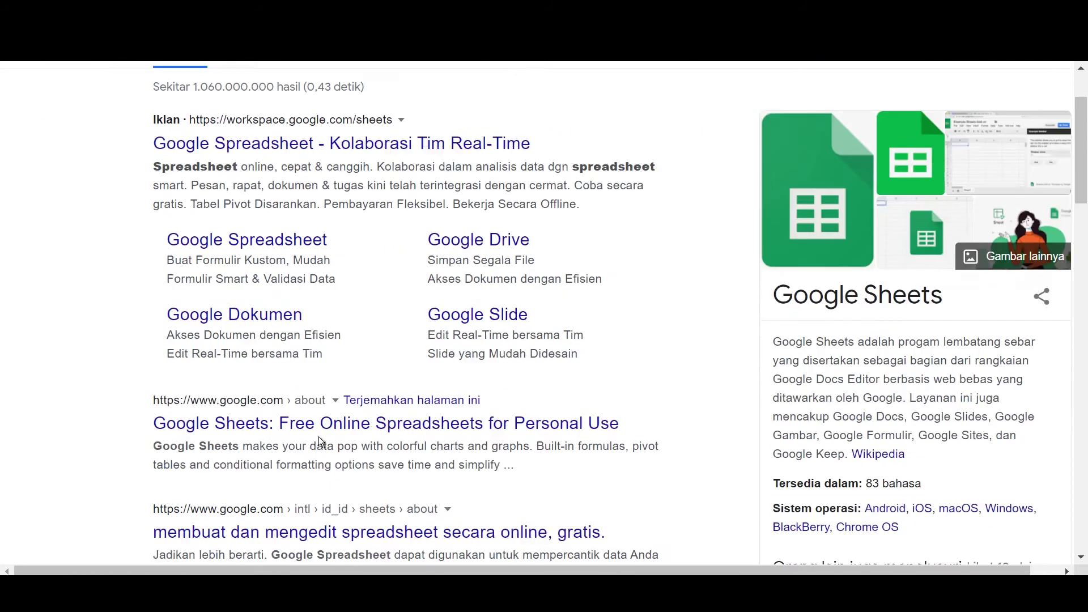
scroll(312, 393, "up", 3)
scroll(238, 289, "down", 3)
scroll(240, 274, "down", 2)
scroll(240, 275, "down", 2)
Step: Open the Google Sheets site from the results and create a new blank spreadsheet
left_click(294, 323)
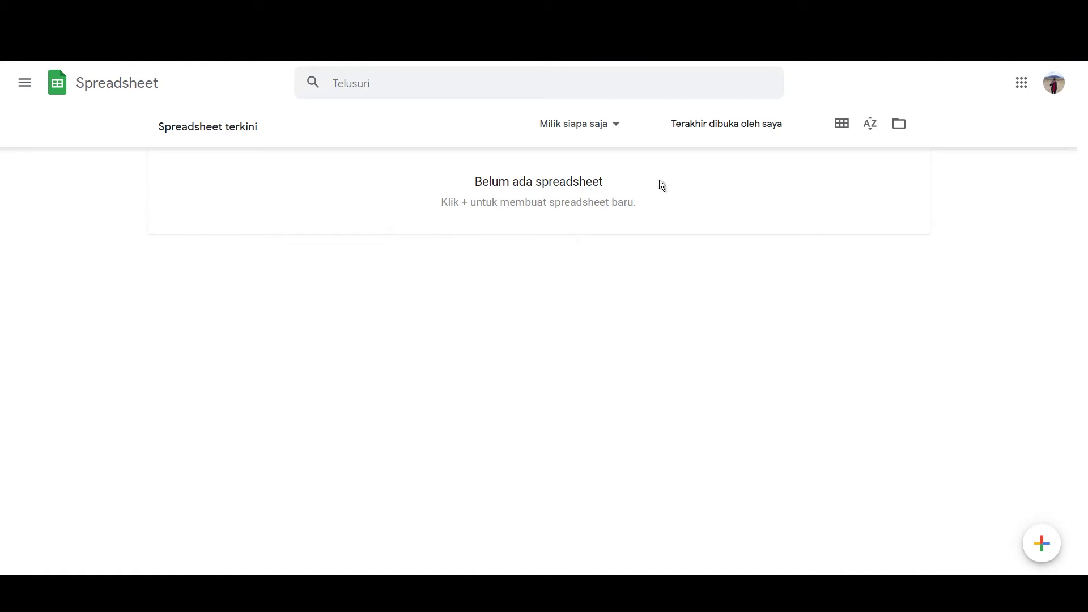
left_click_drag(235, 129, 277, 136)
left_click(152, 222)
left_click(1042, 541)
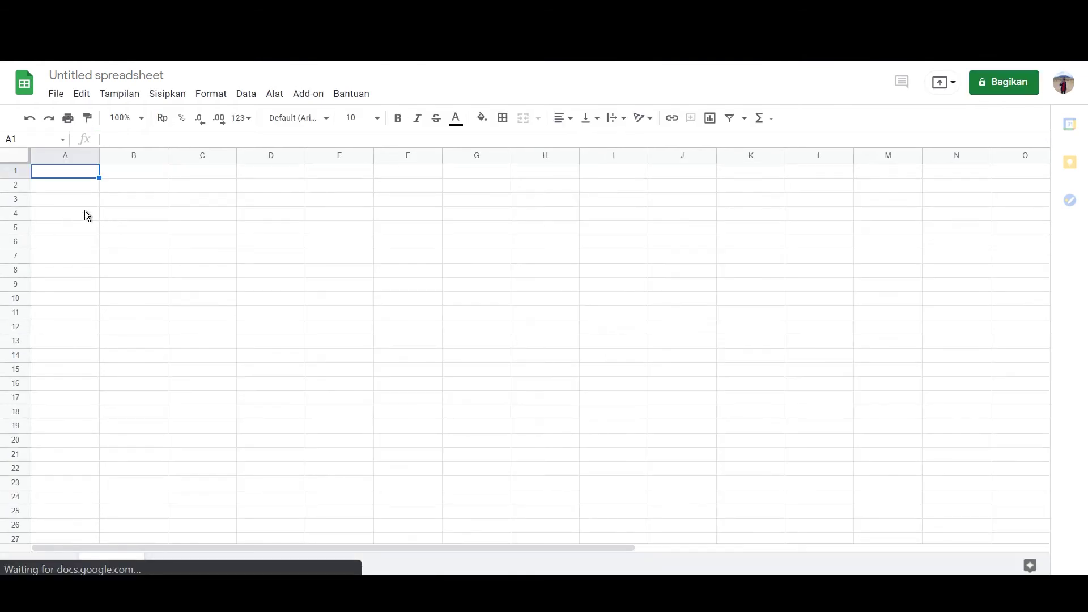
left_click(83, 200)
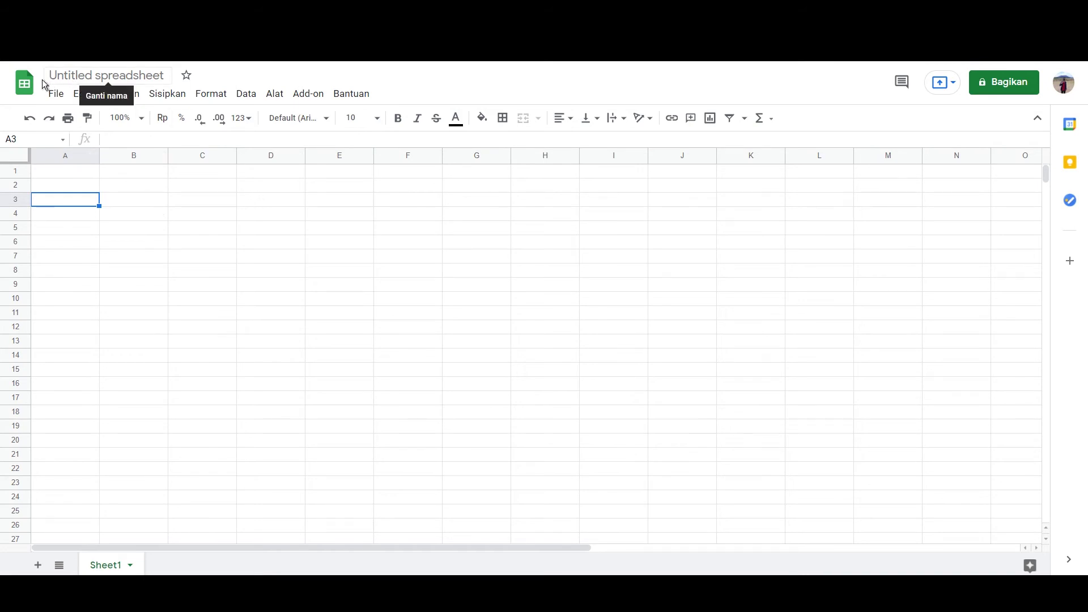
Step: Rename the spreadsheet to 'Tes' and reopen it from the Sheets file list
left_click(86, 80)
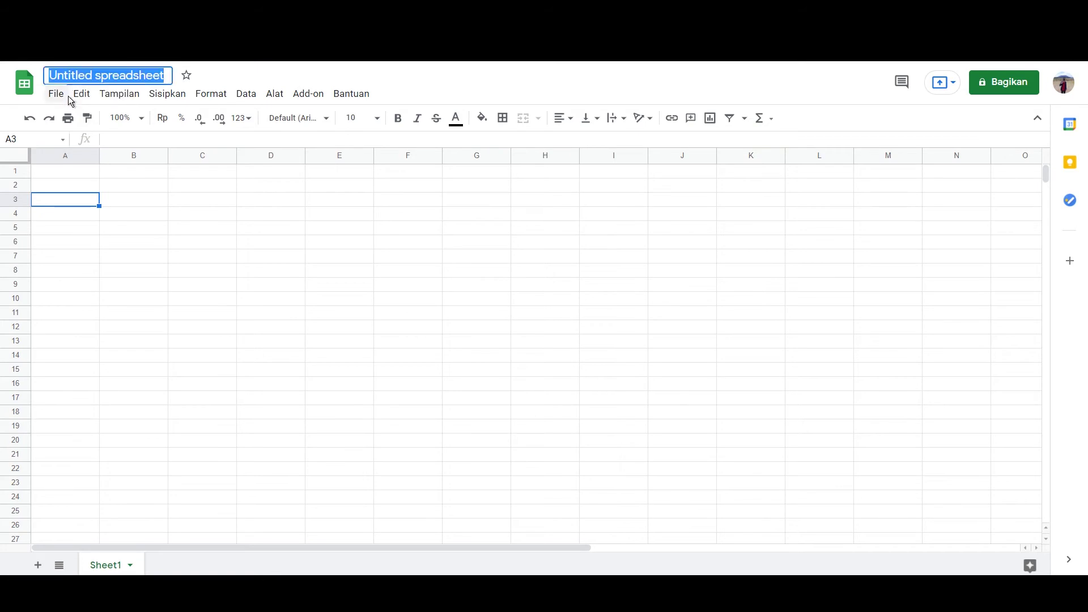
type("Tes")
key("Return")
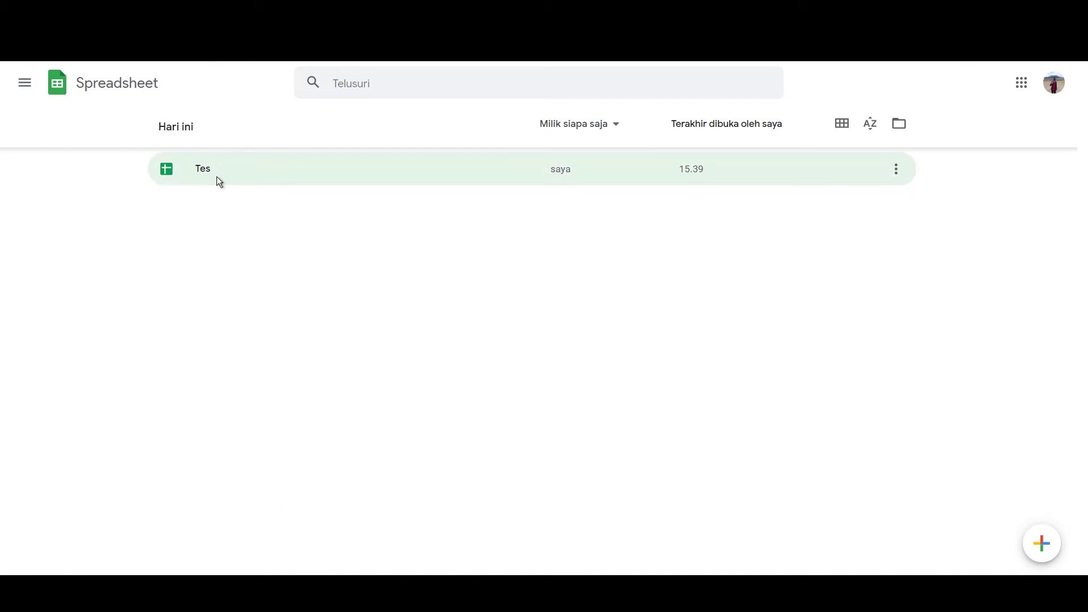
left_click(200, 180)
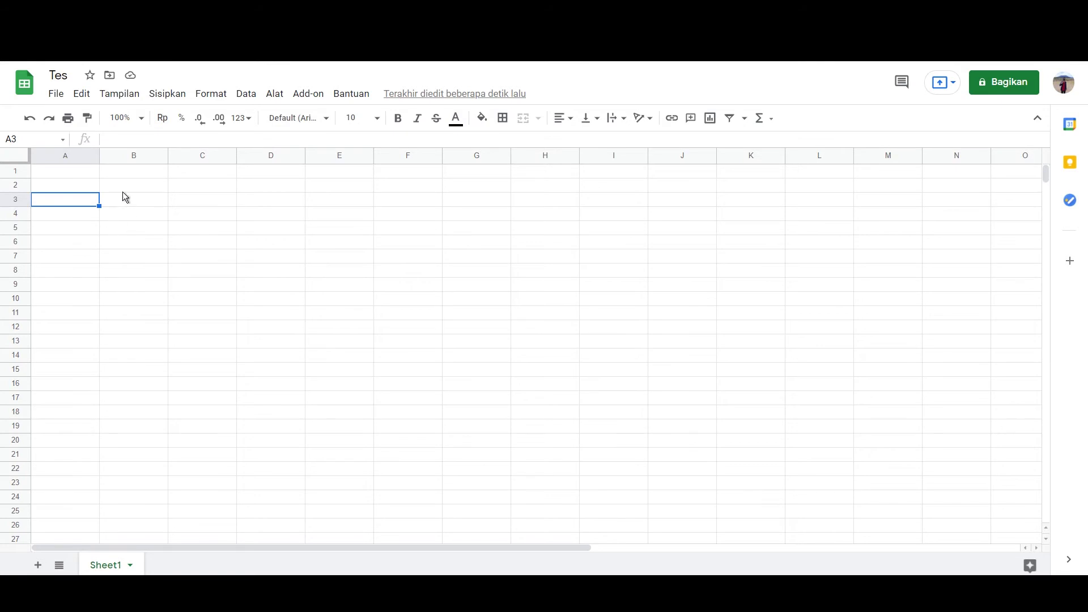
type("asdf")
left_click(155, 187)
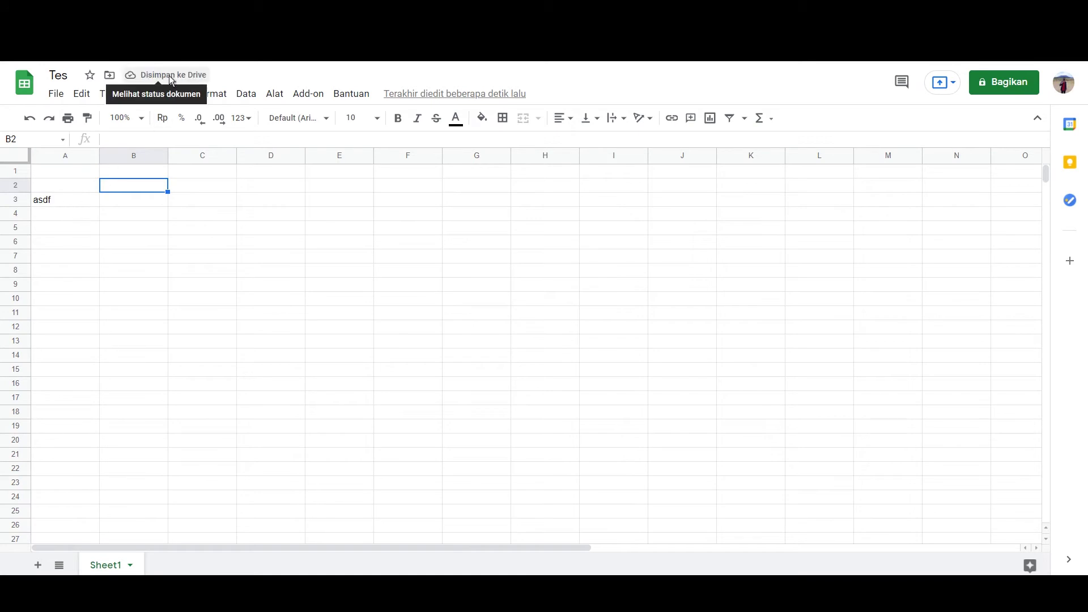
left_click(86, 199)
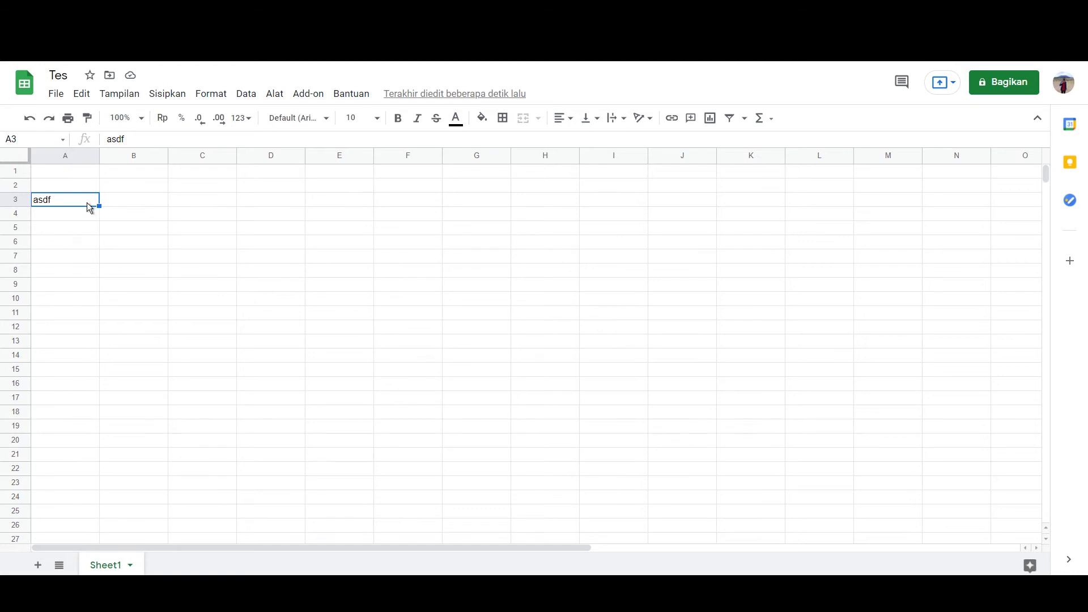
key("Delete")
left_click(75, 215)
left_click(74, 185)
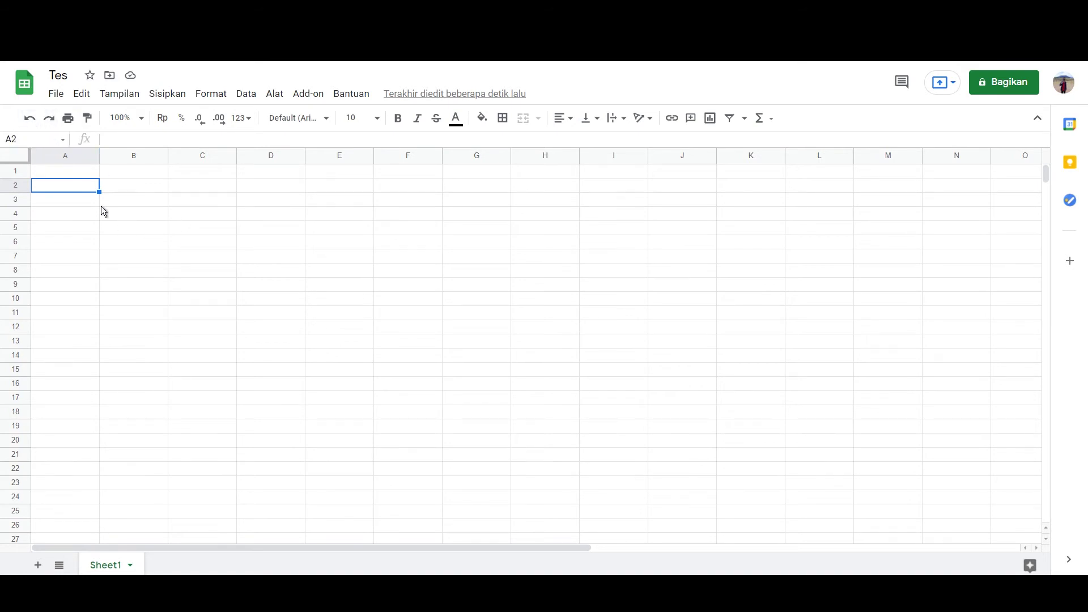
type("asda")
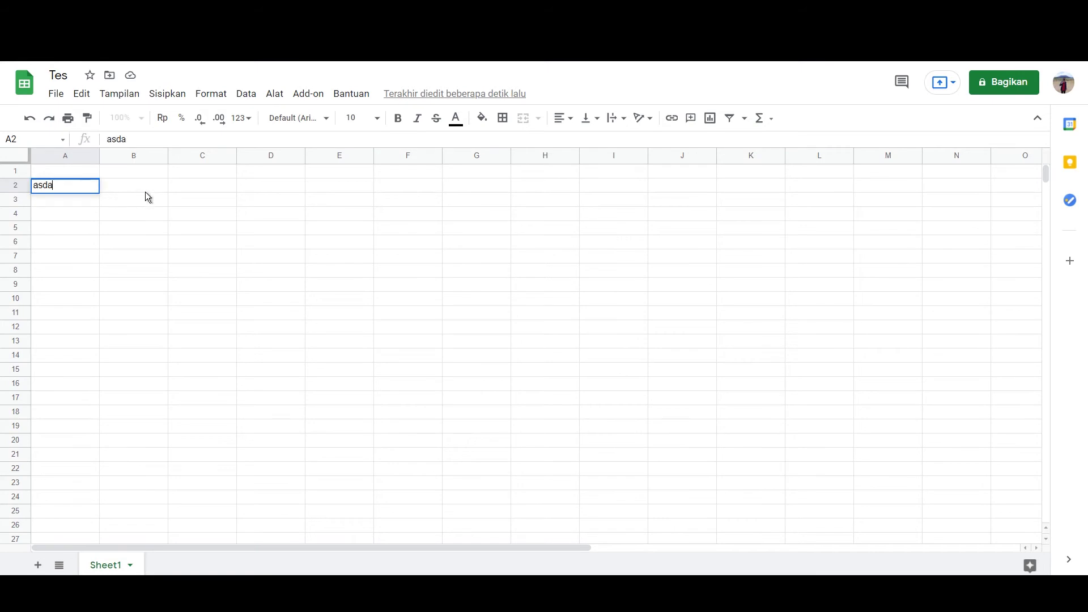
left_click(148, 189)
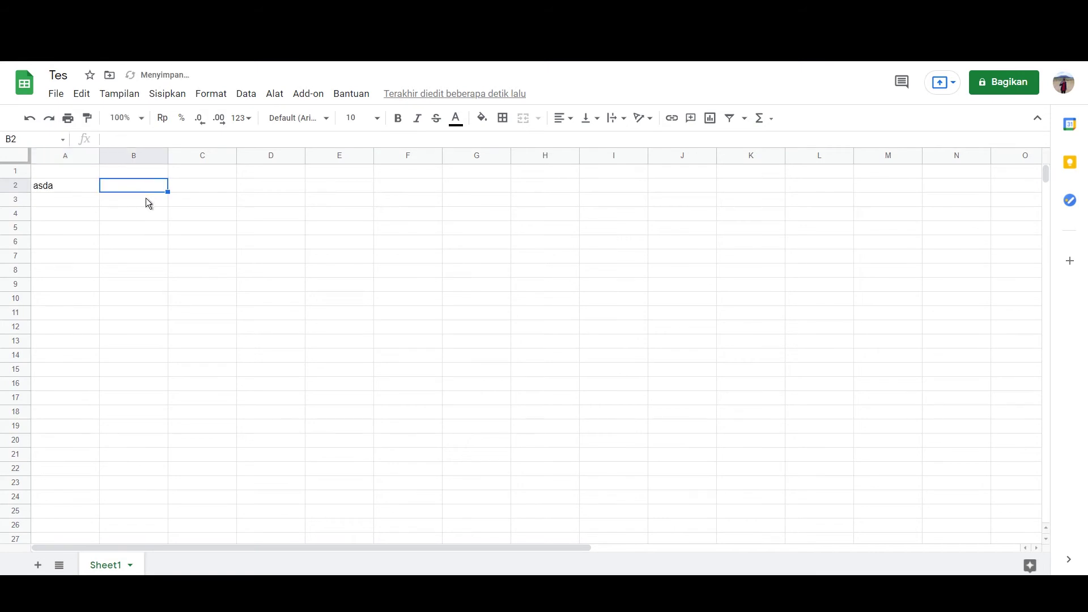
key("ctrl+z")
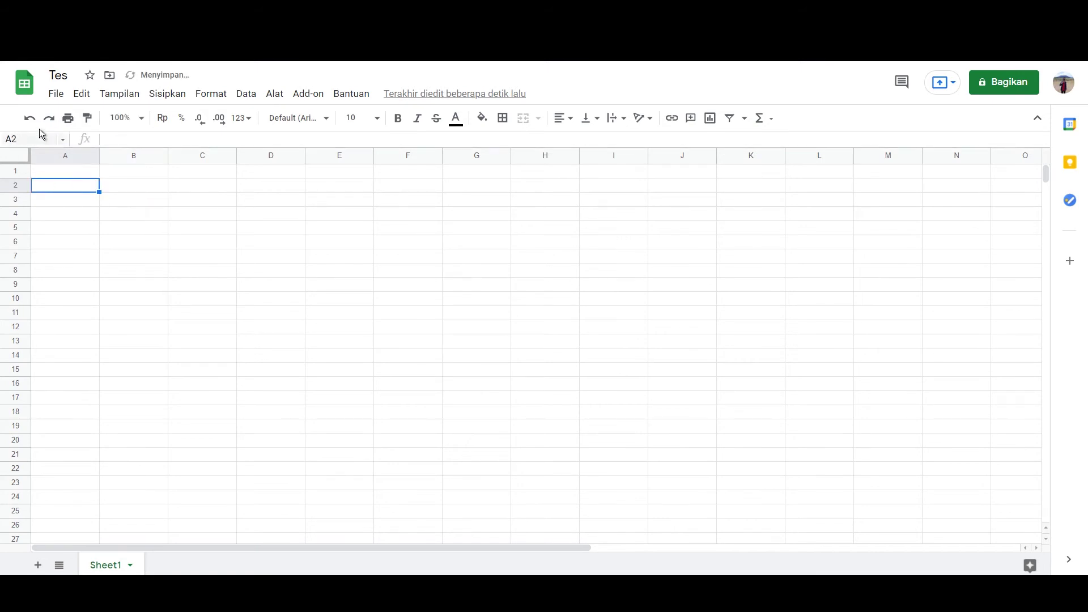
left_click(52, 117)
key("ctrl+z")
Step: Enter the heading Harga in cell C1
left_click(93, 196)
left_click(79, 184)
left_click(129, 172)
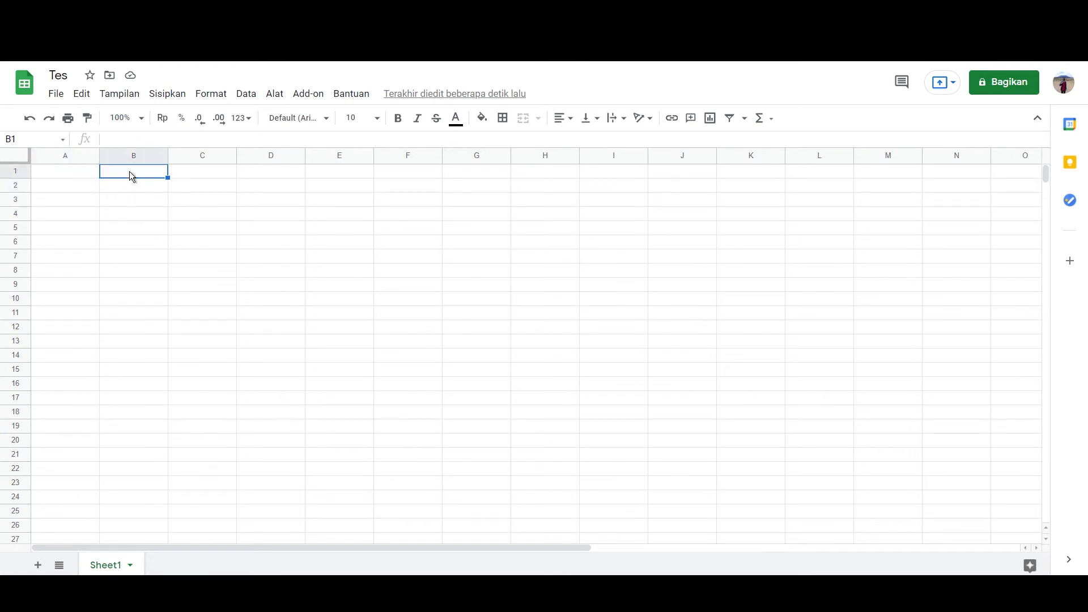
key("Right")
type("Harga")
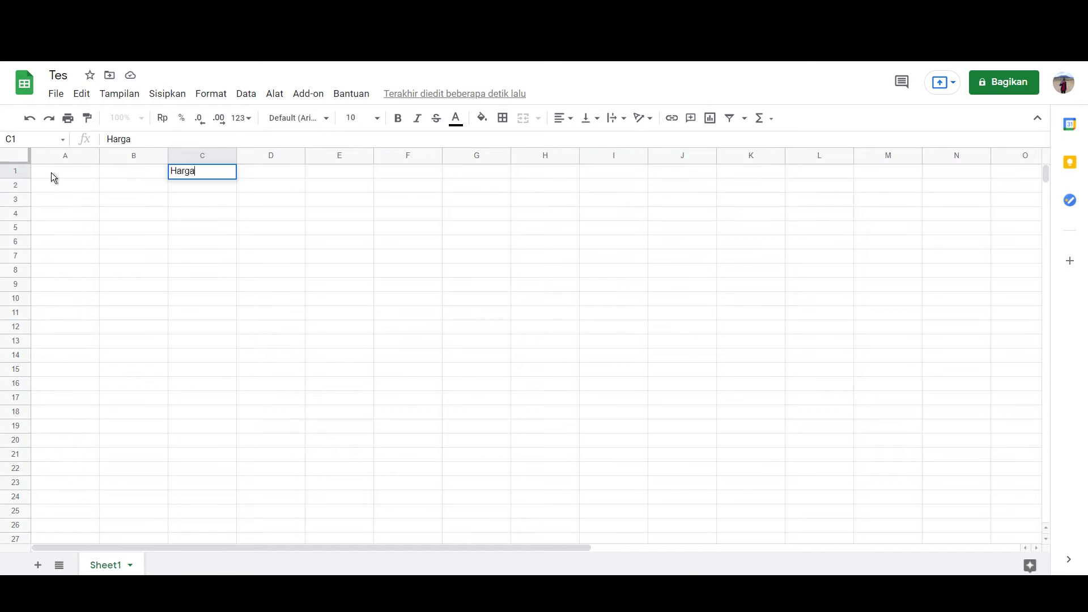
left_click(51, 172)
Step: Enter No in A1, Jumlah in B1 and Total in D1, then select C2:D6
type("No")
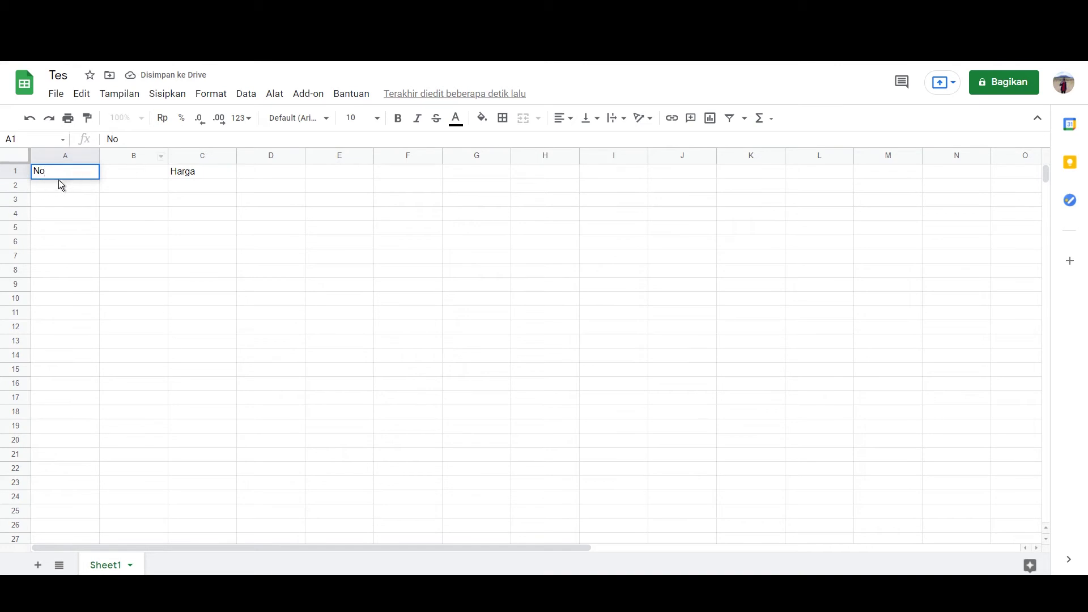
left_click(125, 173)
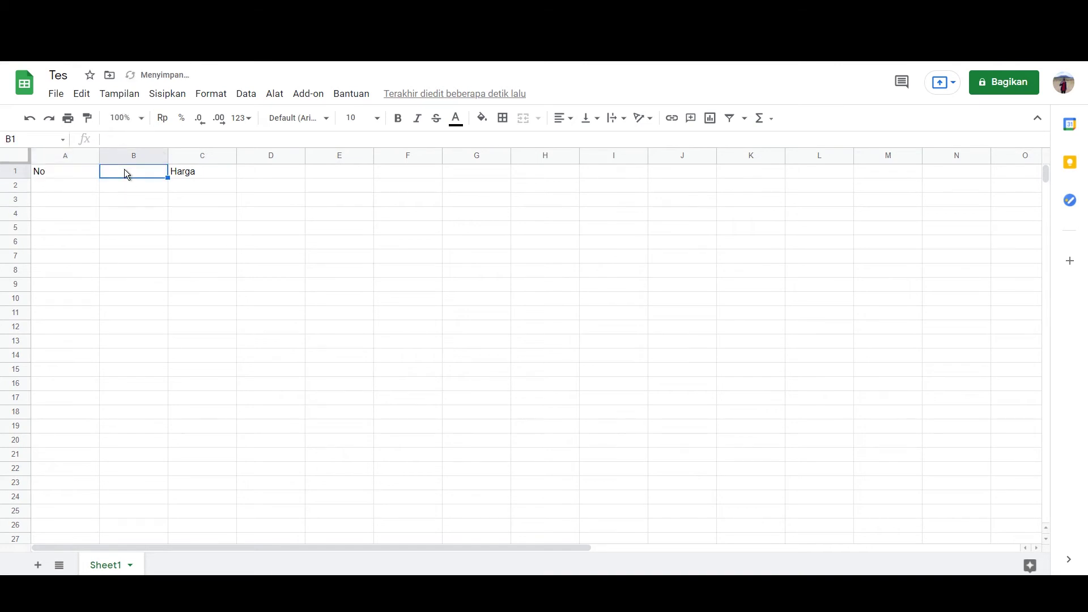
type("Jumlah")
key("Tab")
key("Tab")
type("Total")
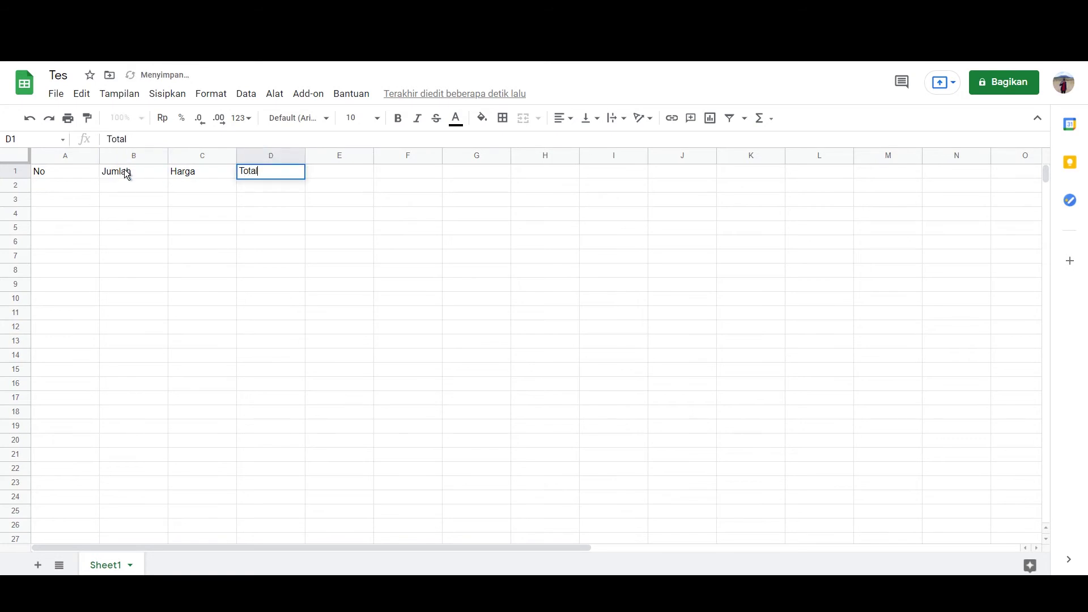
left_click(202, 174)
left_click(203, 187)
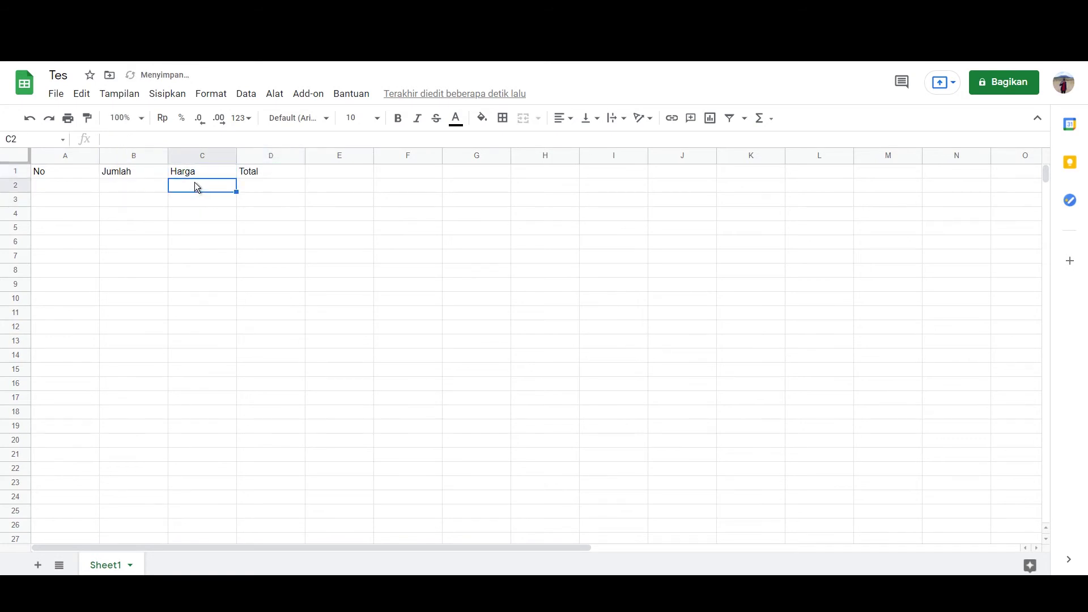
left_click_drag(194, 183, 261, 247)
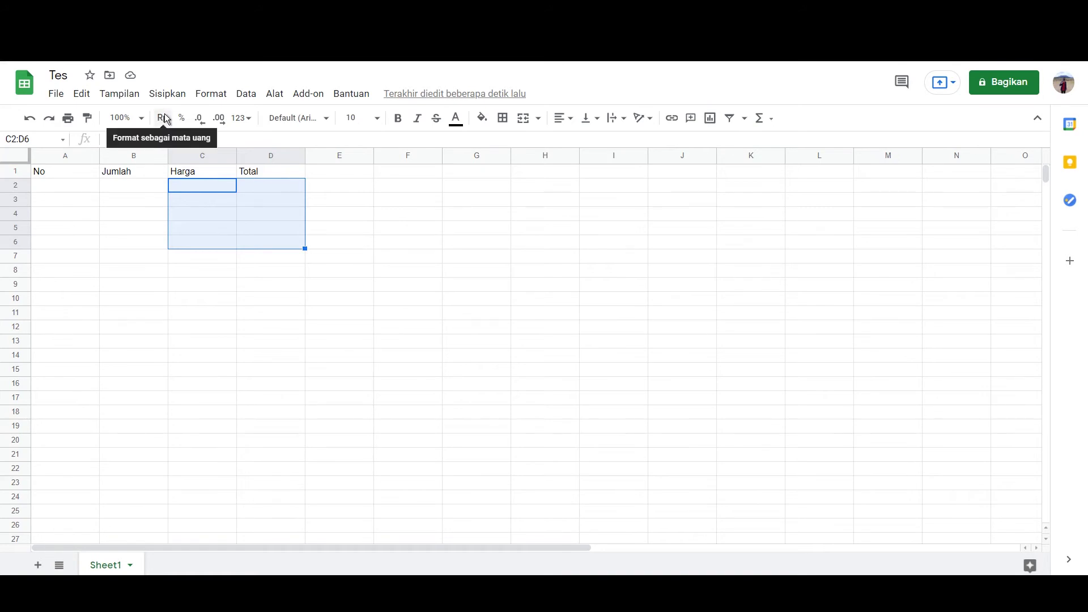
Step: Format C2:D6 as Rupiah currency and enter prices 50000 in C2 and 6.700 in C3
left_click(164, 113)
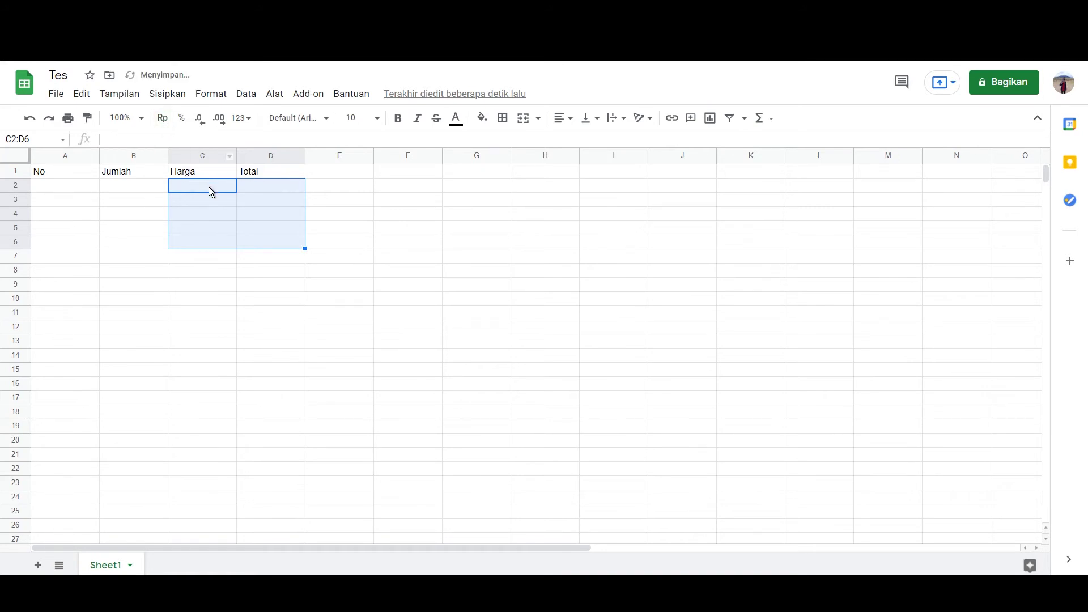
left_click(209, 186)
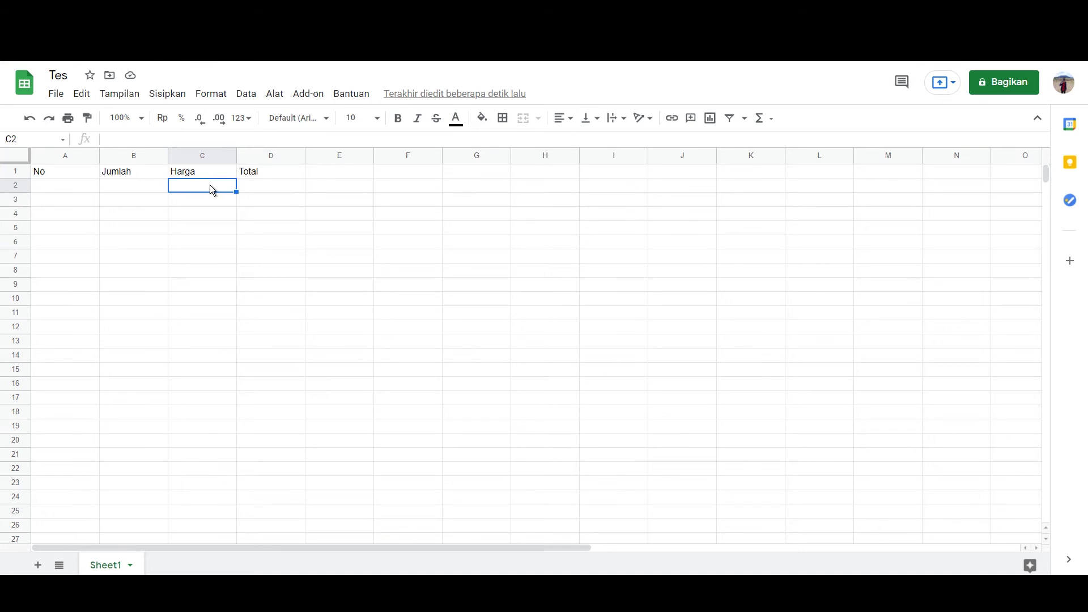
type("50000")
key("Return")
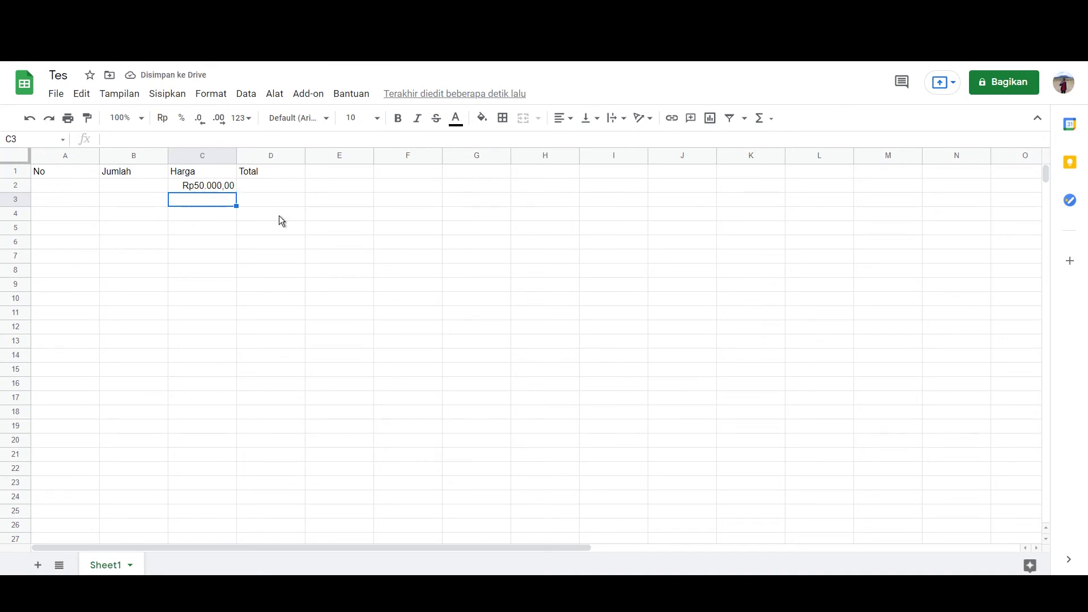
type("6.700")
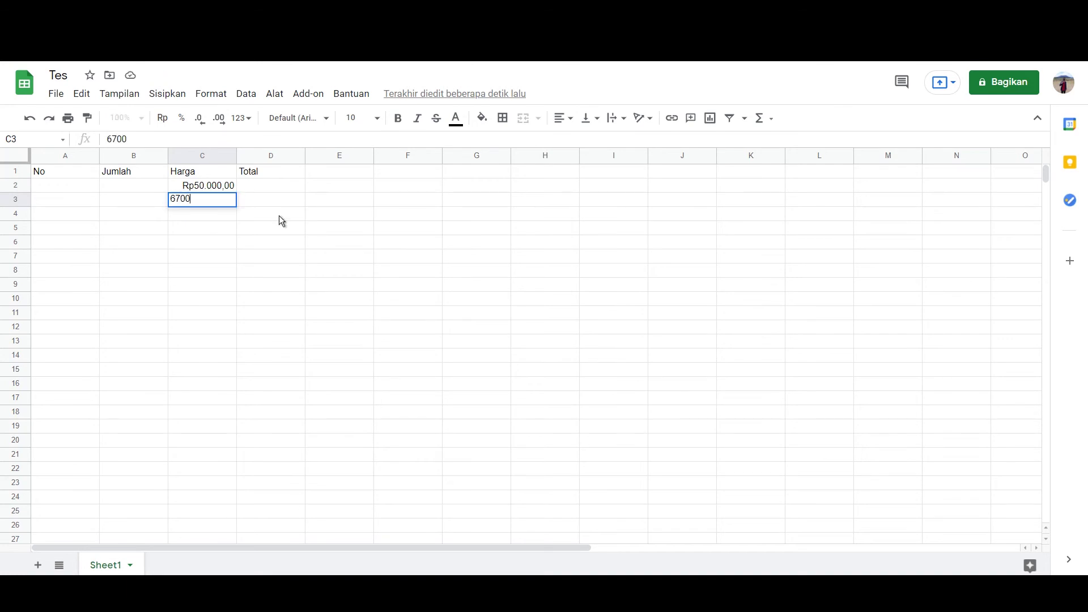
key("Return")
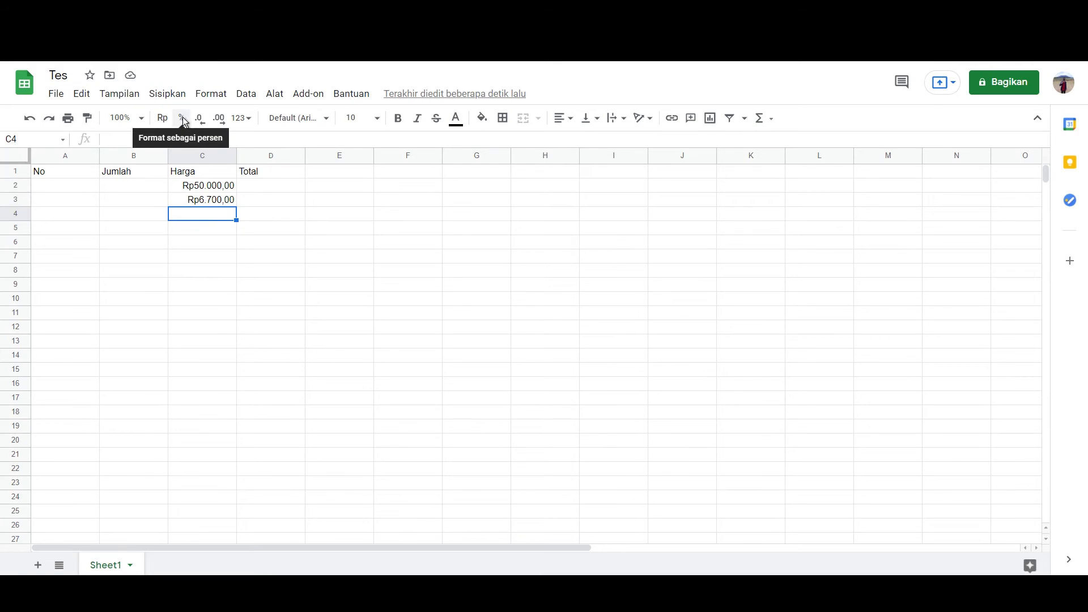
left_click(126, 186)
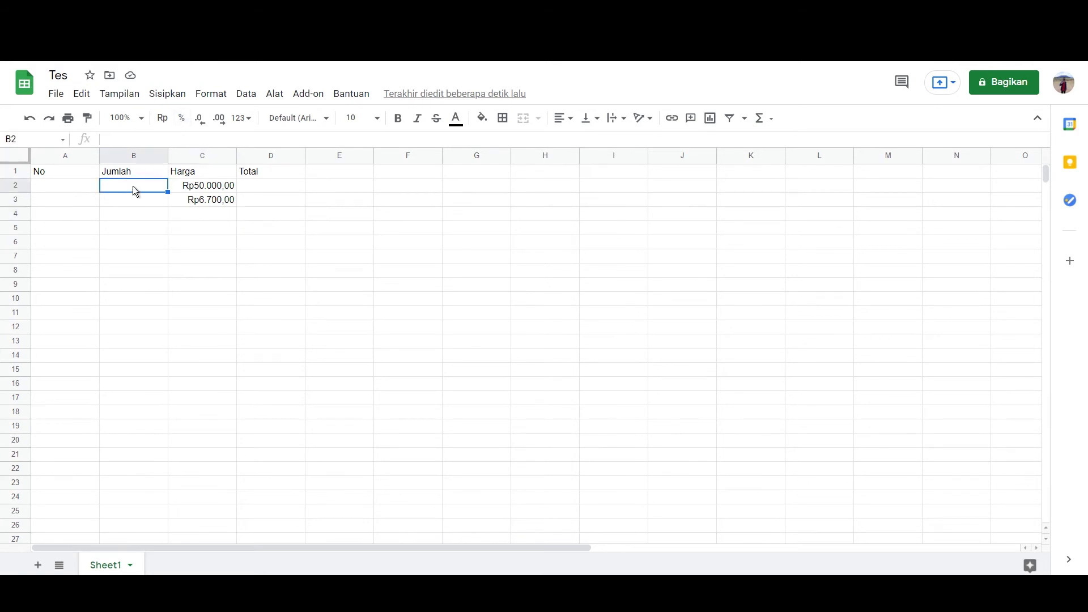
Step: Format B2:B4 as percentages and enter 100, 200 and 50
left_click_drag(132, 186, 131, 216)
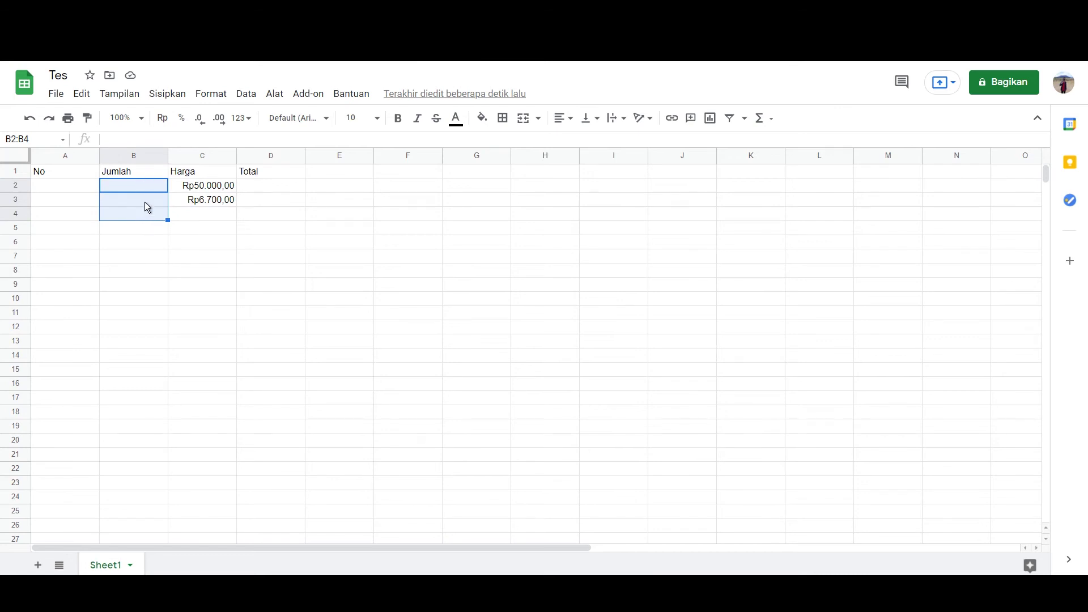
left_click(185, 121)
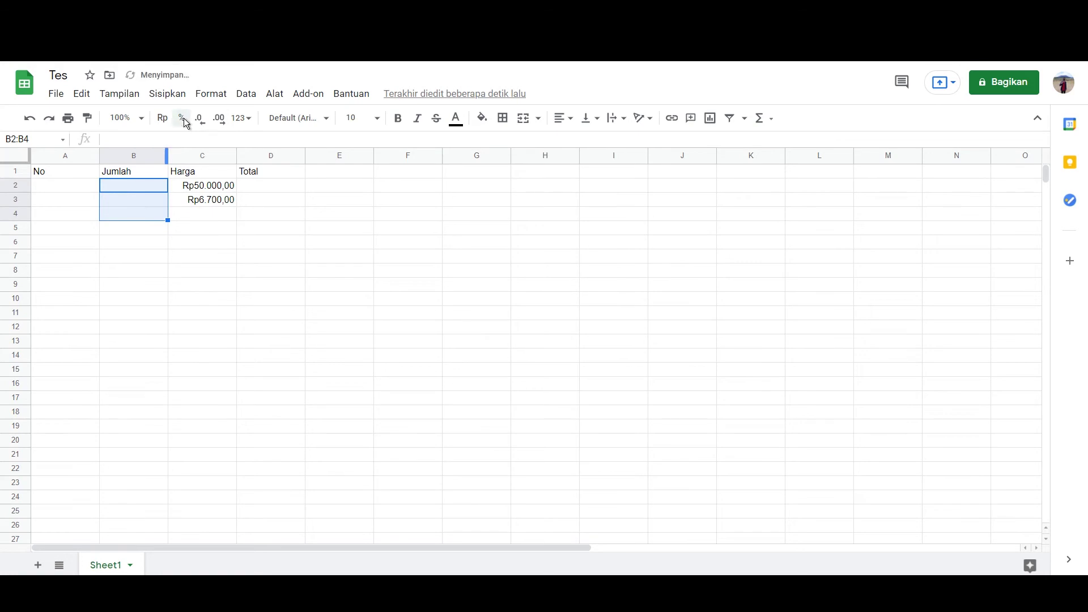
left_click(140, 184)
type("100")
key("Return")
type("200")
key("Return")
type("50")
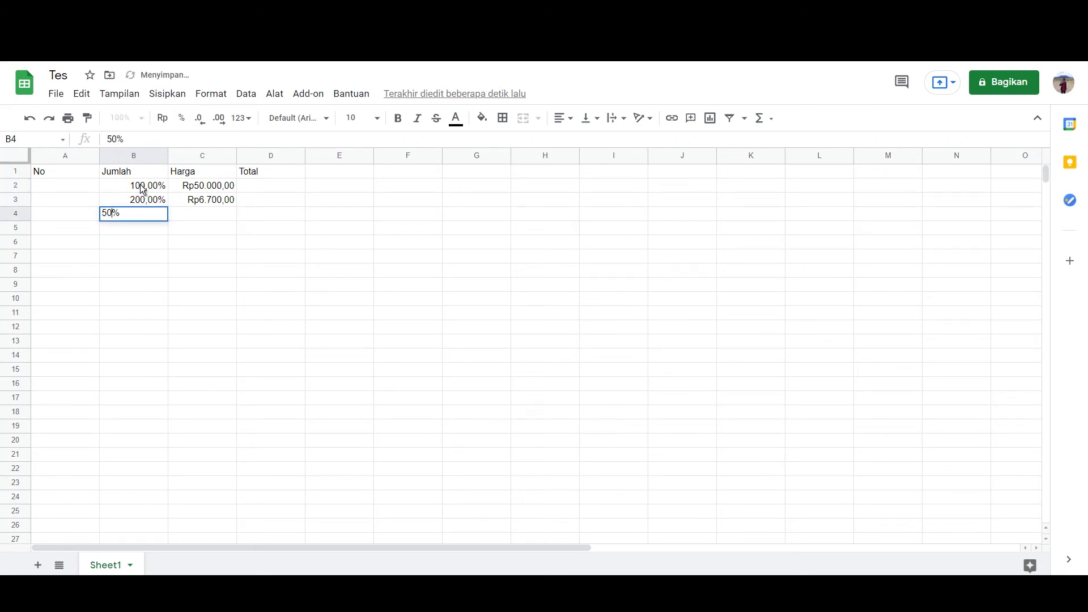
key("Return")
Step: Select the range B2:C4
left_click(159, 191)
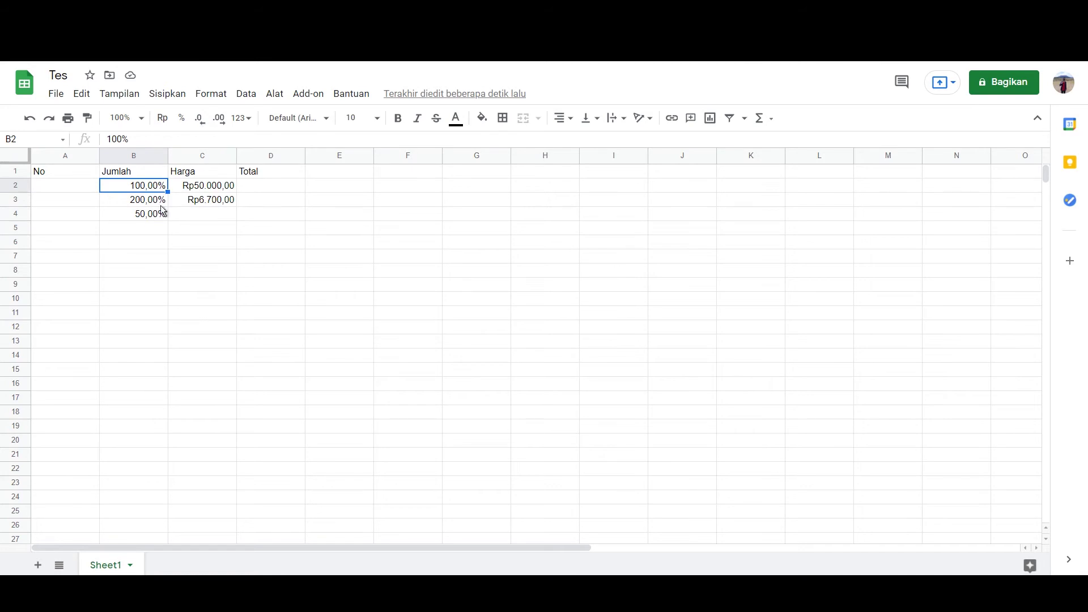
key("shift+Down")
key("shift+Down")
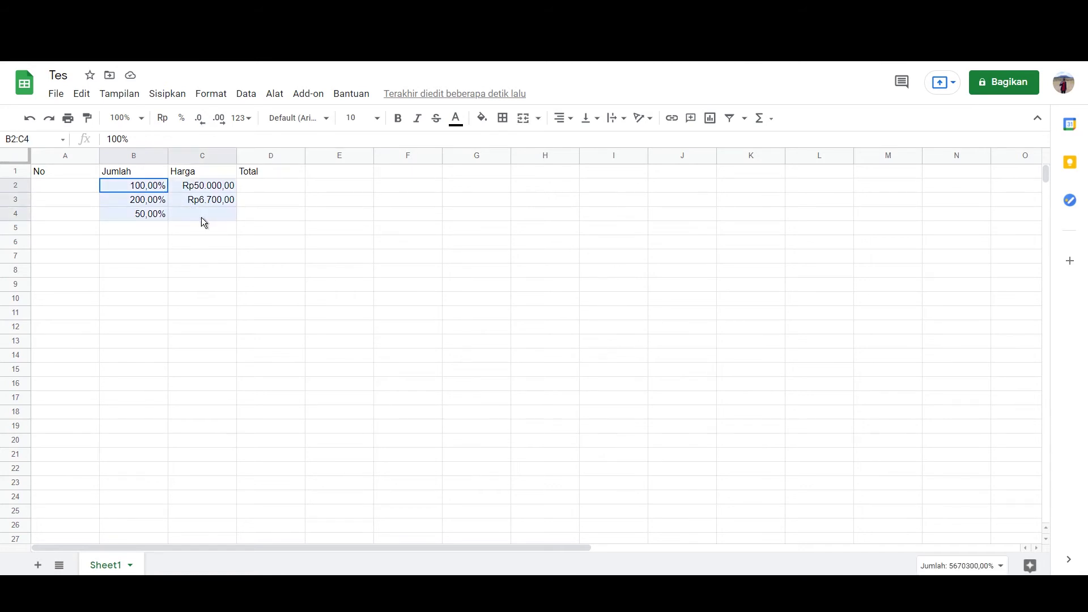
key("shift+Right")
Step: Adjust the B2:C4 values to display two decimal places
left_click(202, 118)
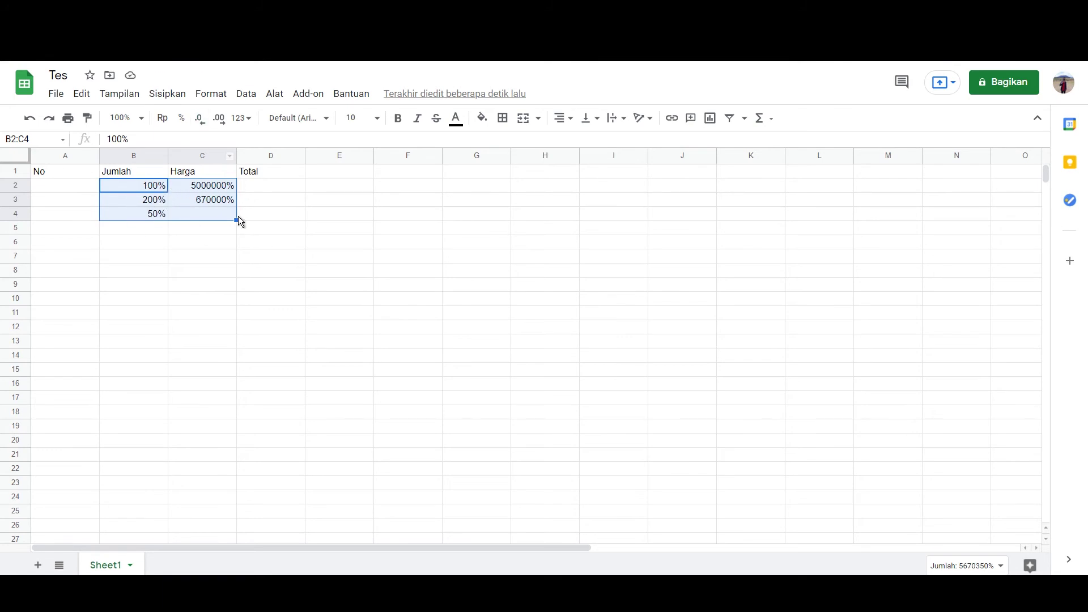
left_click(220, 124)
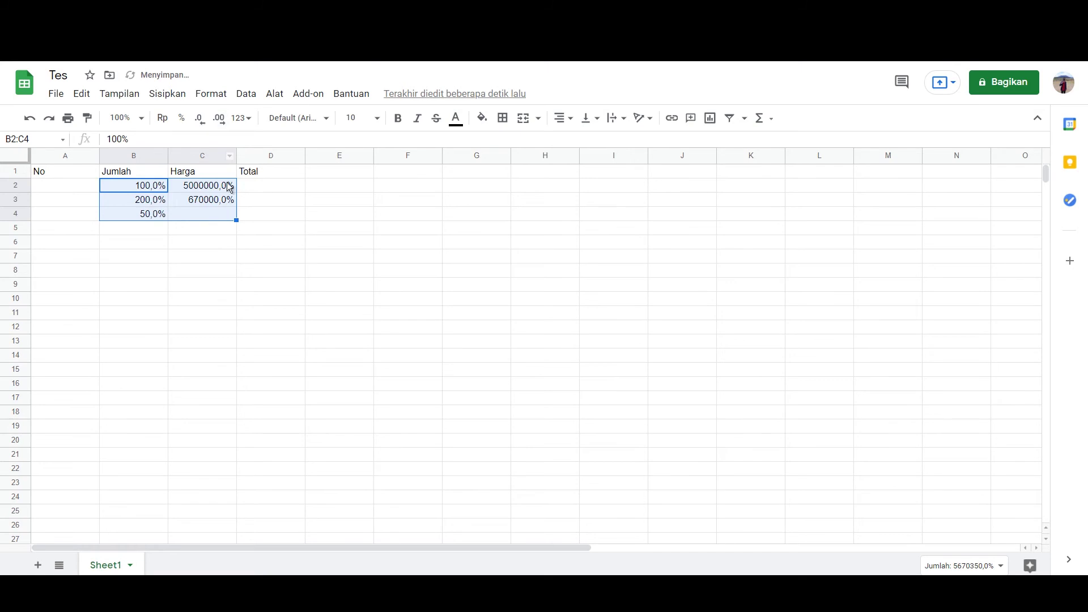
left_click(220, 120)
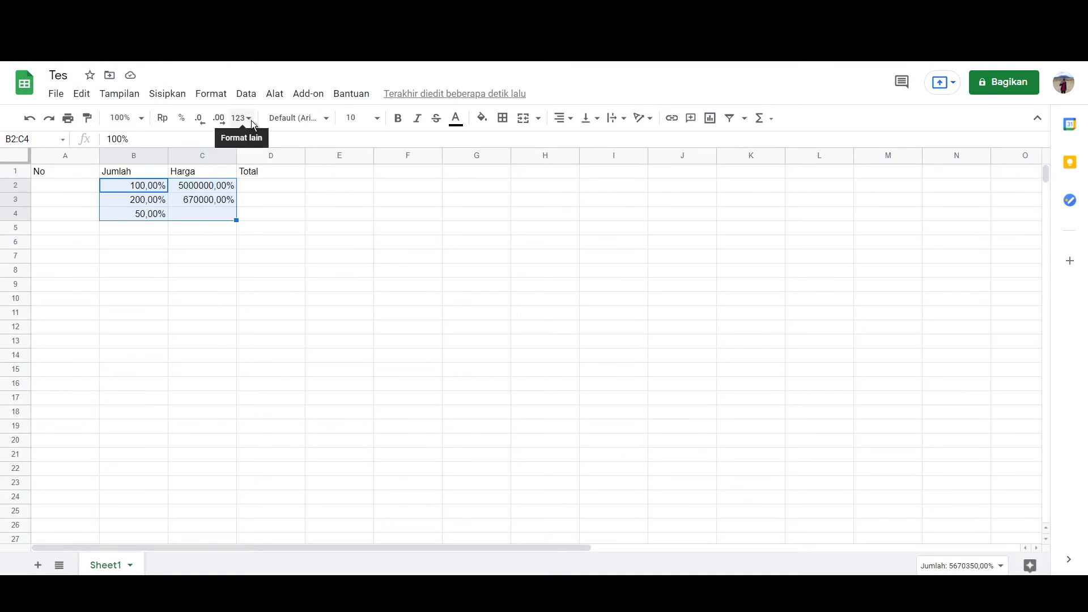
Step: Browse the number format and font lists without changing anything
left_click(308, 199)
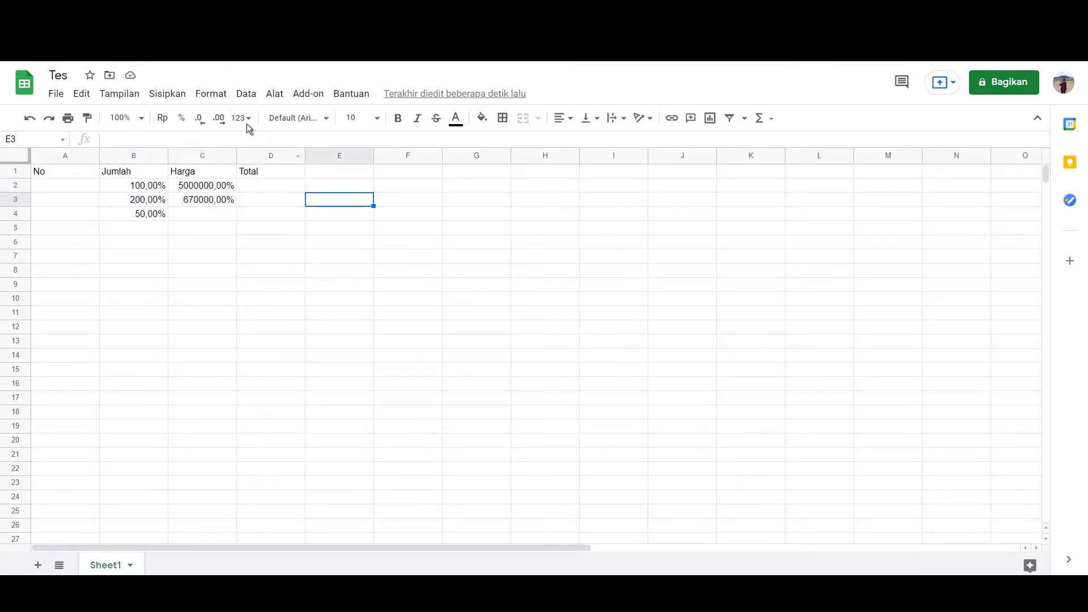
left_click(248, 120)
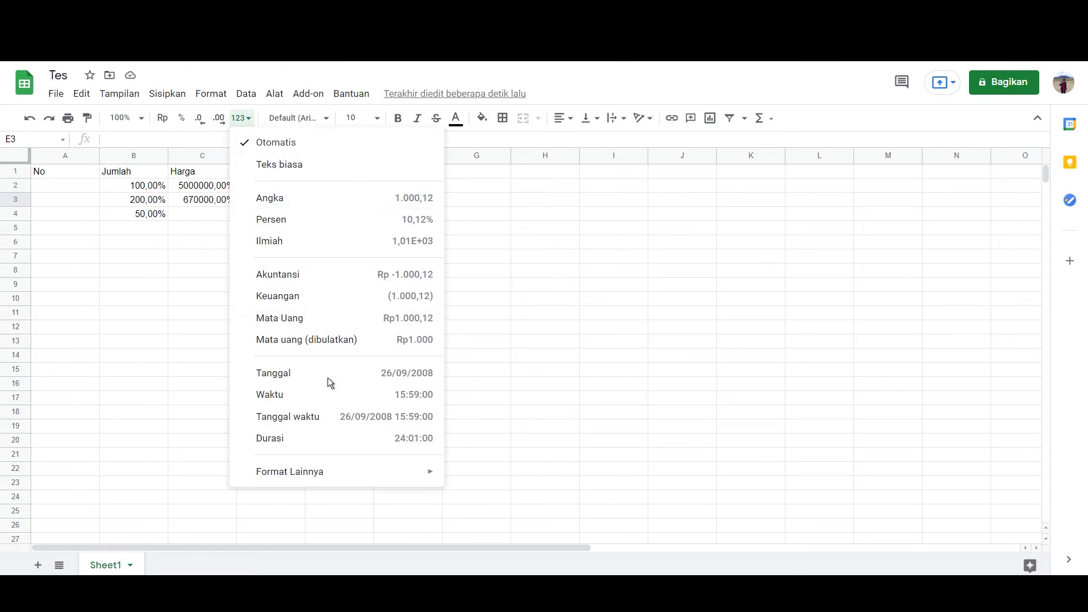
left_click(509, 227)
left_click(315, 185)
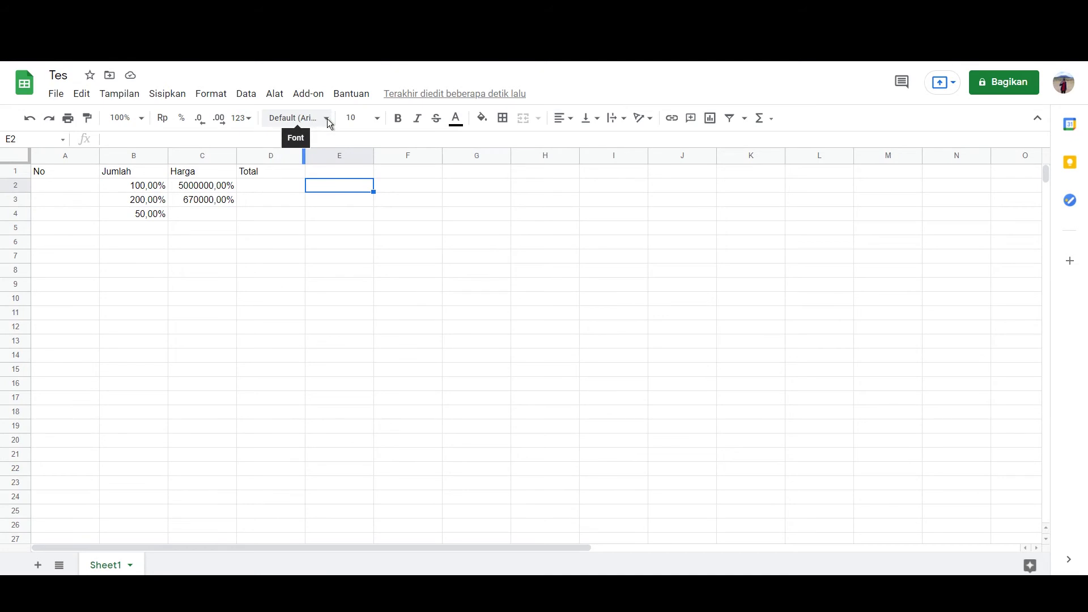
left_click(328, 119)
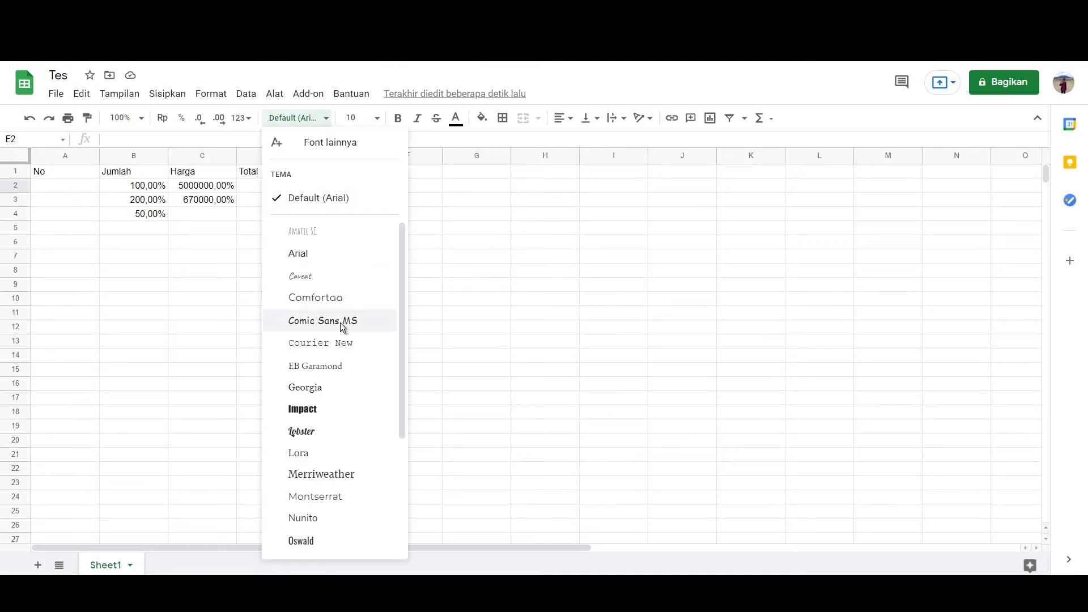
left_click(476, 256)
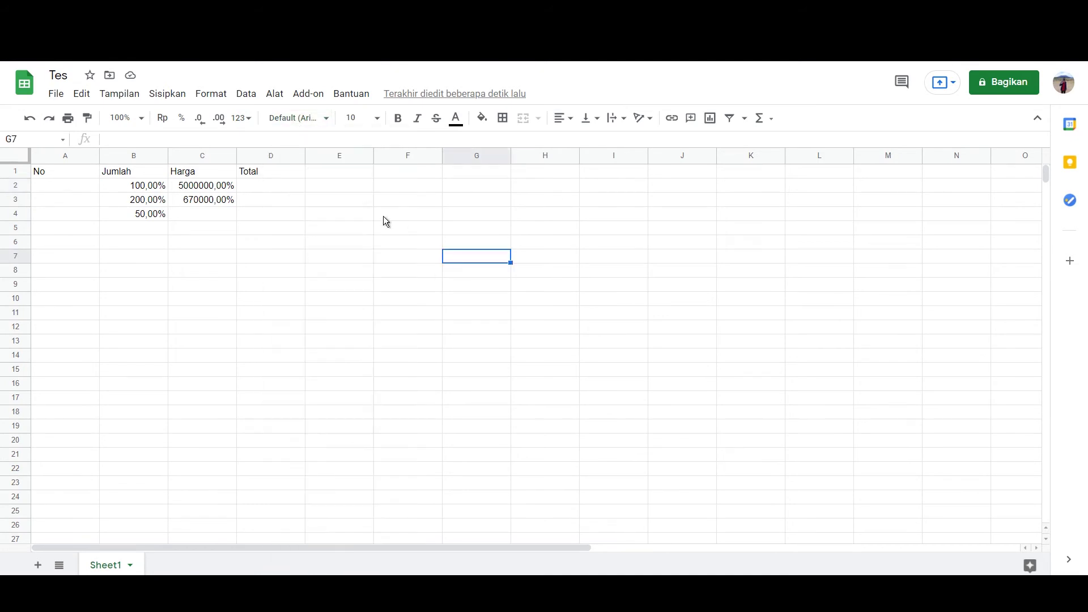
left_click(357, 190)
Step: Set the Total header in D1 to Comic Sans MS, size 11
left_click(256, 172)
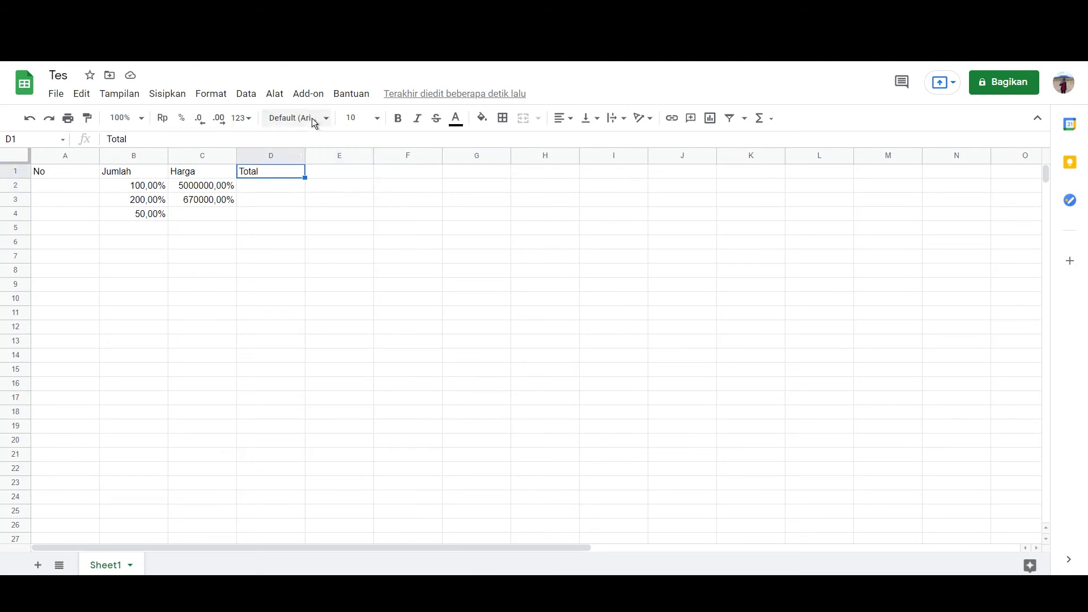
left_click(311, 118)
left_click(339, 320)
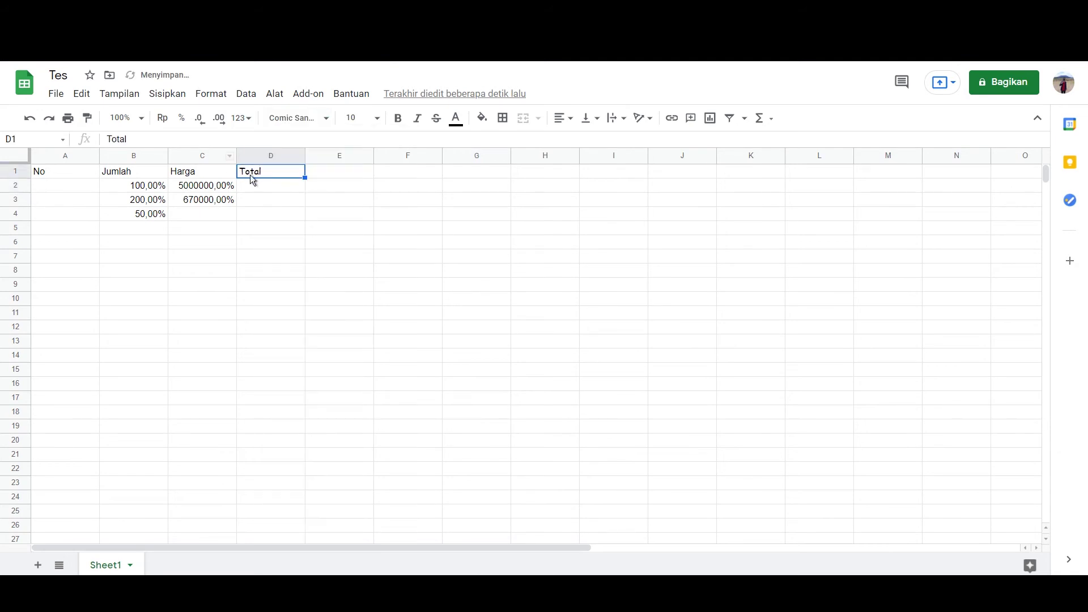
left_click(375, 119)
left_click(359, 252)
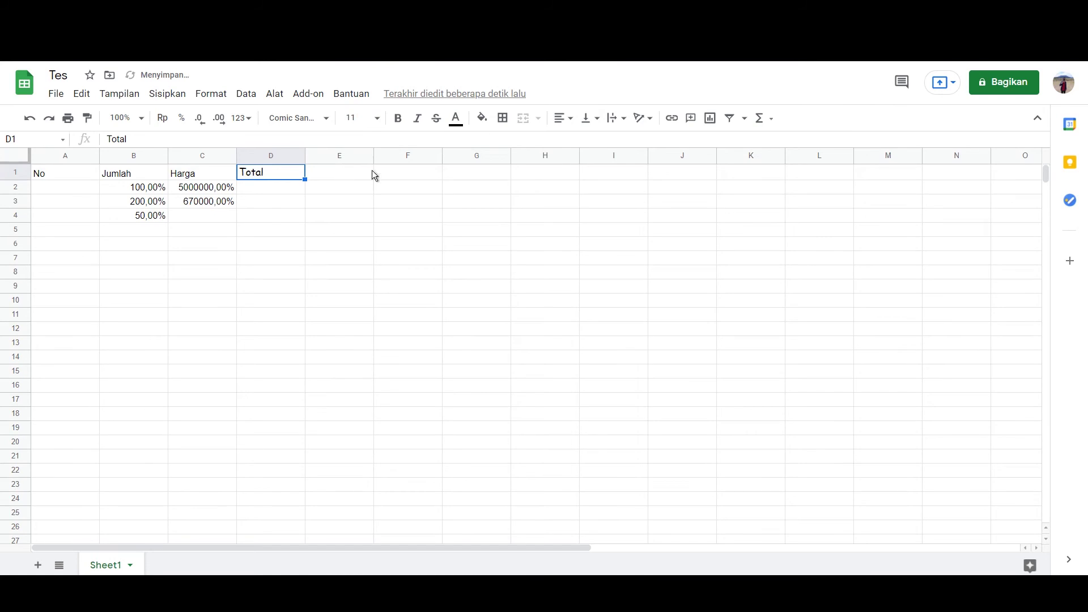
Step: Apply bold, italic and strikethrough to headers No, Jumlah, Harga and Total in A1:D1
left_click_drag(81, 172, 255, 172)
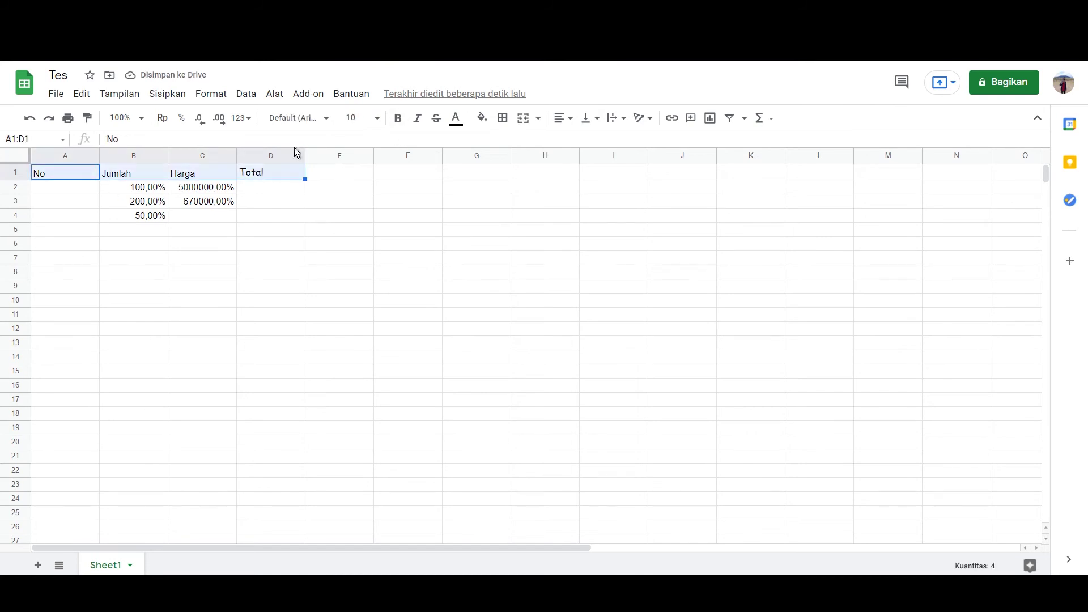
left_click(398, 118)
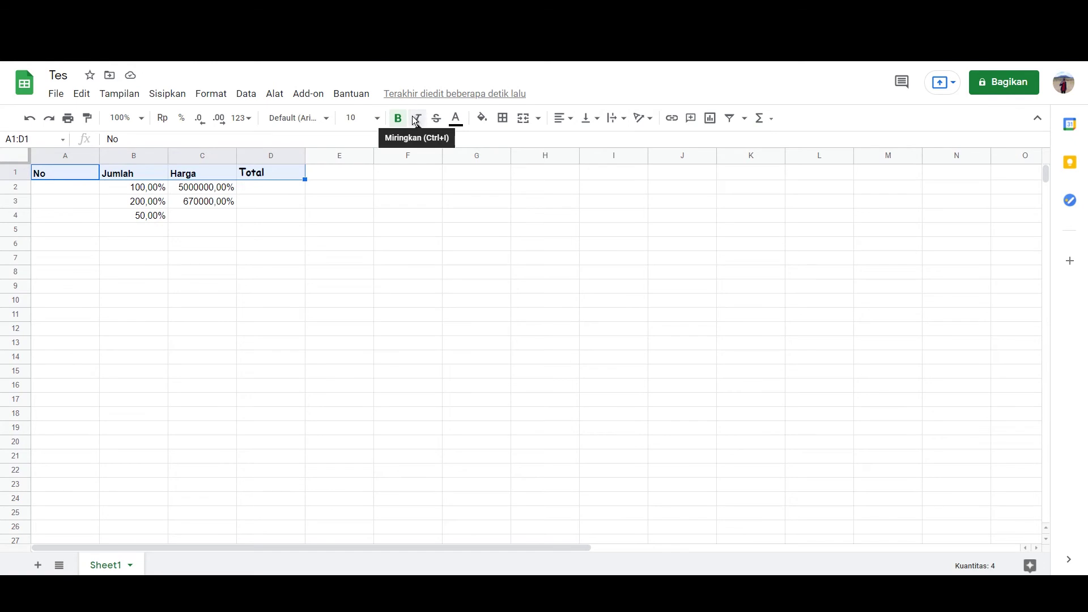
left_click(416, 119)
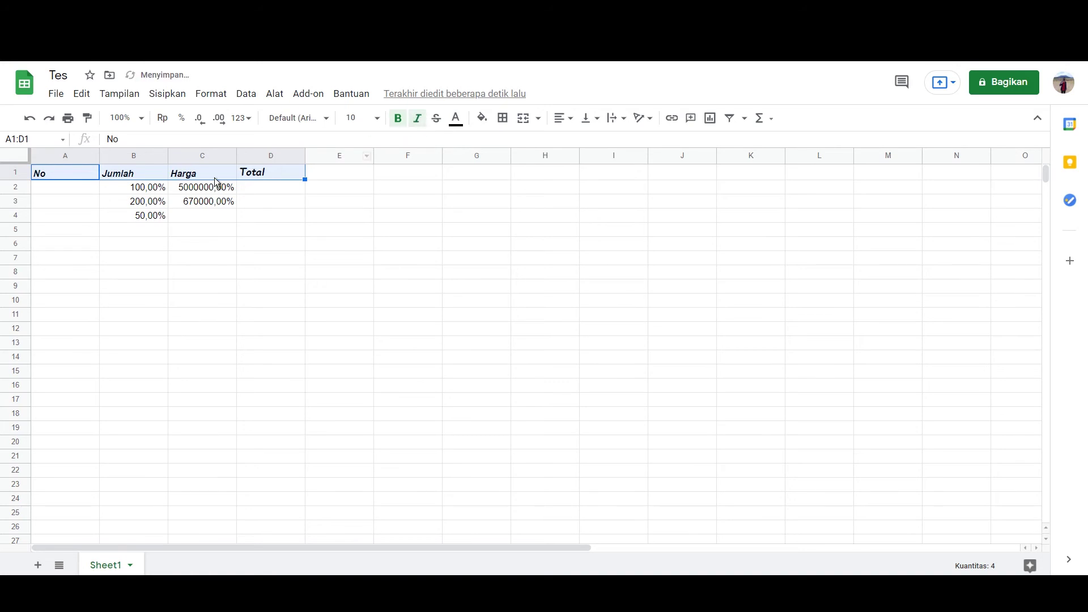
left_click(400, 120)
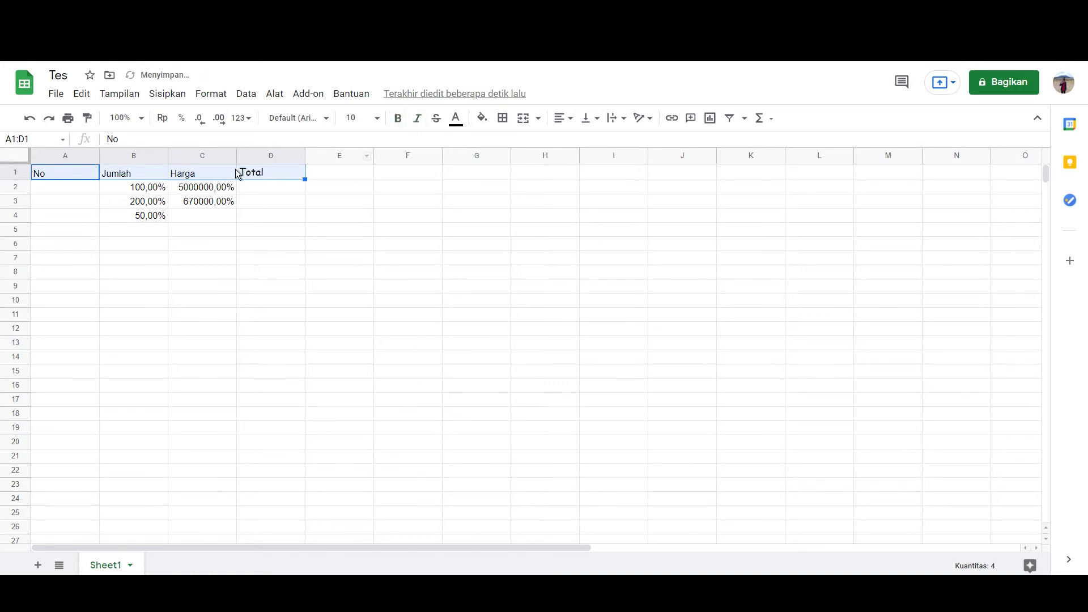
left_click(398, 118)
left_click(417, 118)
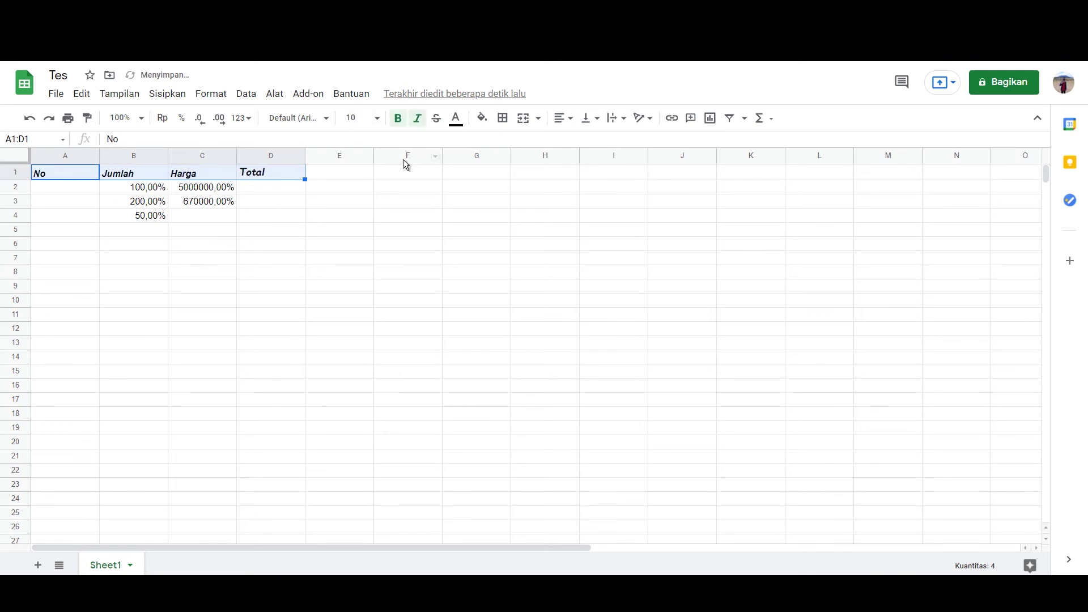
left_click(440, 117)
Step: Remove the strikethrough from the headers and colour their text red
left_click(438, 120)
left_click(457, 119)
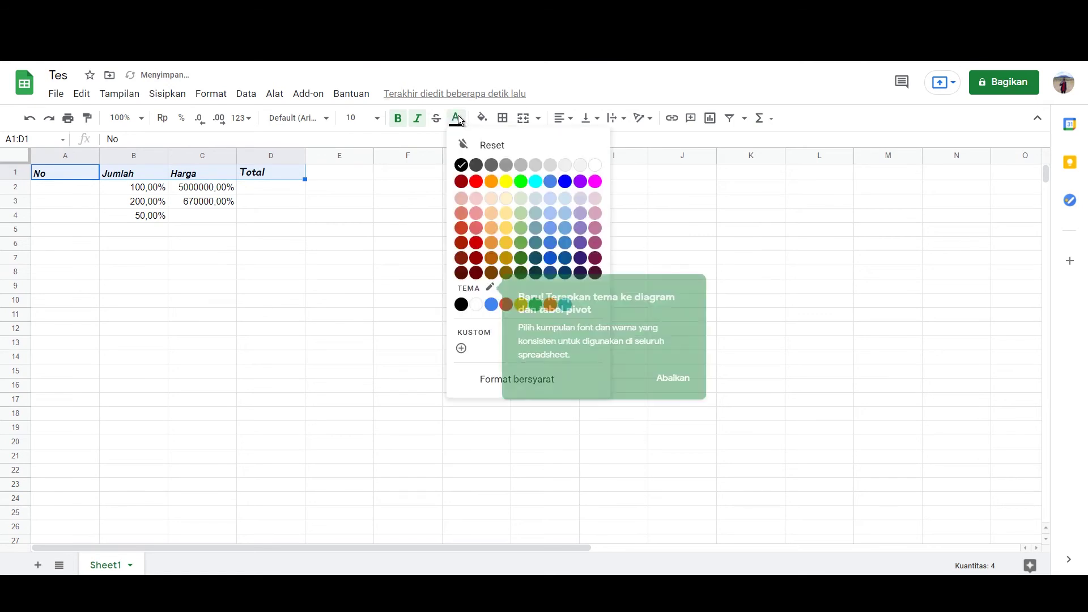
left_click(476, 182)
left_click(351, 175)
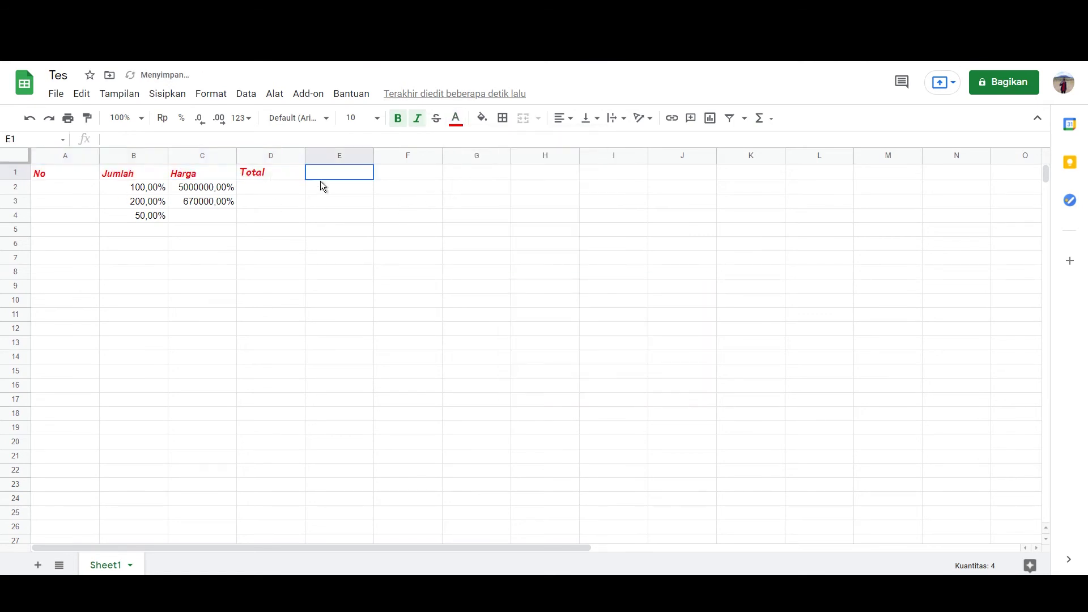
Step: Give the header cells A1:D1 a light yellow fill
left_click_drag(254, 172, 52, 174)
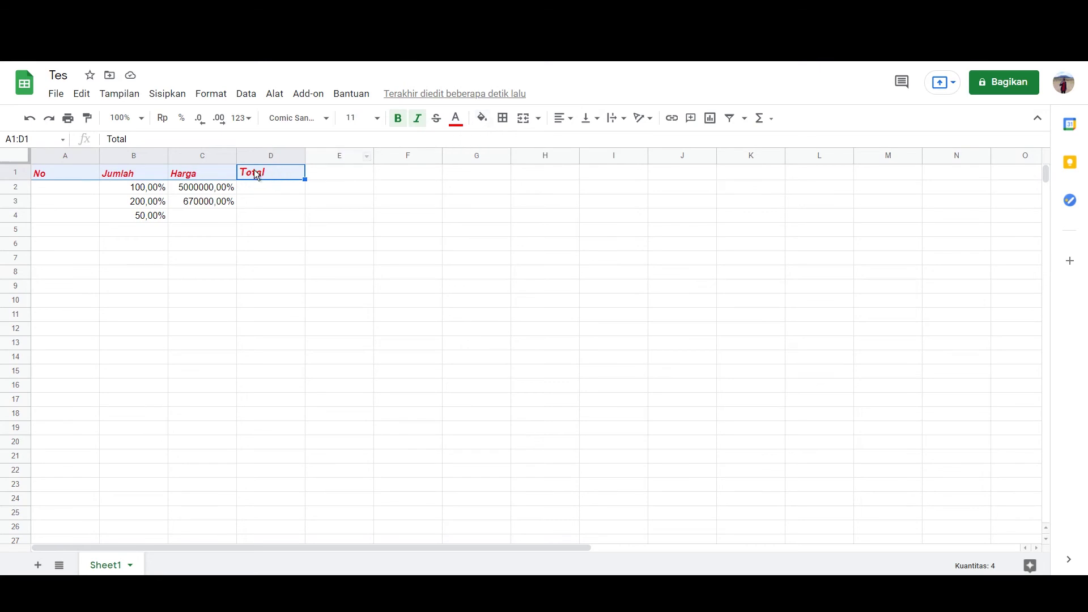
left_click(482, 117)
left_click(532, 224)
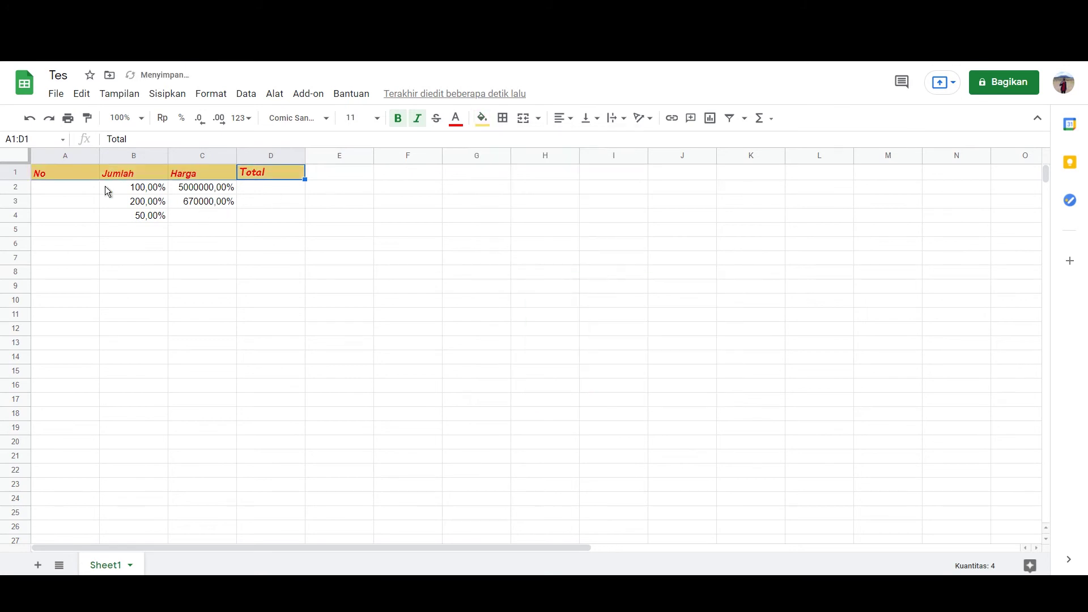
left_click(372, 189)
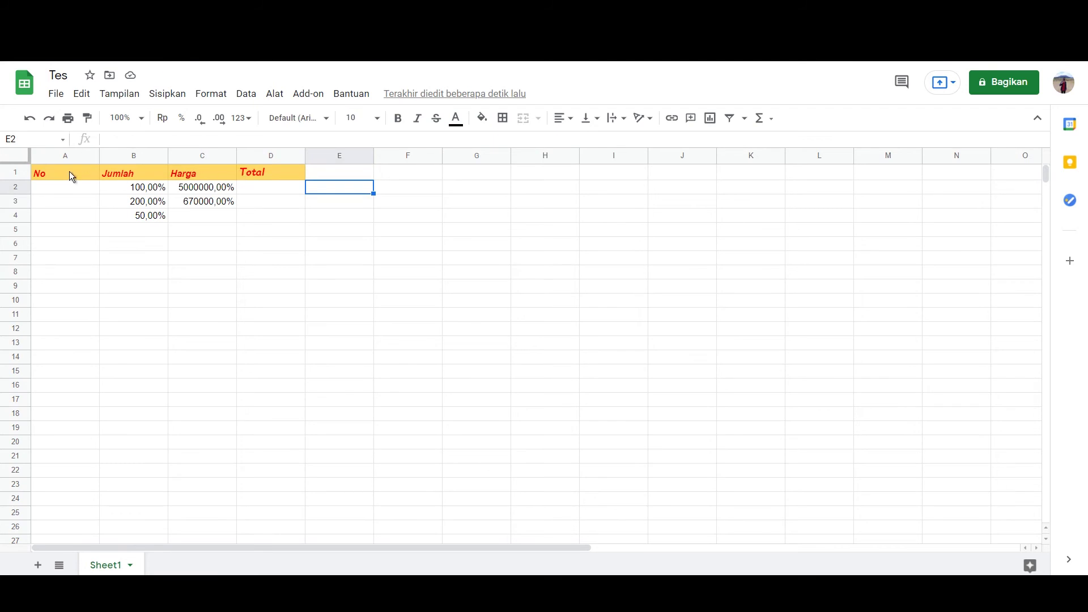
left_click_drag(69, 173, 271, 172)
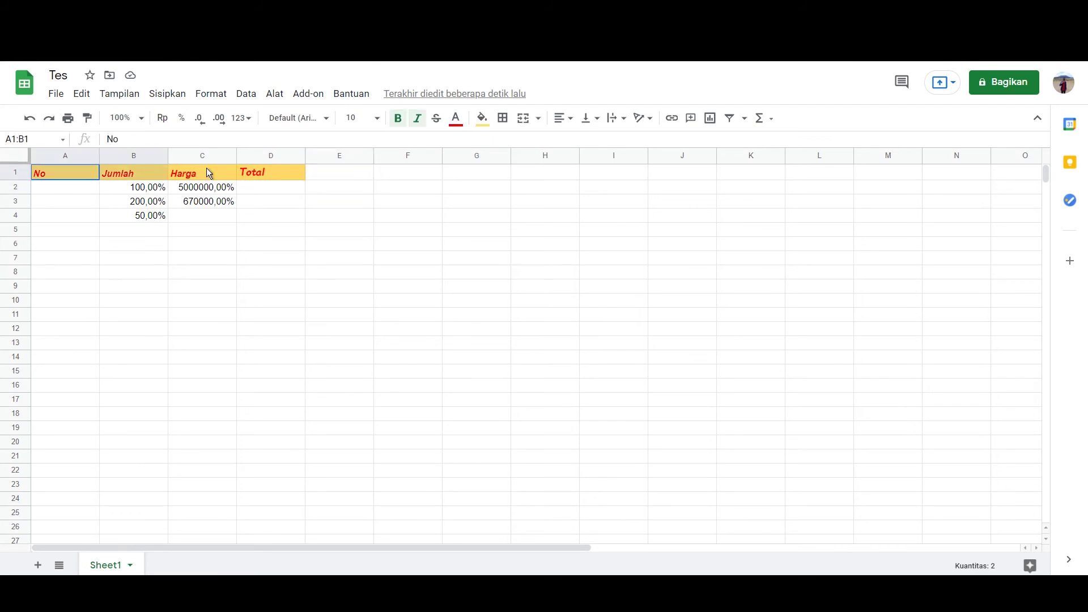
left_click(439, 174)
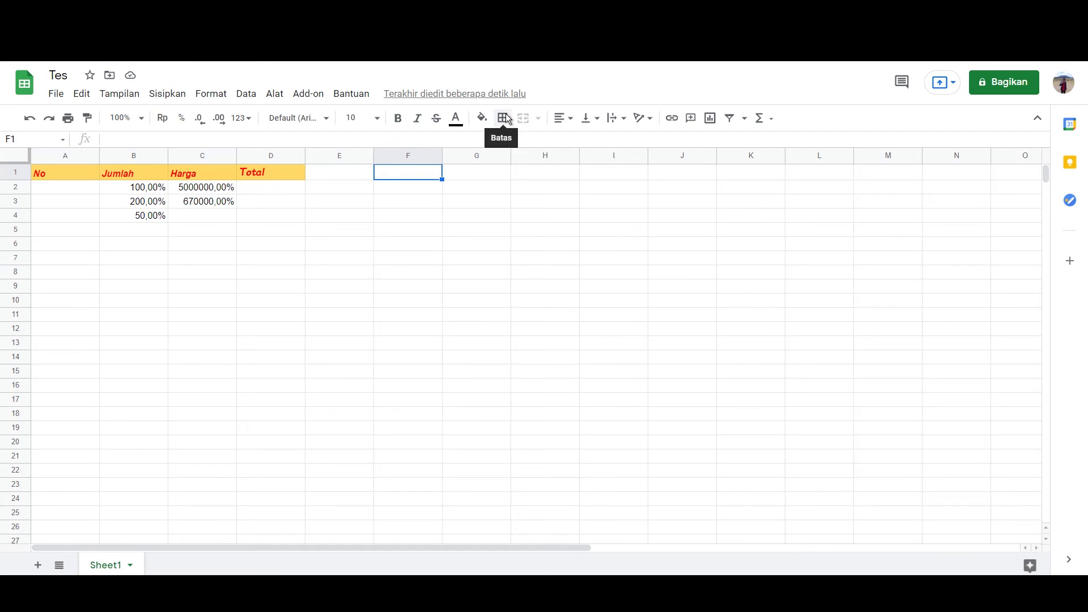
Step: Apply All borders from the Batas menu to the A1:D4 table so every cell is outlined
left_click(74, 188)
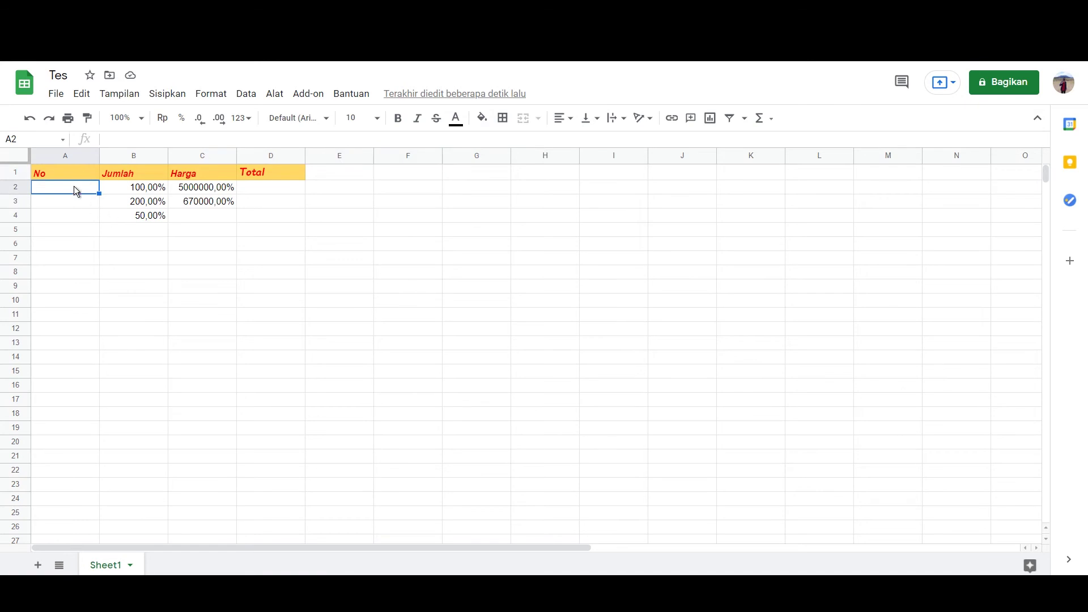
left_click_drag(70, 172, 278, 218)
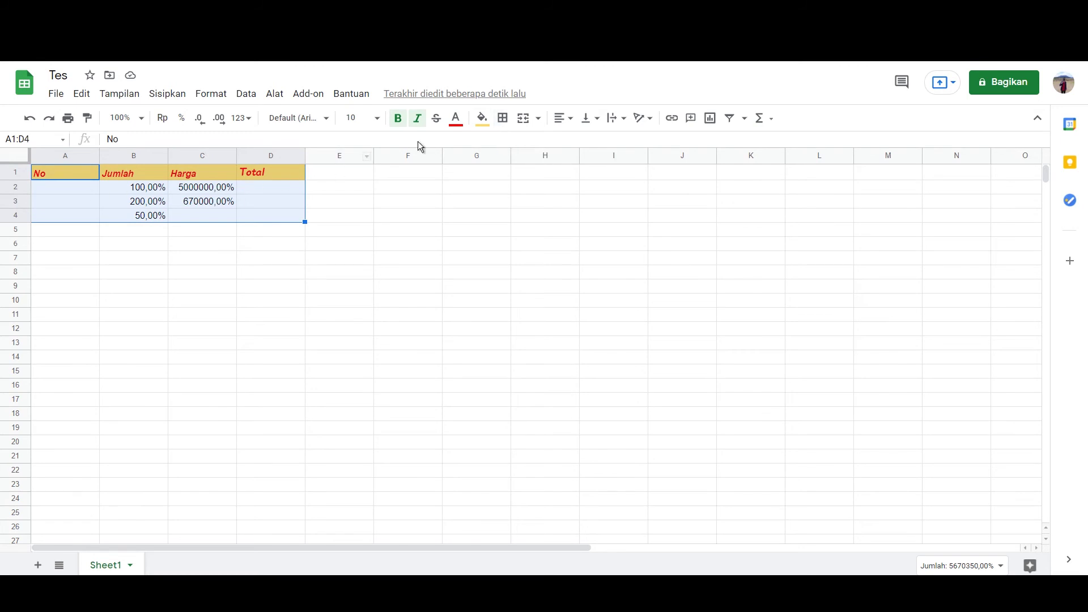
left_click(510, 118)
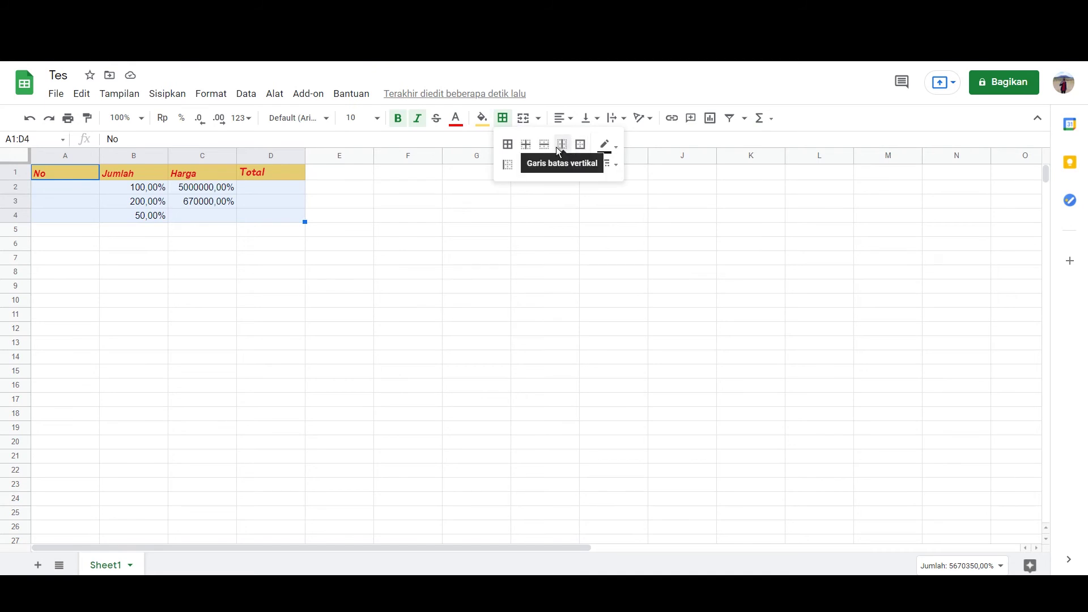
left_click(508, 144)
left_click(163, 250)
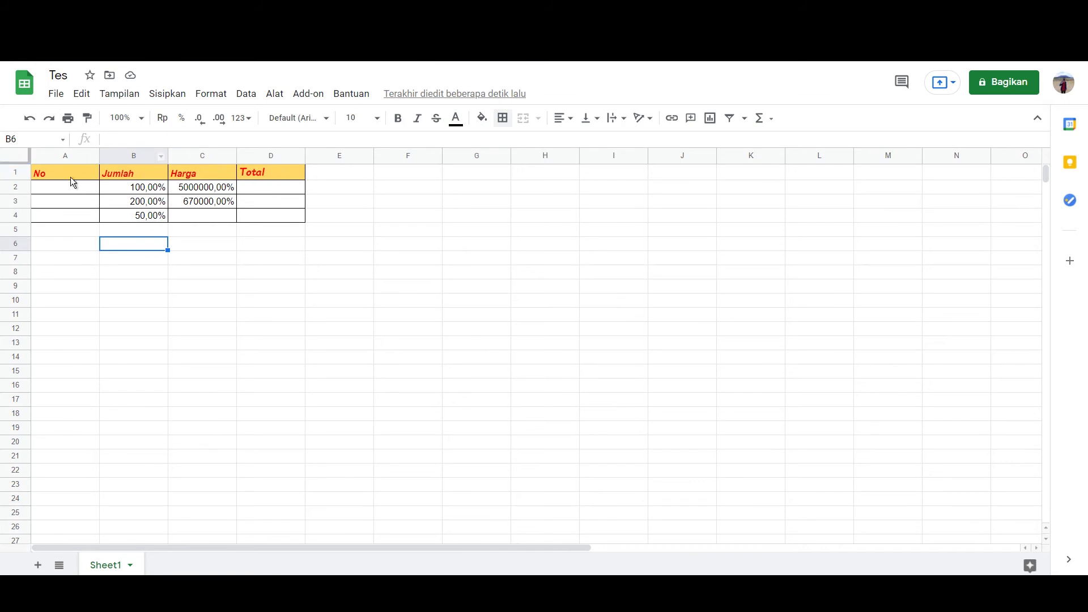
left_click_drag(77, 173, 286, 226)
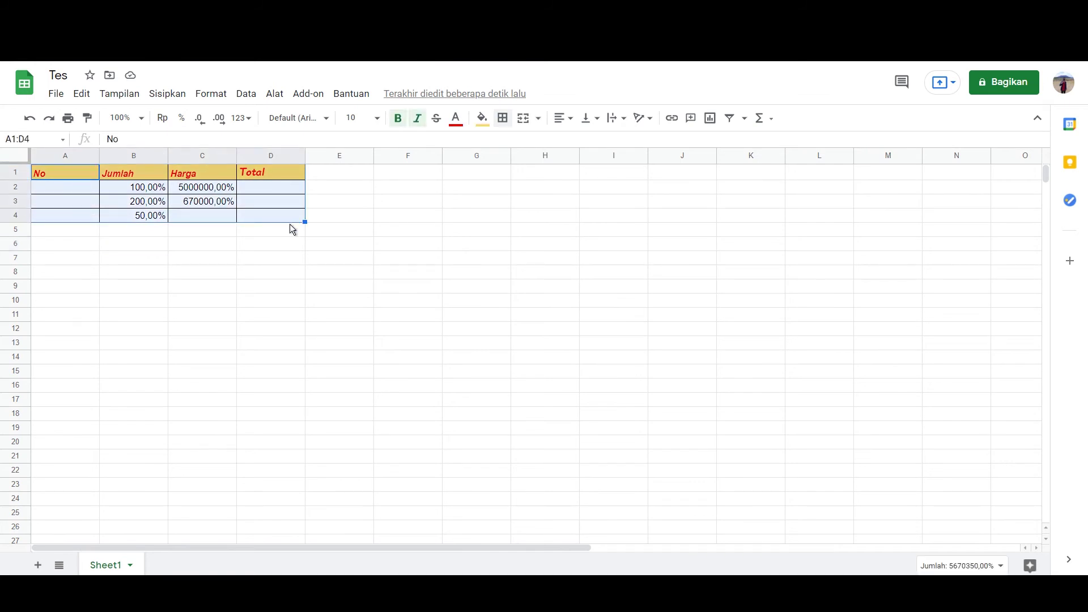
Step: Drag the bordered table down so it sits in B3:E6
left_click_drag(305, 216, 338, 241)
left_click(459, 208)
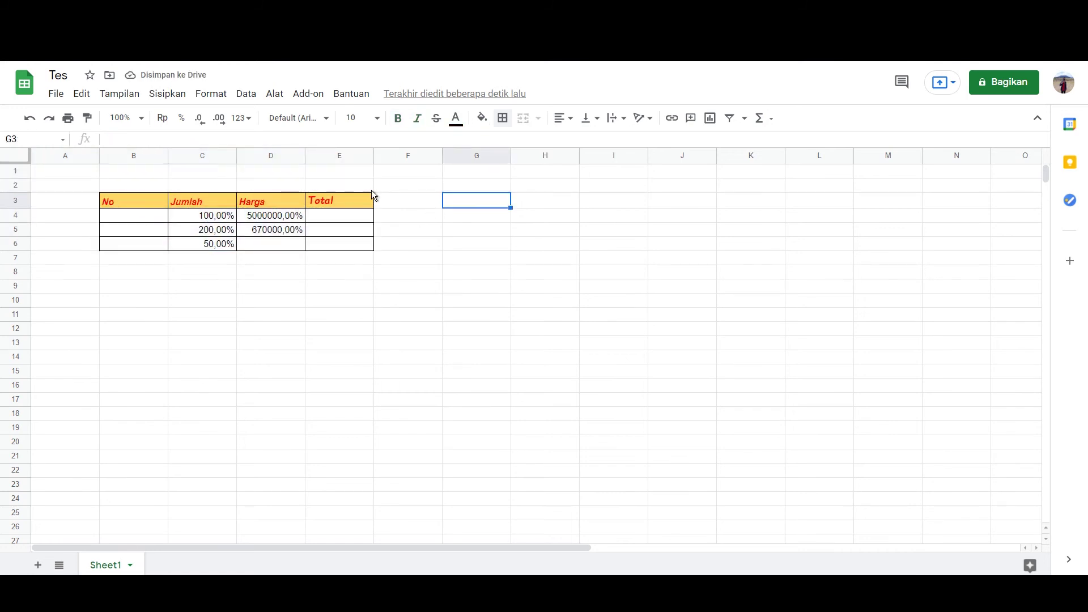
left_click(414, 185)
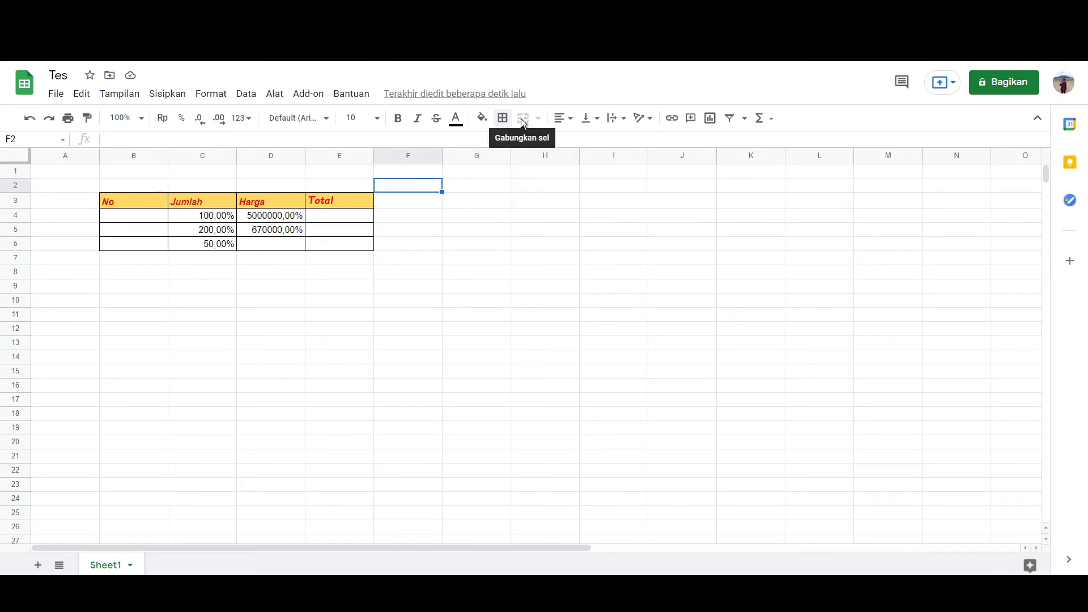
left_click(442, 230)
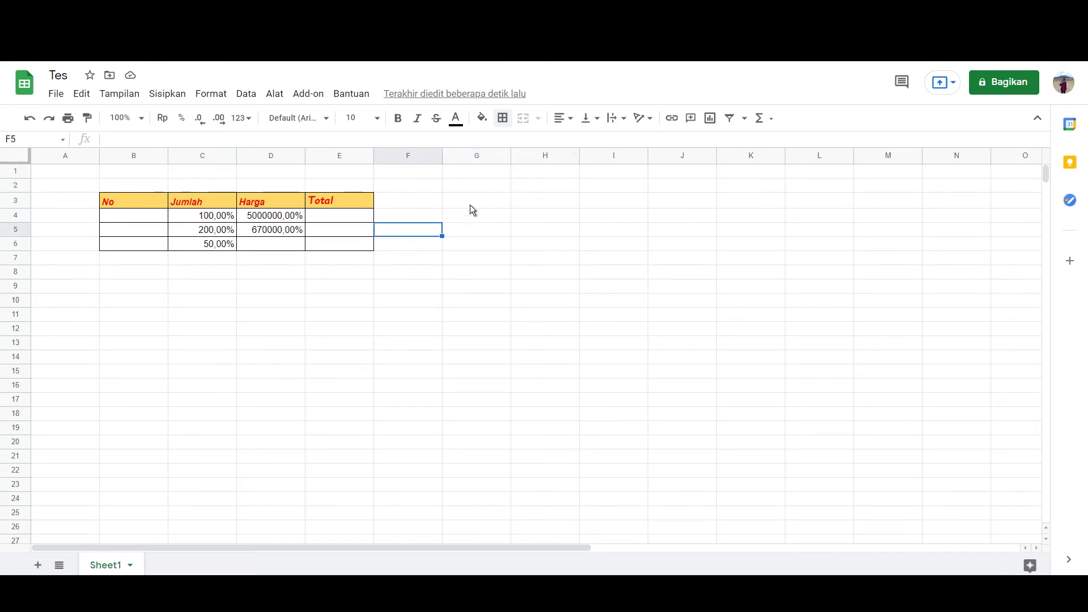
Step: Merge cells G3:H4 into a single cell
mouse_move(476, 200)
left_mouse_down()
mouse_move(535, 205)
mouse_move(533, 227)
left_mouse_up()
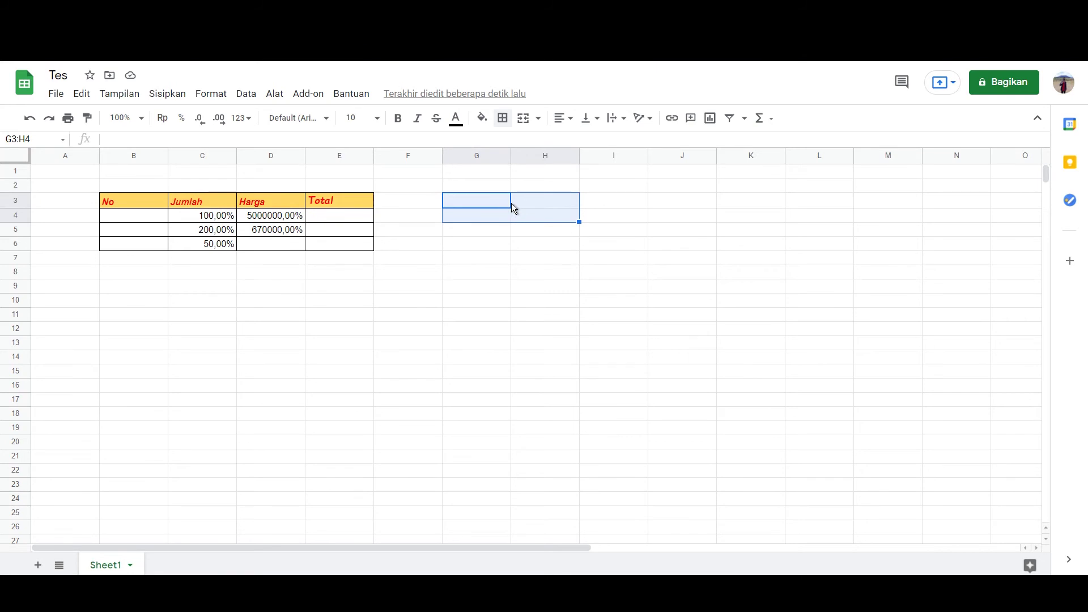
left_click(524, 120)
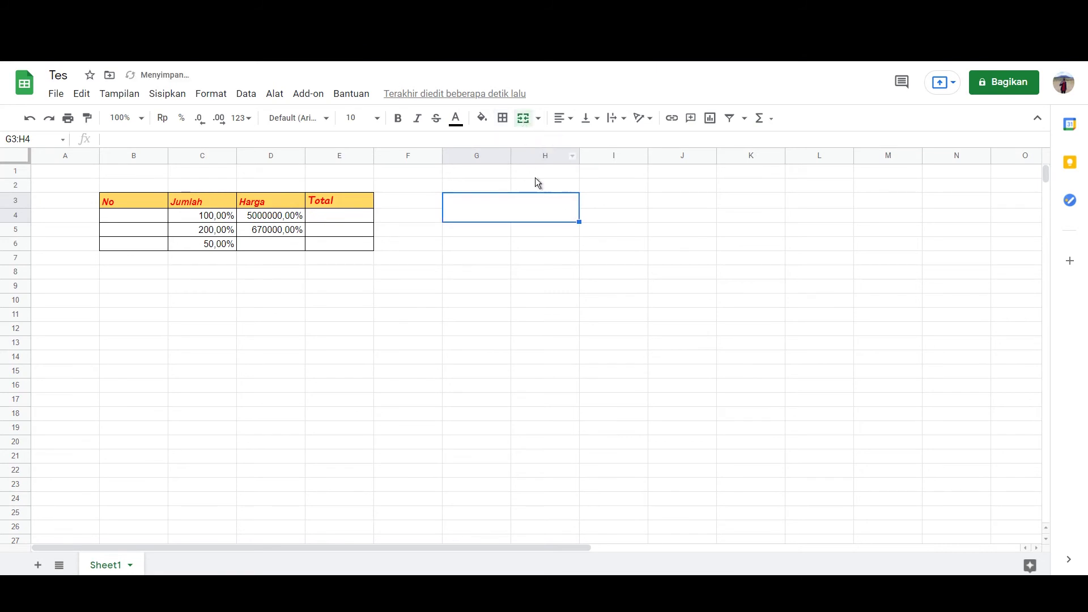
left_click(645, 202)
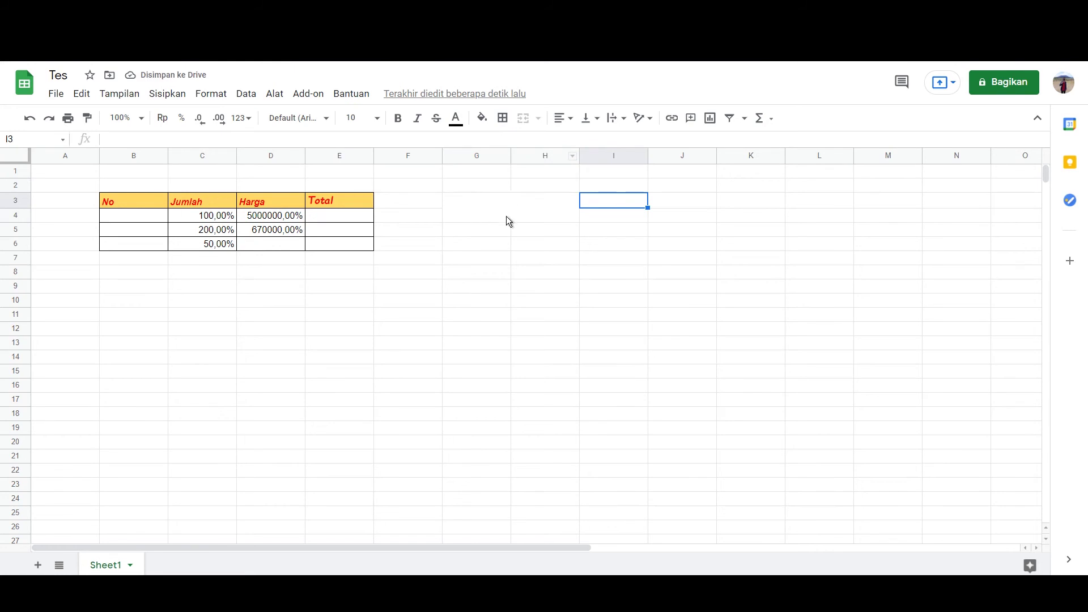
left_click(498, 211)
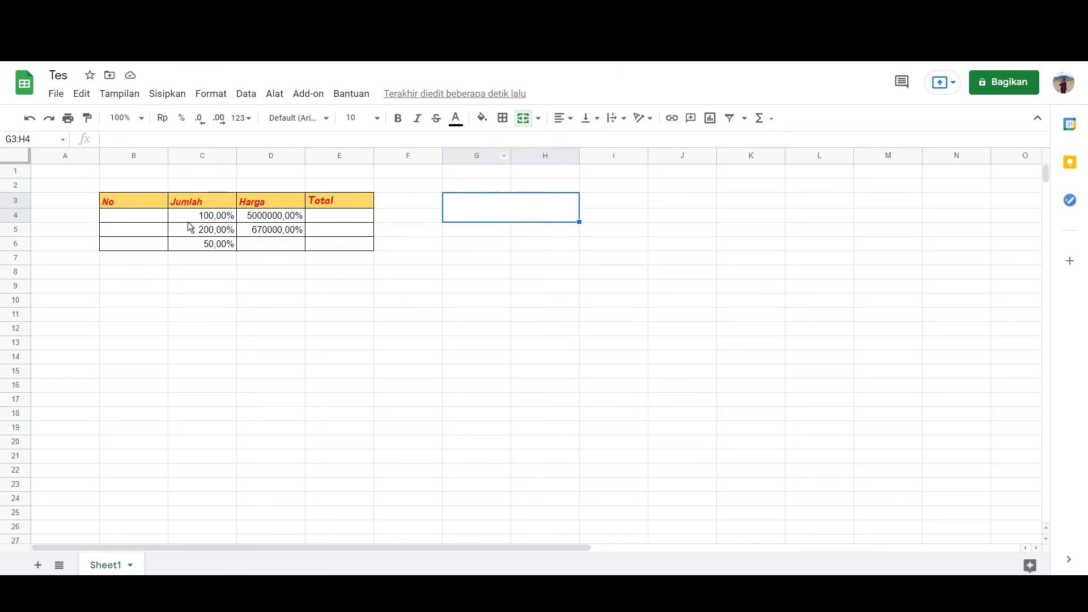
left_click_drag(118, 201, 342, 244)
Step: Centre-align all B3:E6 contents, undoing a brief switch to right alignment
left_click(572, 119)
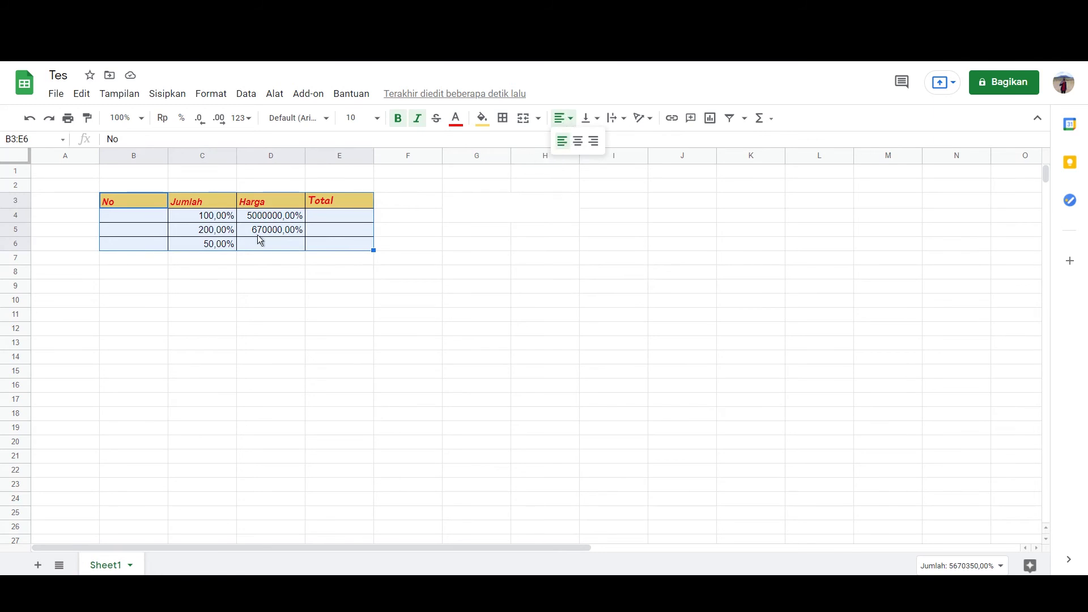
left_click(579, 141)
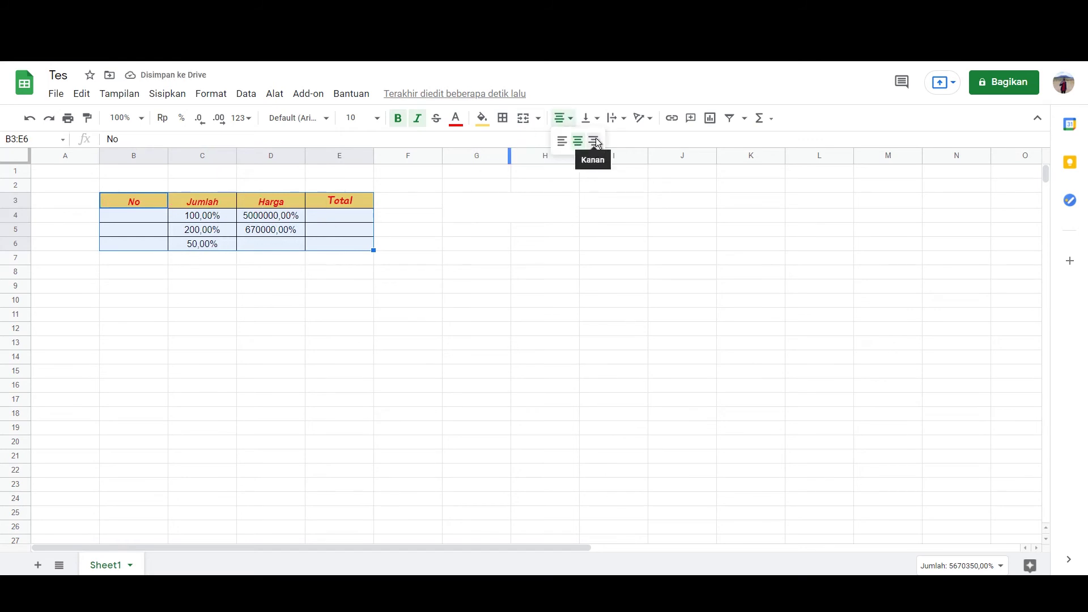
left_click(593, 141)
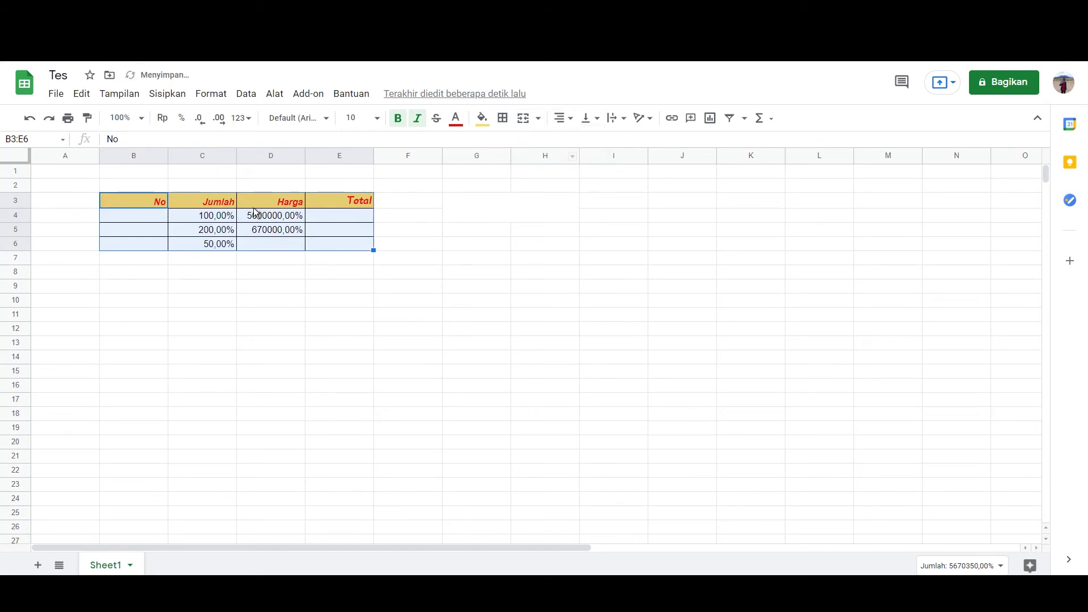
key("ctrl+shift+e")
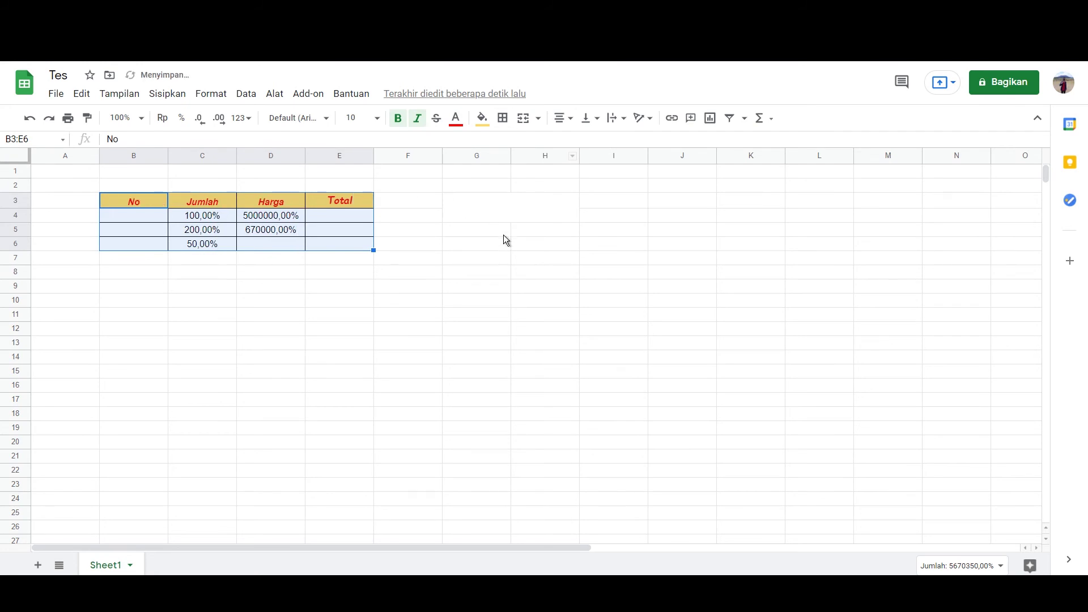
left_click(503, 241)
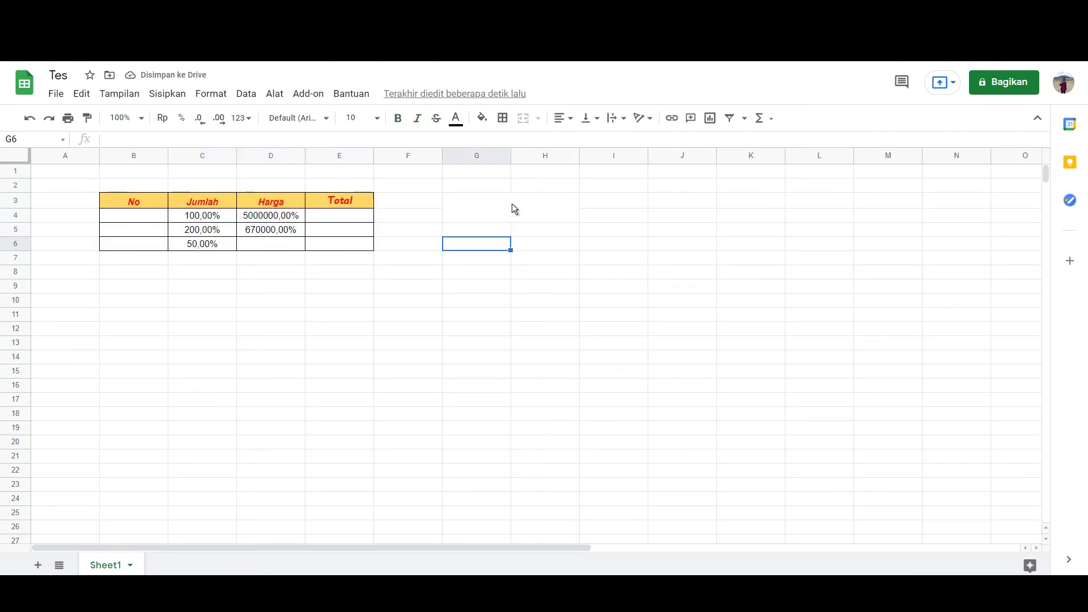
left_click(512, 205)
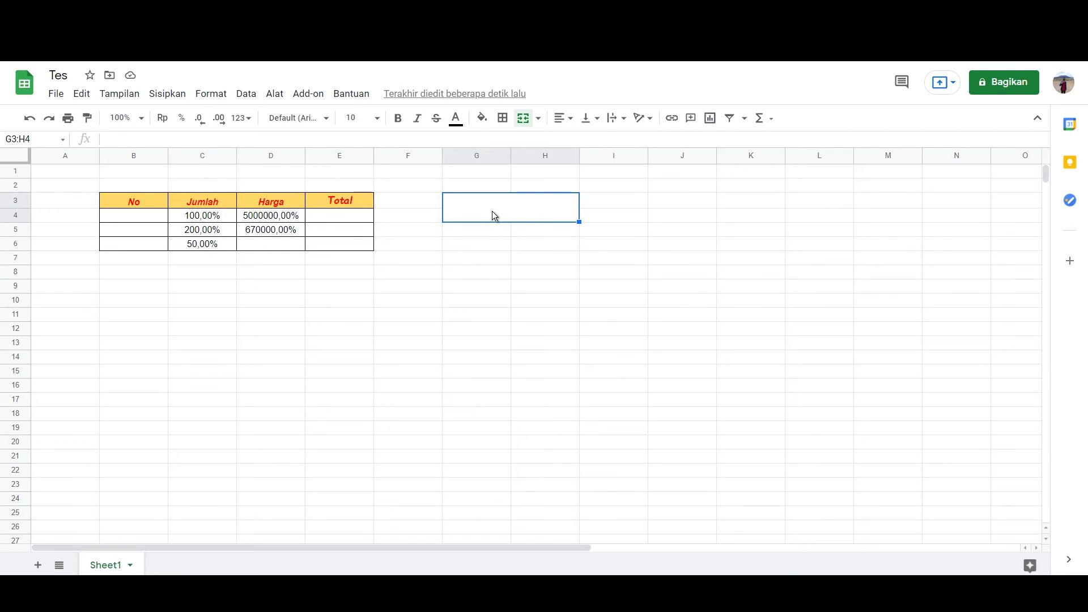
Step: Enter the heading Nama in merged cell G3:H4
type("Nama")
left_click(545, 258)
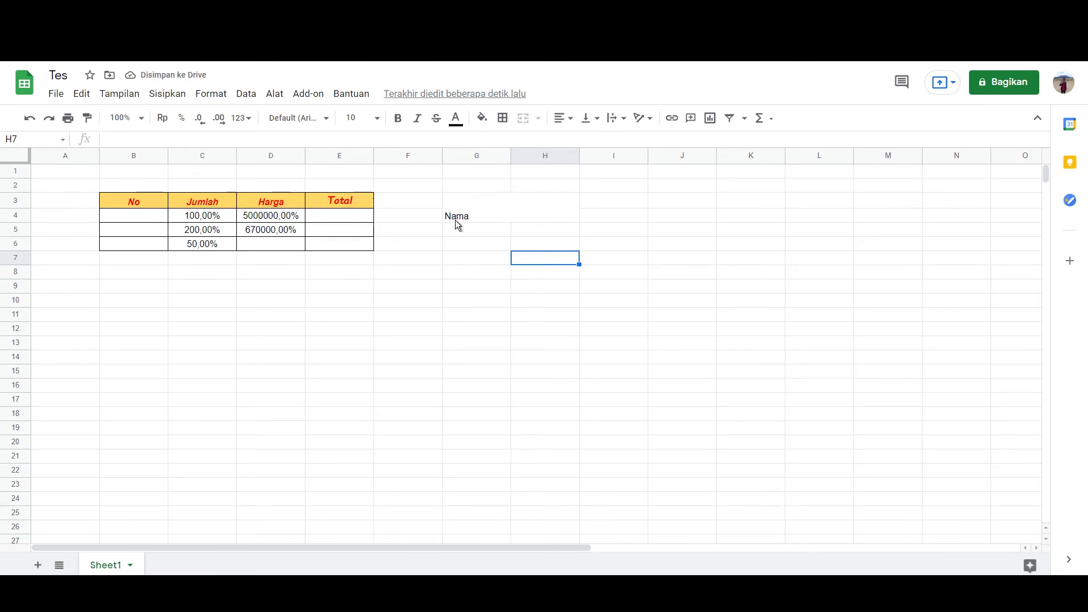
left_click(530, 210)
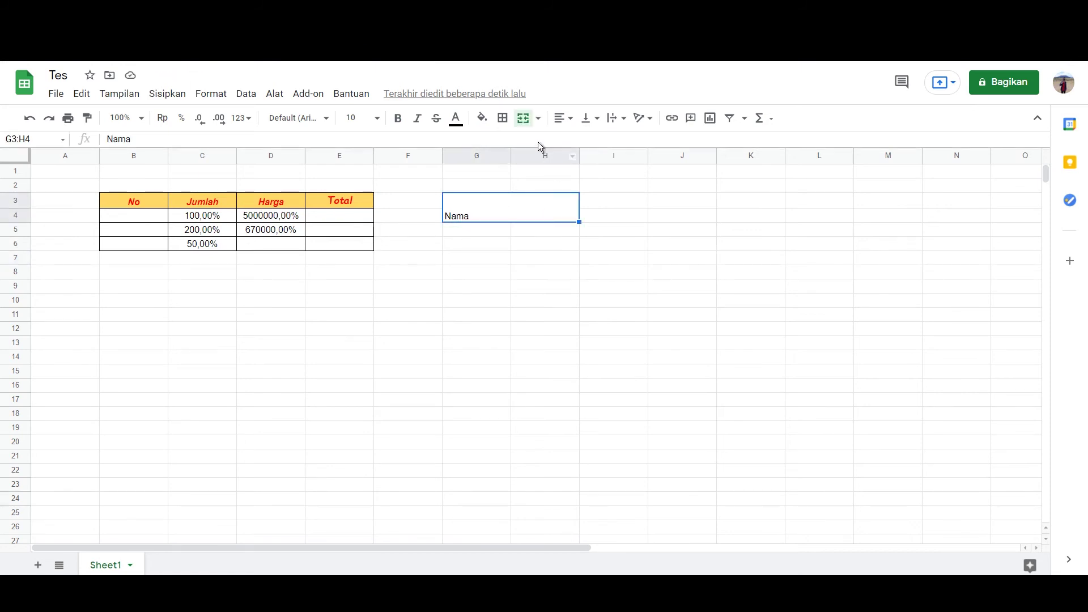
Step: Centre Nama horizontally (Center) and vertically (Middle) within the merged cell
left_click(561, 118)
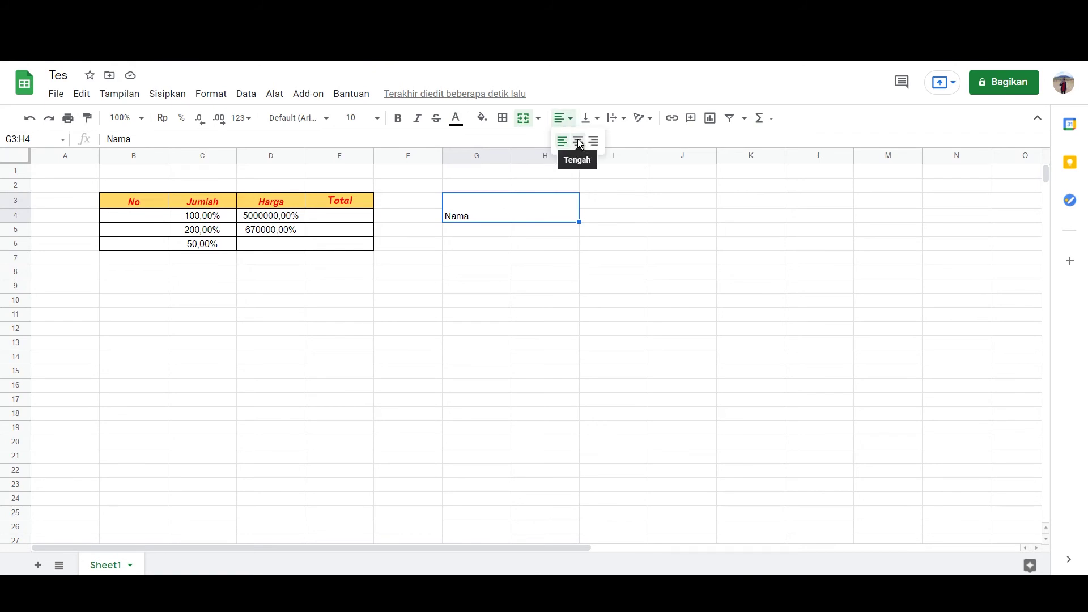
left_click(578, 142)
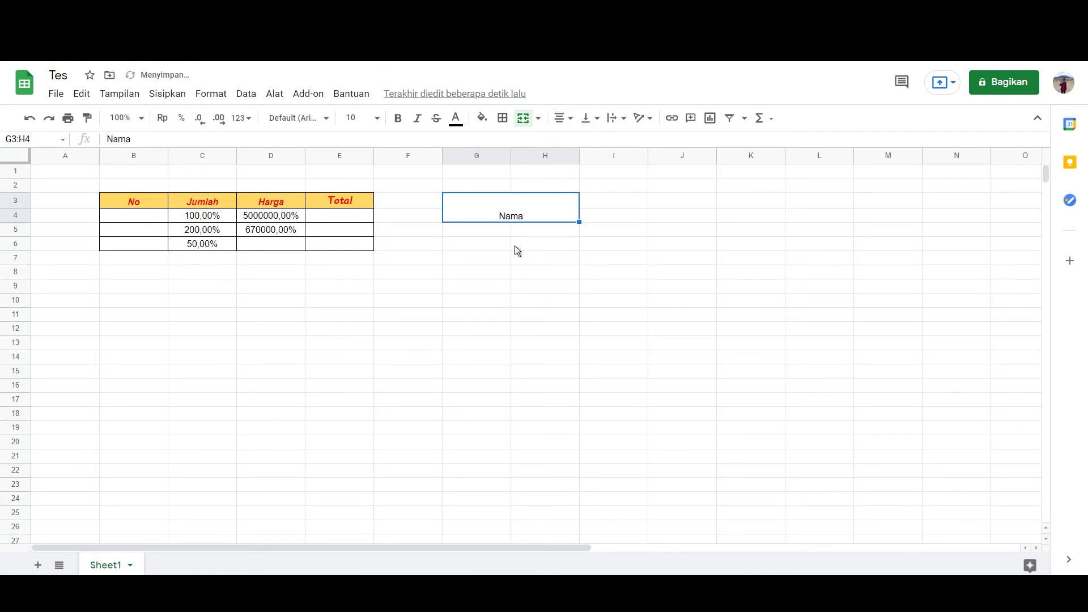
left_click(499, 234)
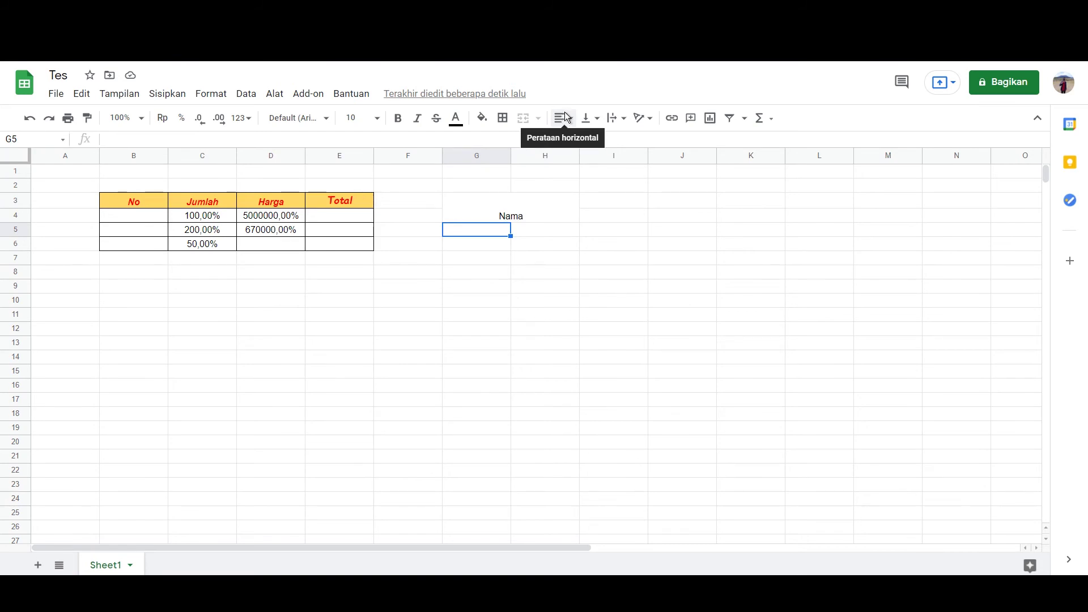
mouse_move(545, 155)
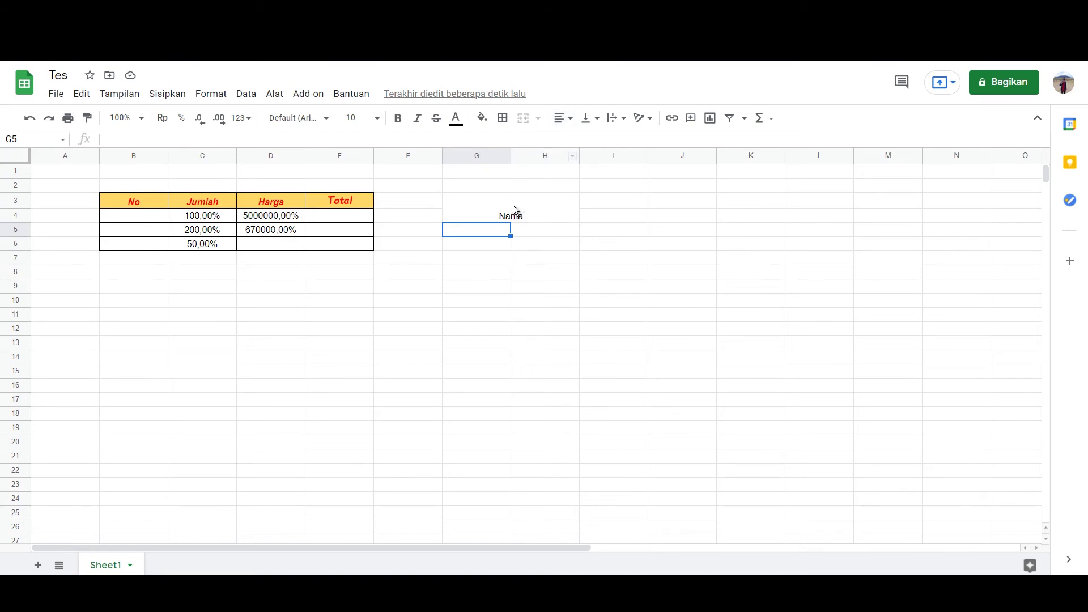
left_click(536, 205)
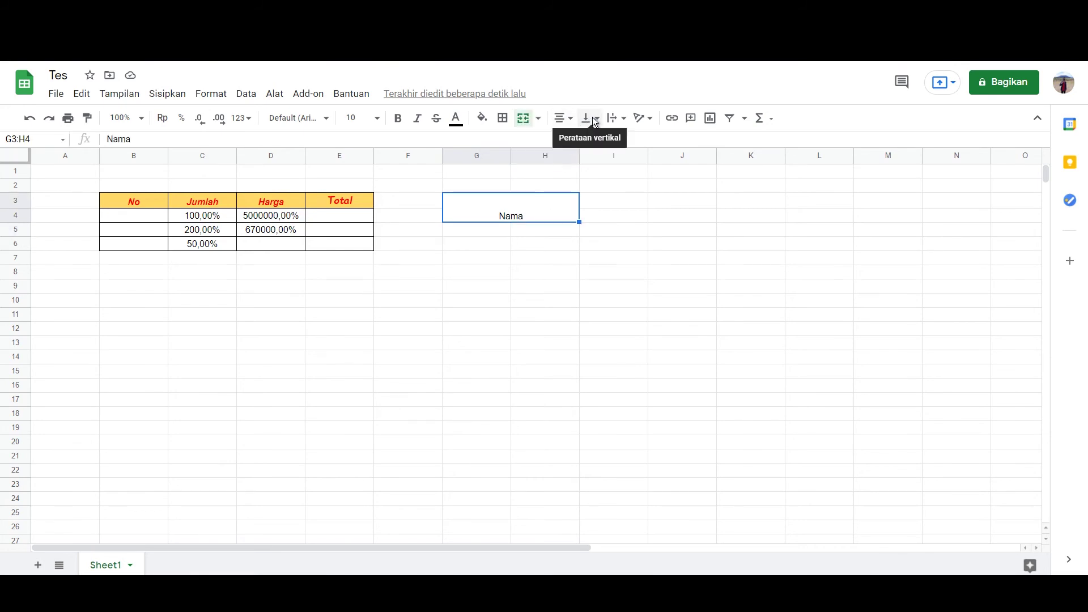
left_click(592, 117)
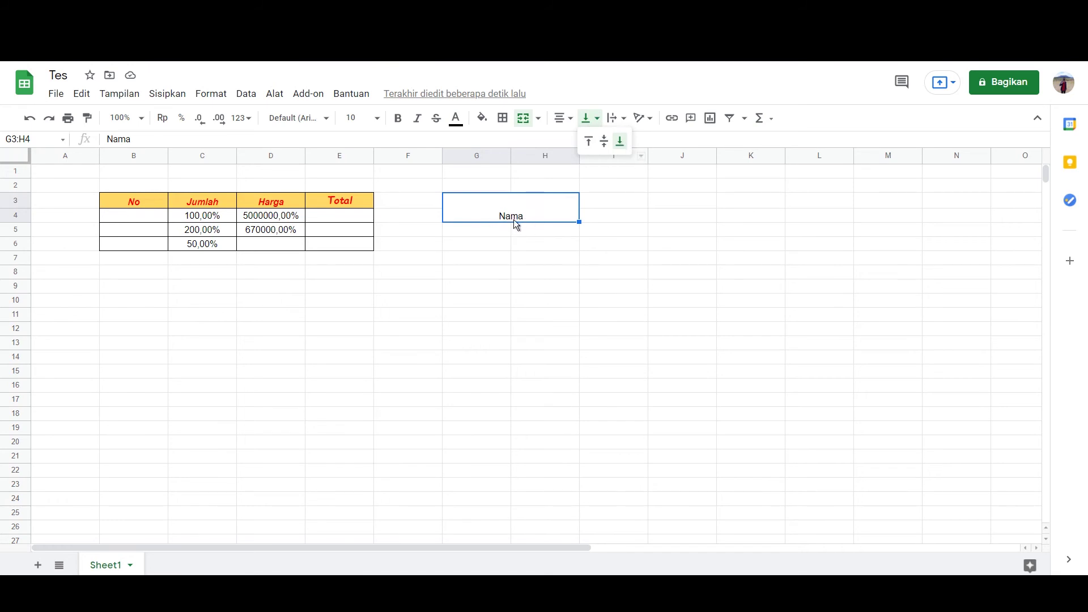
left_click(606, 145)
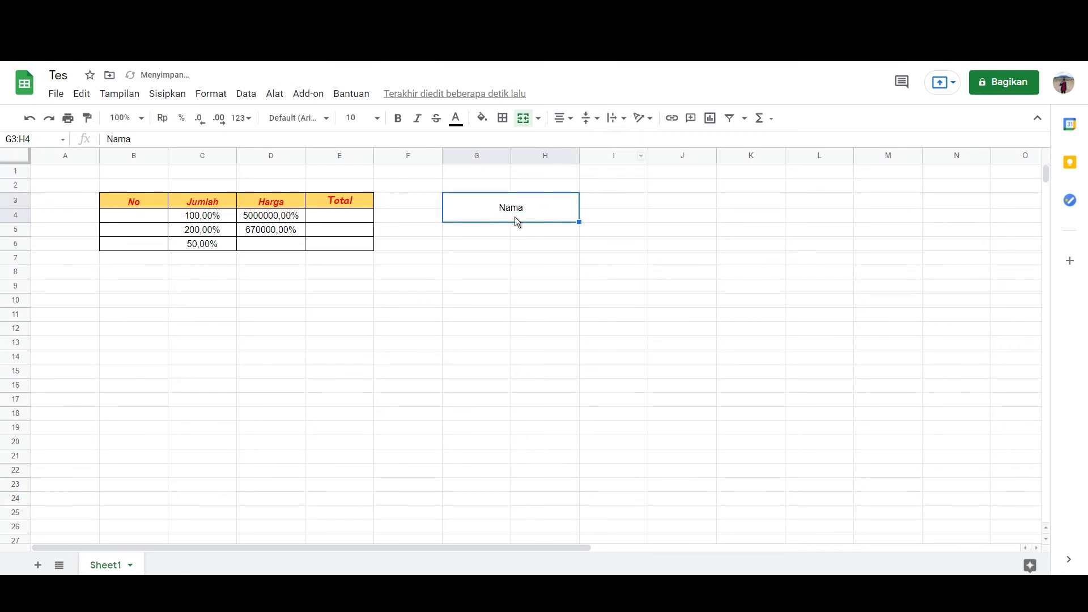
Step: Append 'dfasdfasdvscvasdfasdfjasbdfhabdshjfbasdhfbasdjfbadf' after Nama in merged cell G3:H4
double_click(530, 210)
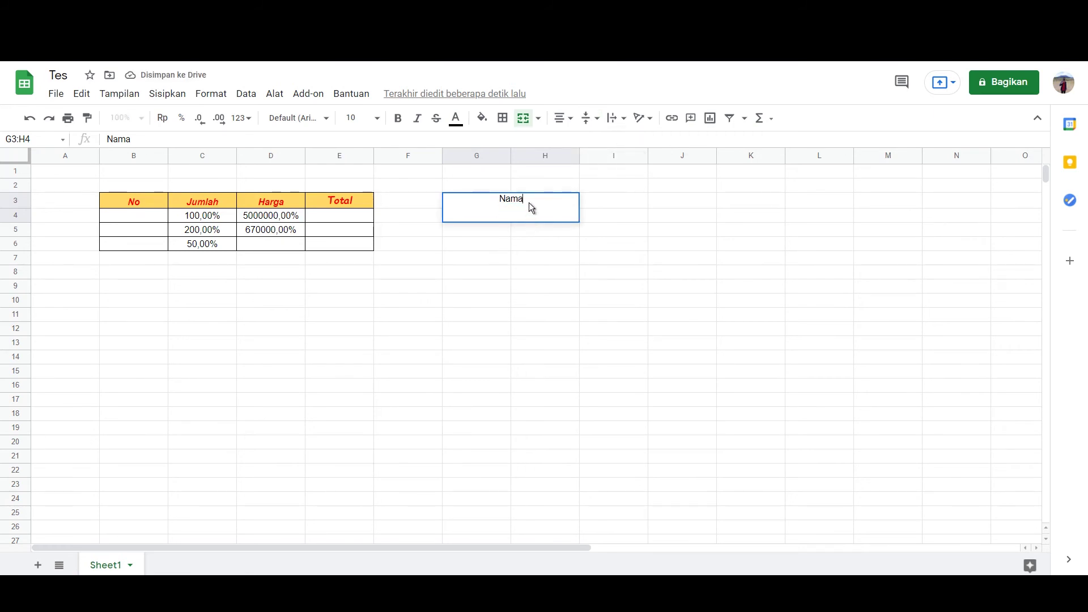
type("dfasdfasdvscvasdf")
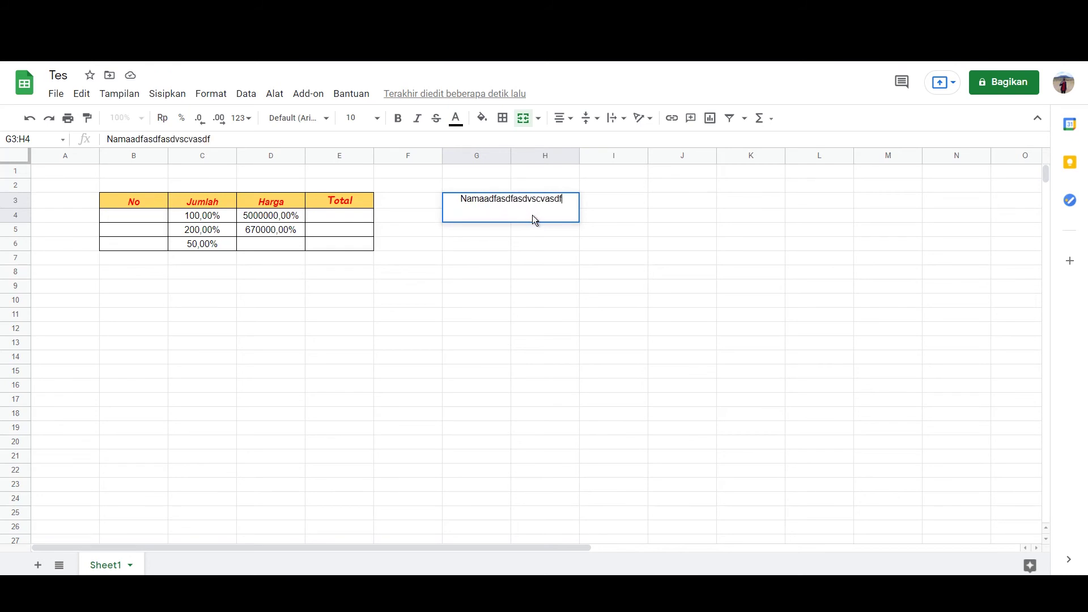
type("asdfjasbdfhabdshjfbasdhfbasdjfbadf")
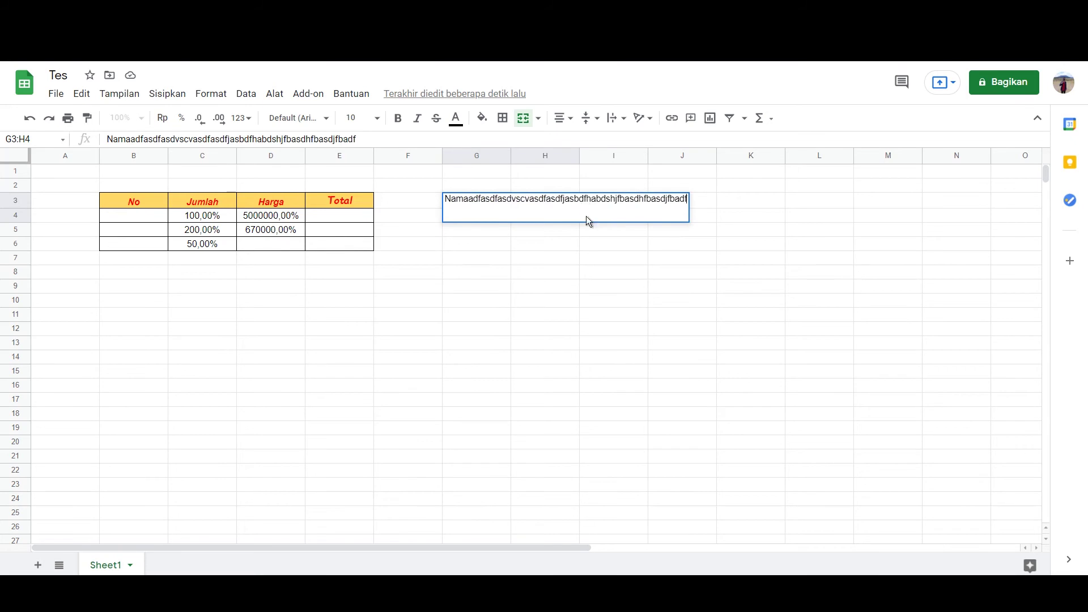
left_click(619, 259)
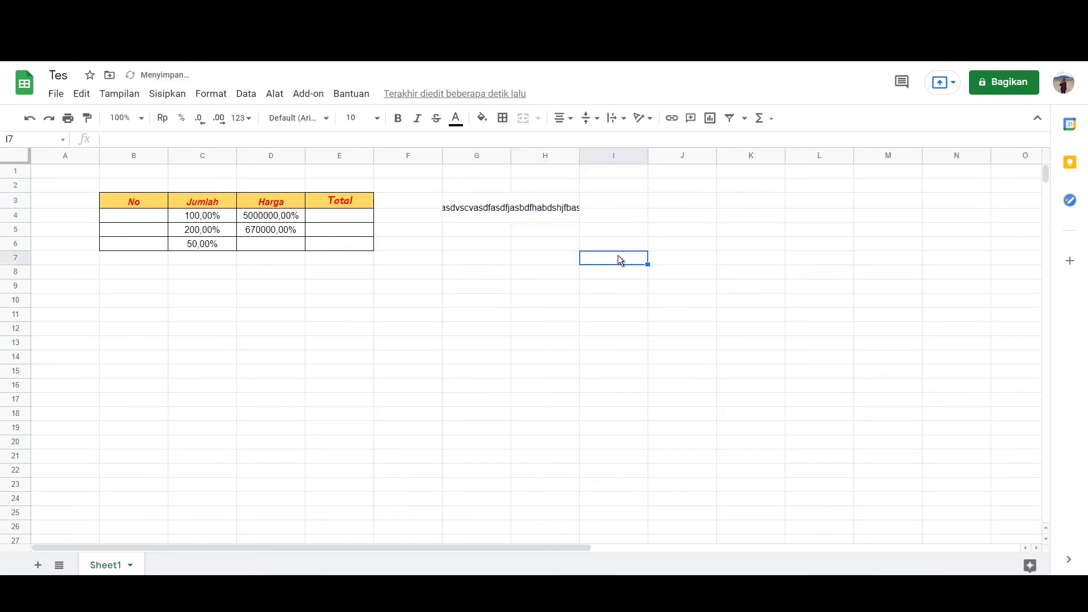
Step: Reopen merged cell G3:H4 to inspect its full long text
left_click(513, 215)
key("Down")
key("Down")
left_click(525, 216)
key("Down")
key("Down")
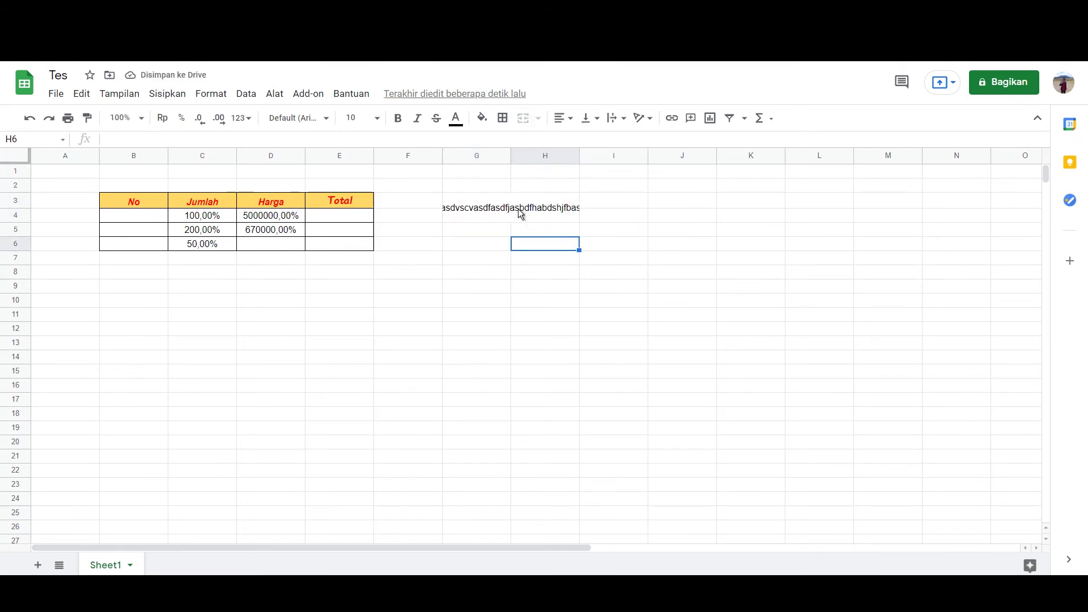
double_click(526, 208)
left_click_drag(582, 204, 691, 211)
left_click(627, 244)
left_click(504, 205)
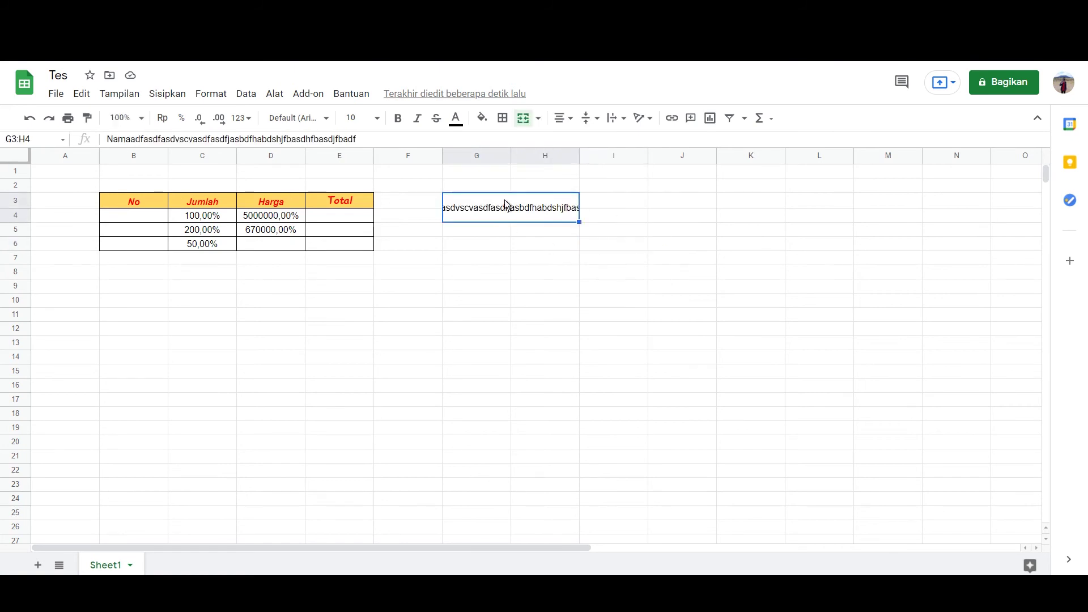
double_click(475, 198)
double_click(468, 203)
left_click(544, 256)
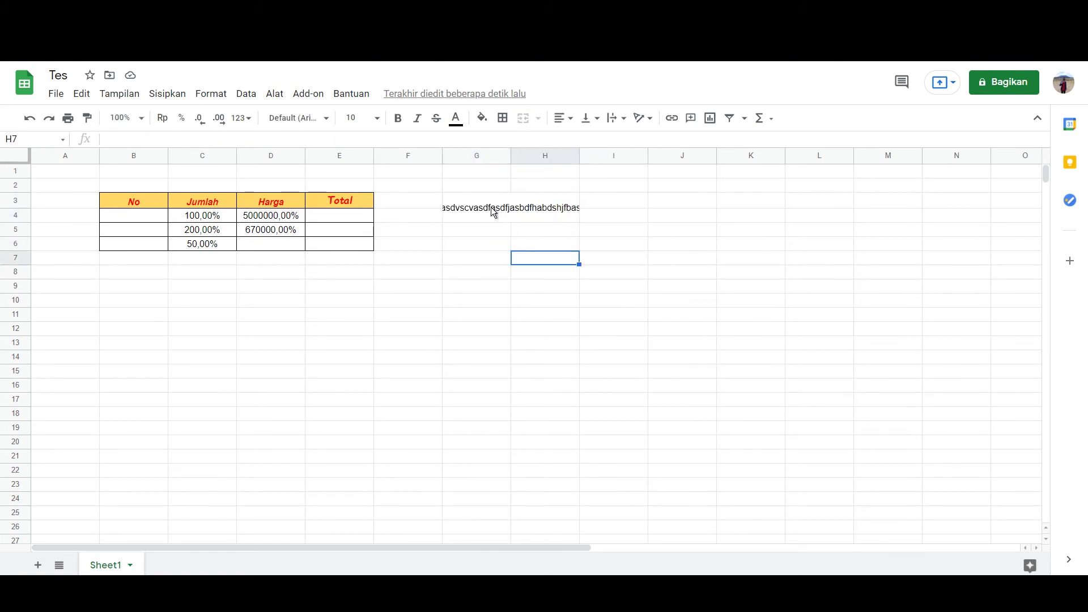
left_click(548, 215)
double_click(562, 212)
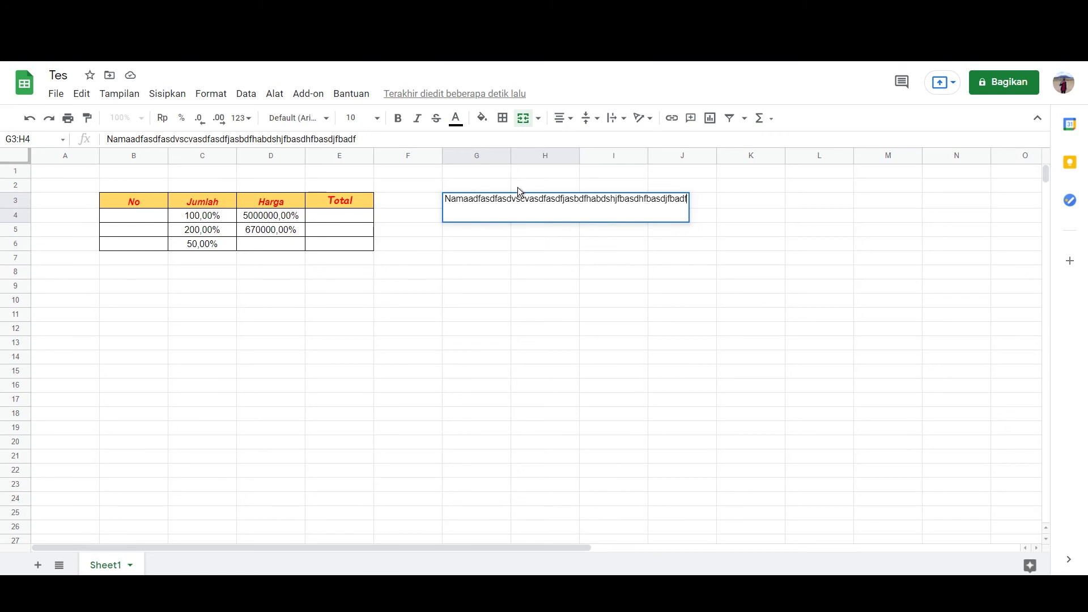
Step: Set text wrapping to Wrap for merged cell G3:H4
left_click(610, 230)
left_click(527, 214)
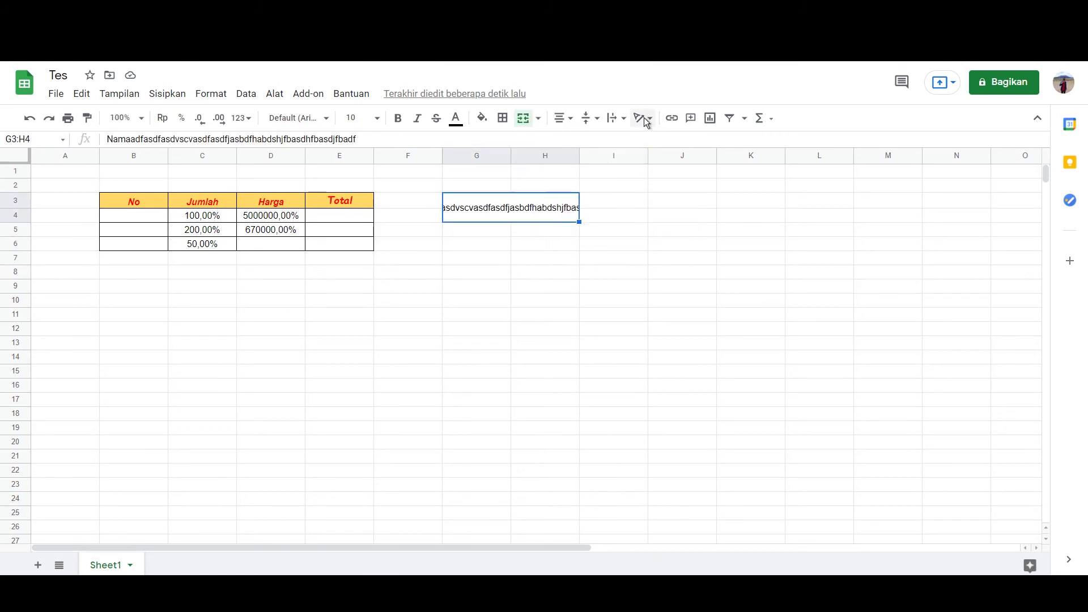
left_click(617, 117)
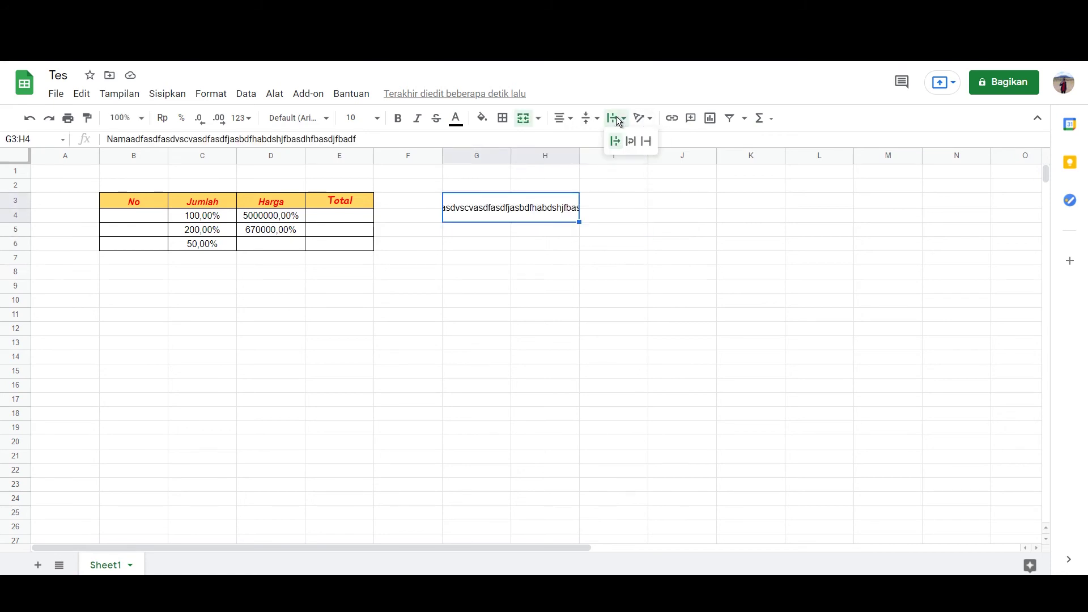
left_click(630, 142)
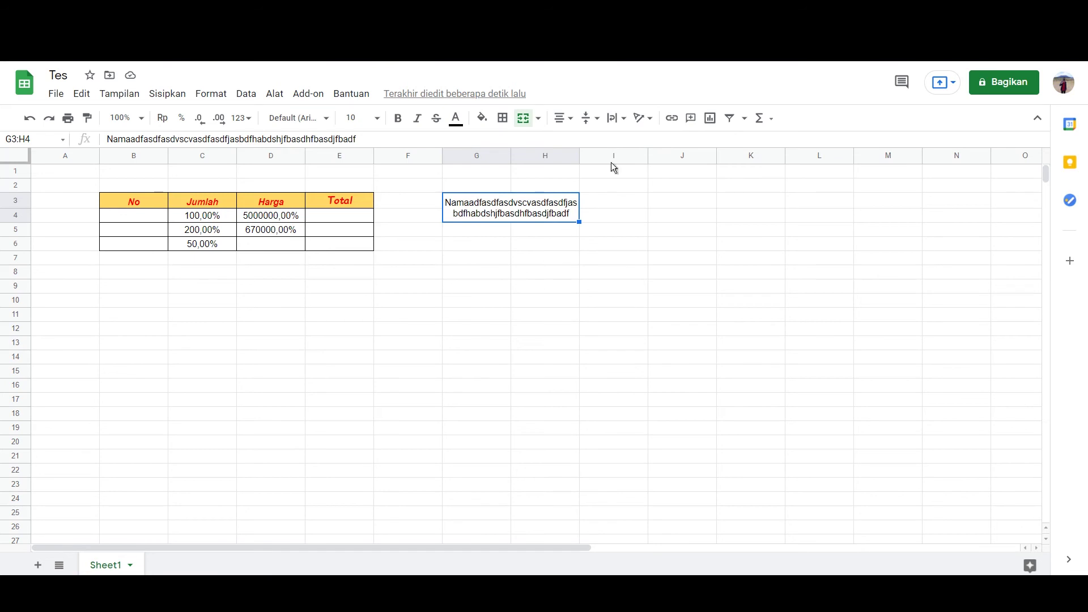
Step: Try 45° and stacked text rotation, then set rotation back to None
left_click(651, 119)
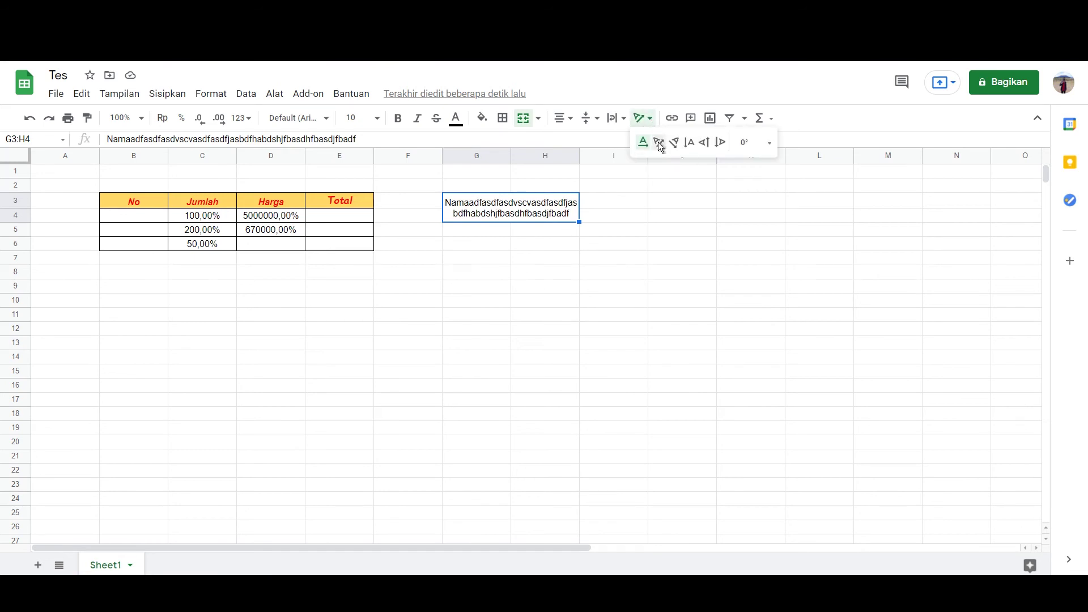
left_click(659, 142)
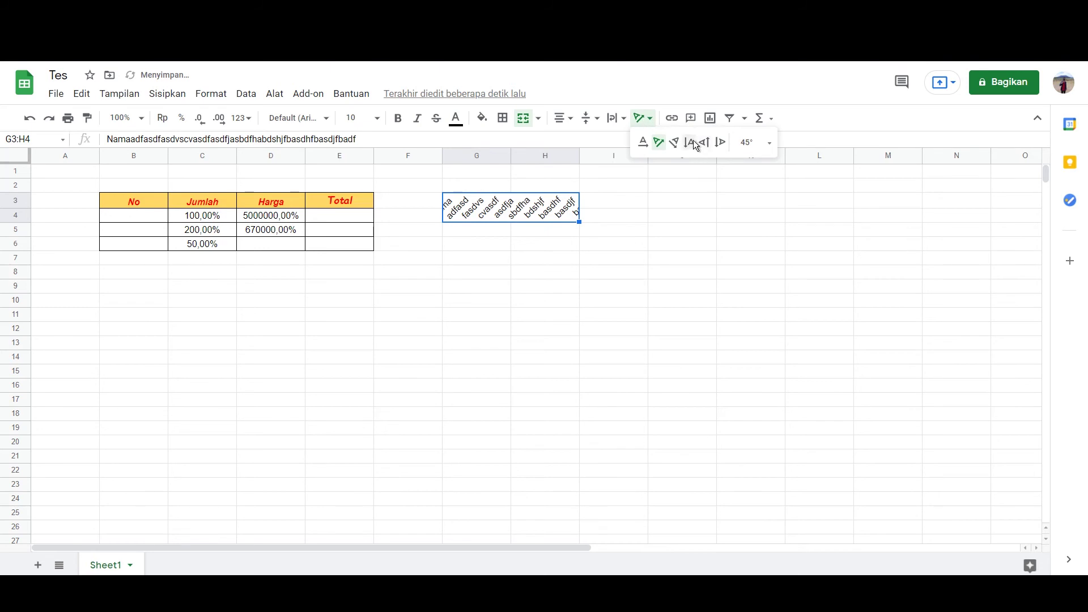
left_click(690, 142)
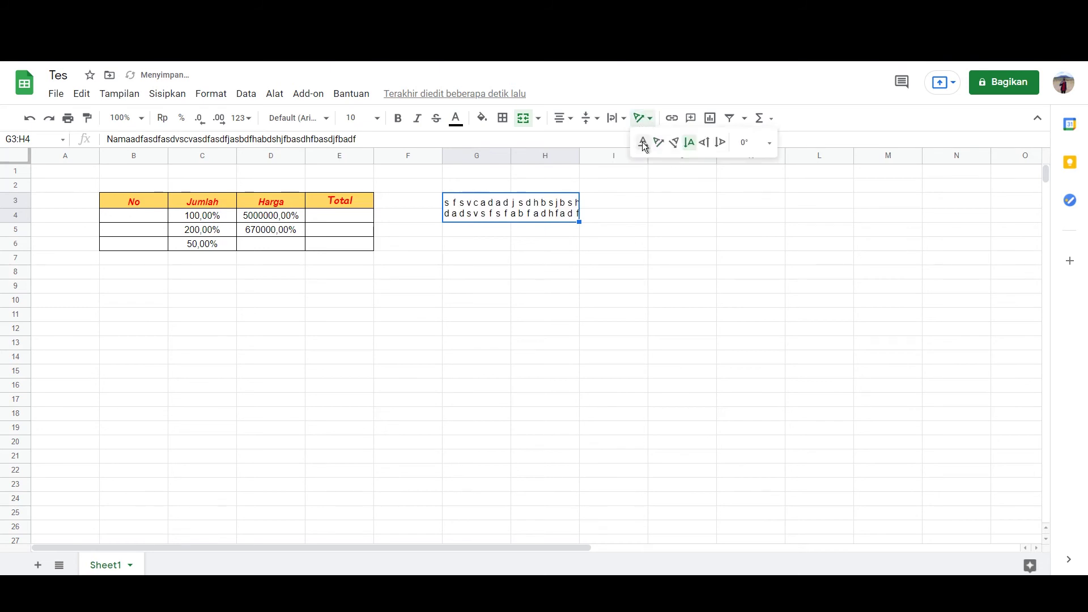
left_click(642, 142)
left_click(655, 219)
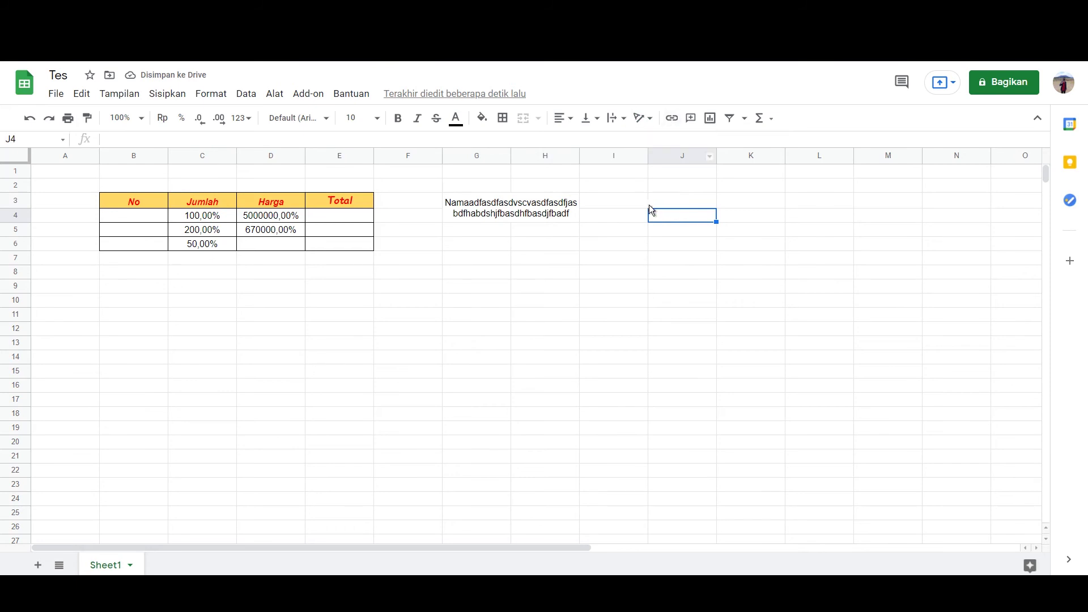
Step: Enter the label Acuan harga in cell J3
left_click(664, 200)
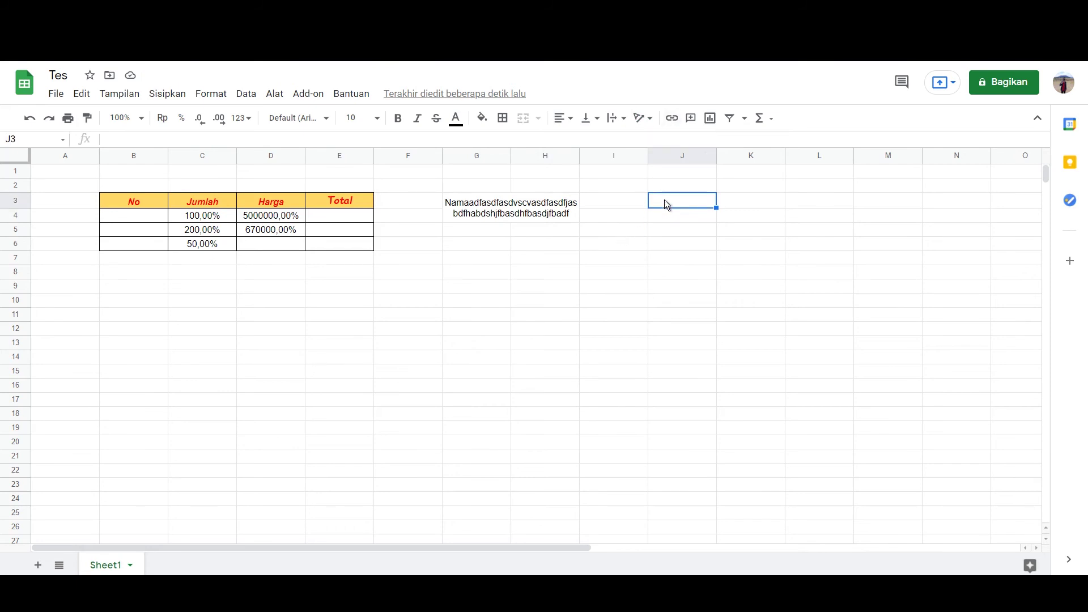
type("Acuan harga")
left_click(614, 243)
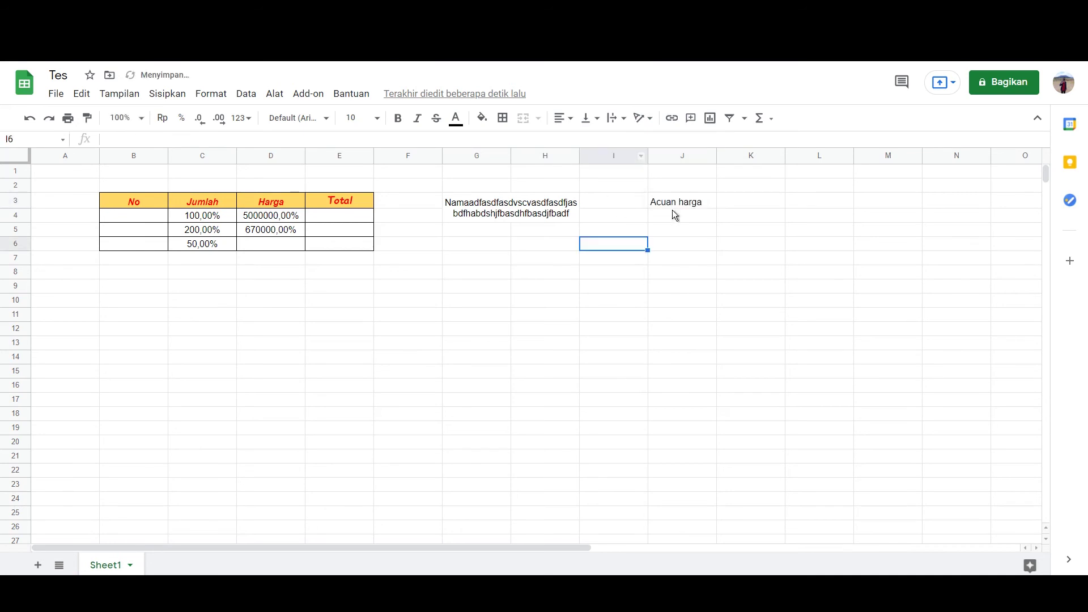
left_click(678, 202)
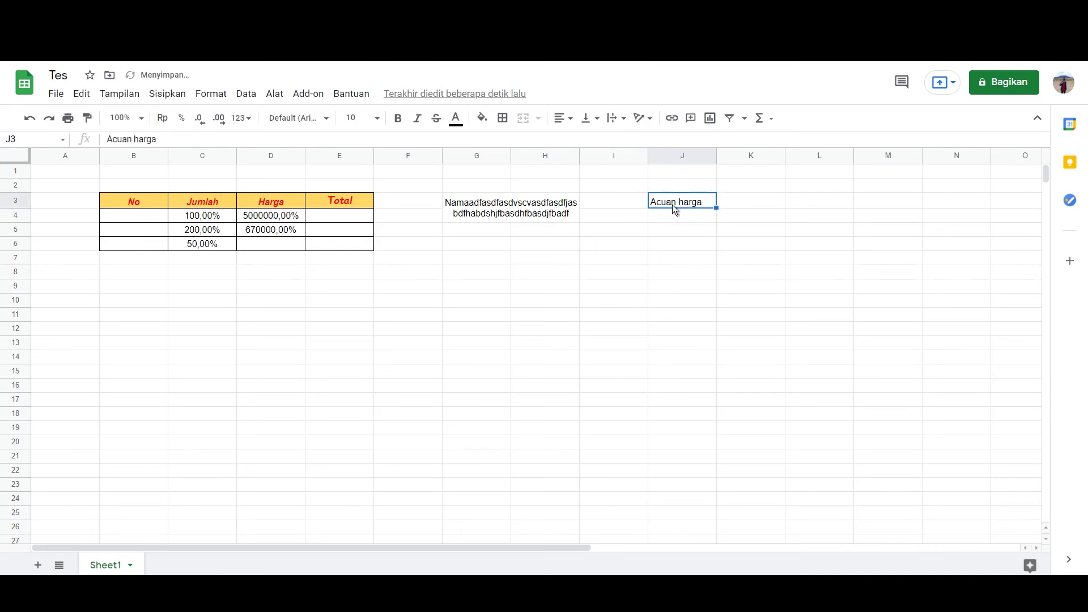
Step: Hyperlink Acuan harga in J3 to google.com
left_click(674, 118)
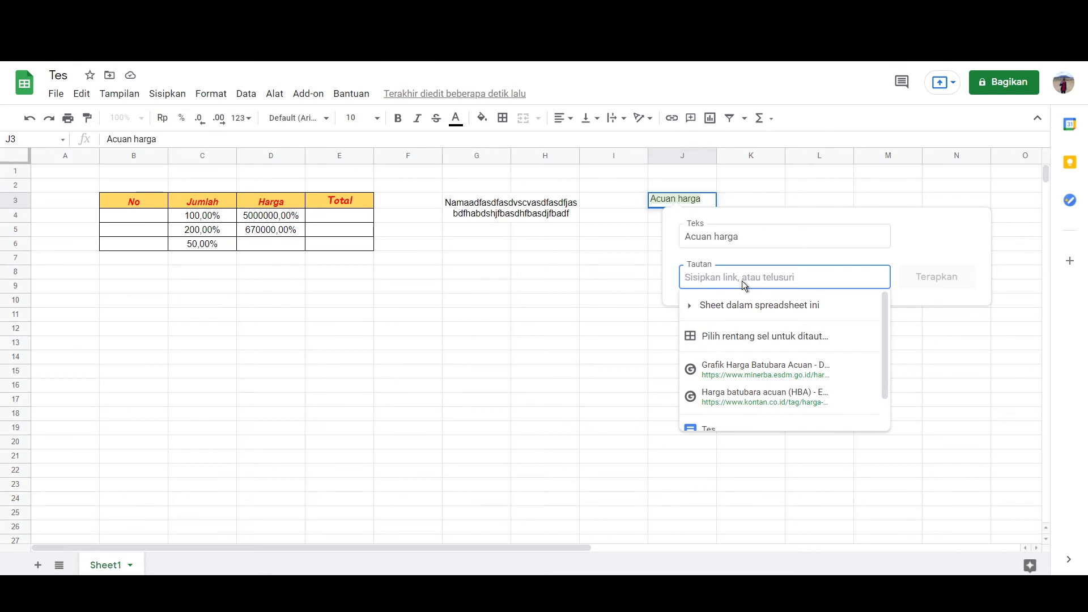
type("goog")
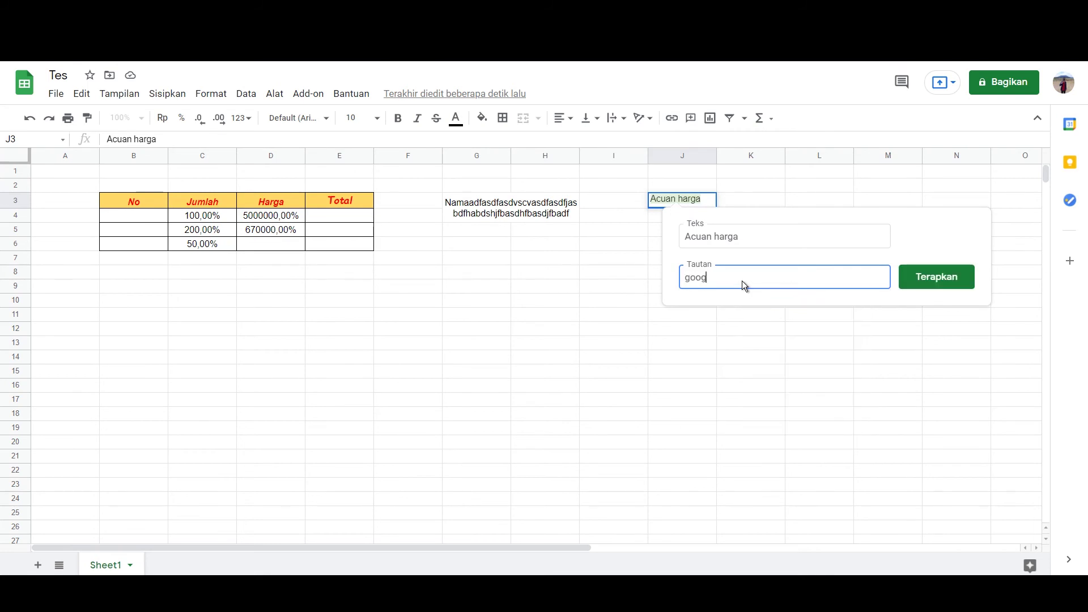
type("le.com")
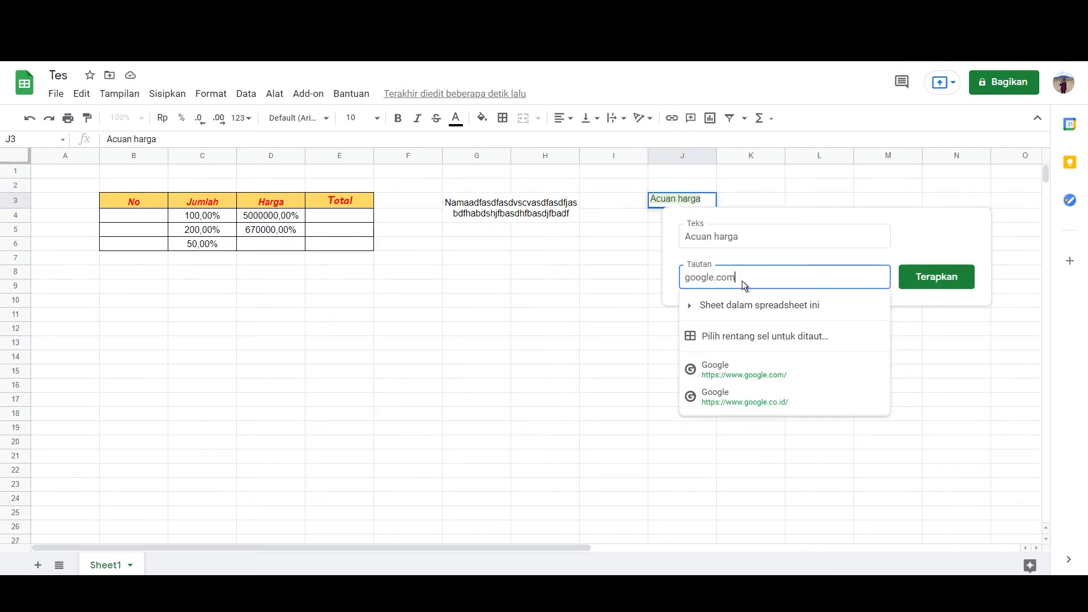
left_click(933, 281)
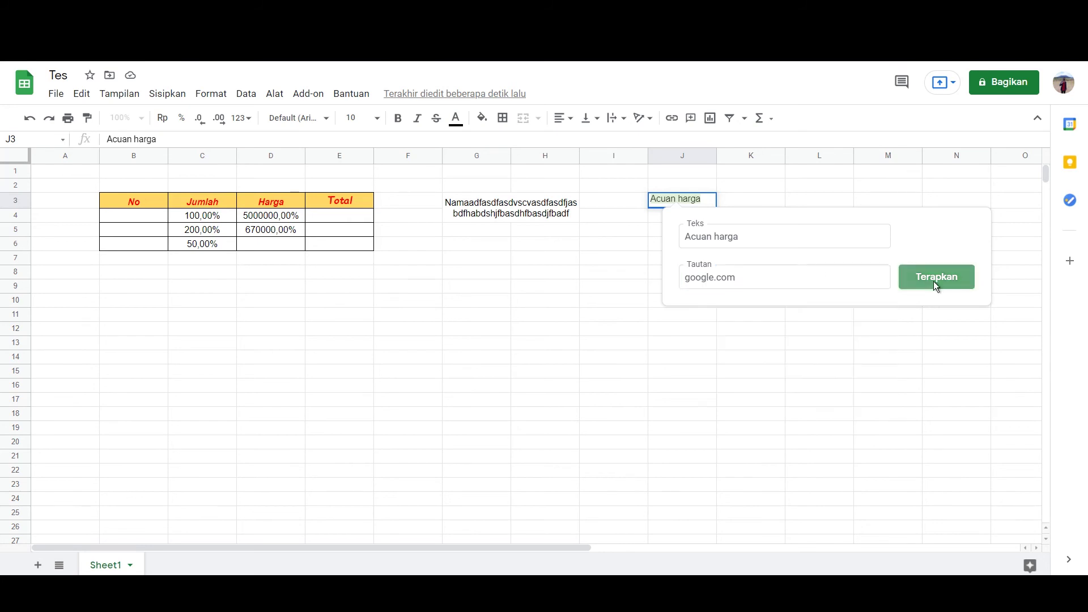
left_click(684, 299)
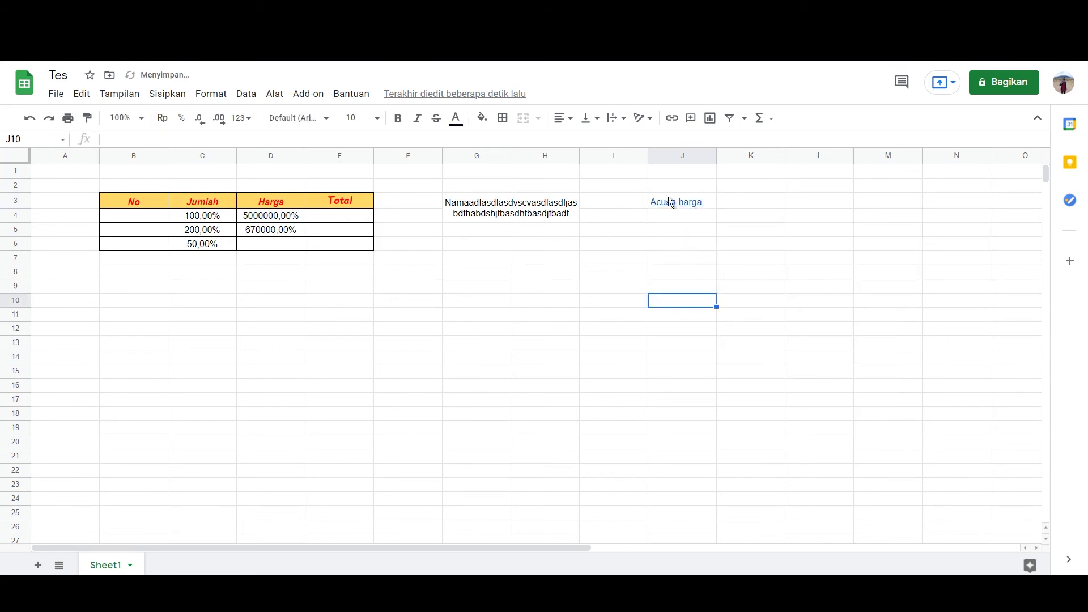
Step: Follow the link to Google and return to the spreadsheet
mouse_move(675, 202)
left_click(698, 204)
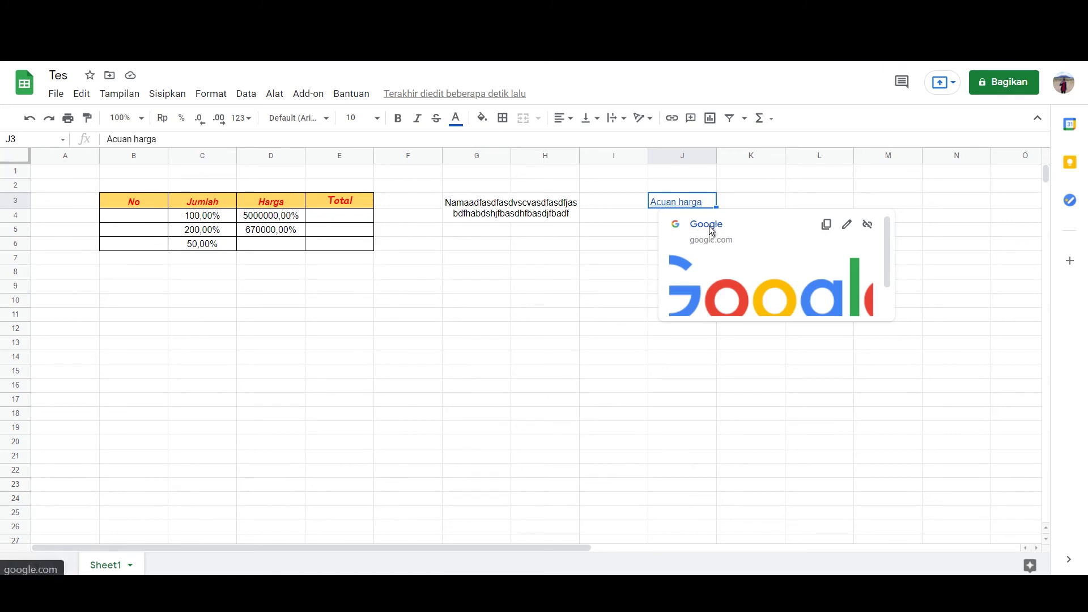
left_click(706, 224)
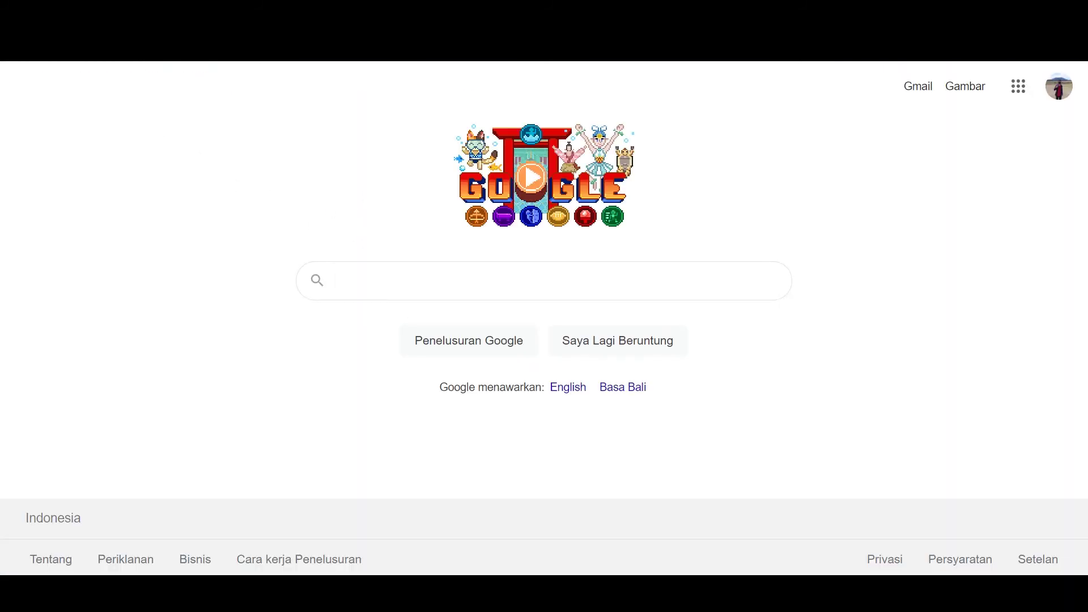
key("ctrl+w")
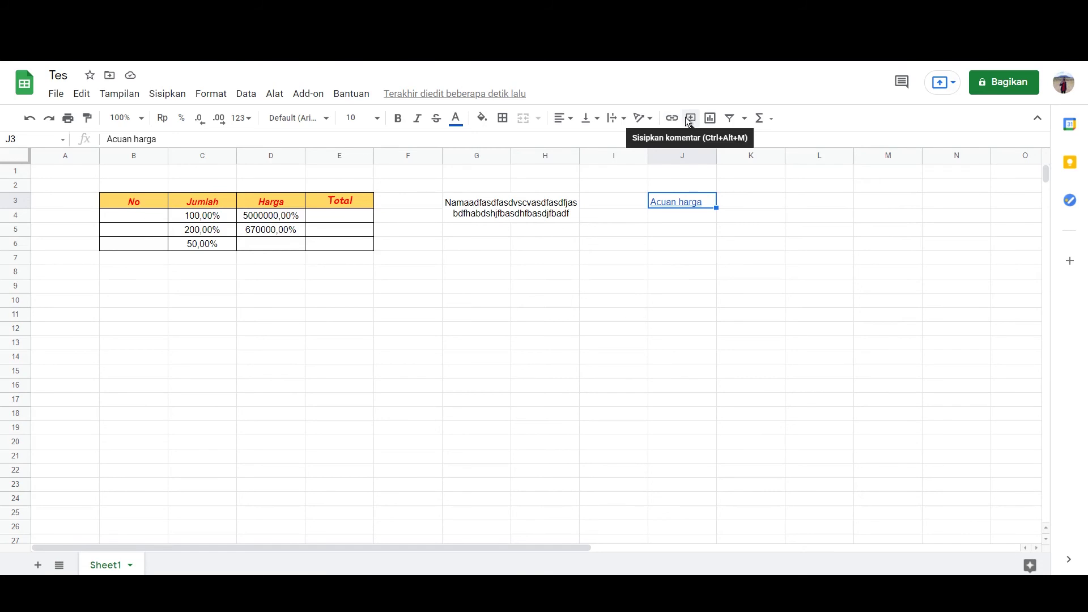
Step: Add the comment 'ga cocok masukin total disini' to Total cells E3:E6
left_click(363, 271)
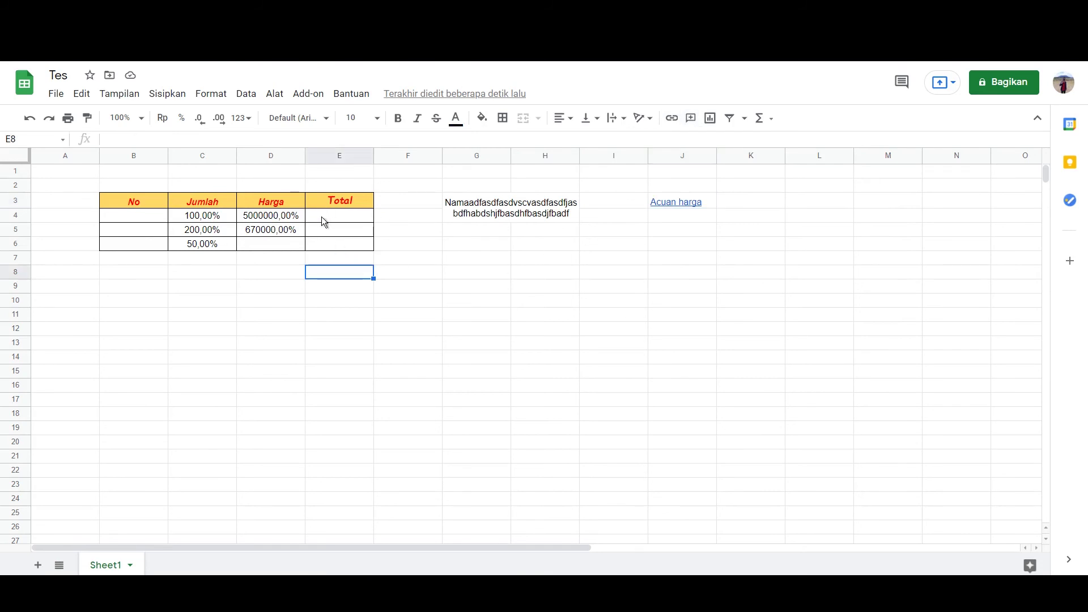
left_click_drag(360, 201, 363, 245)
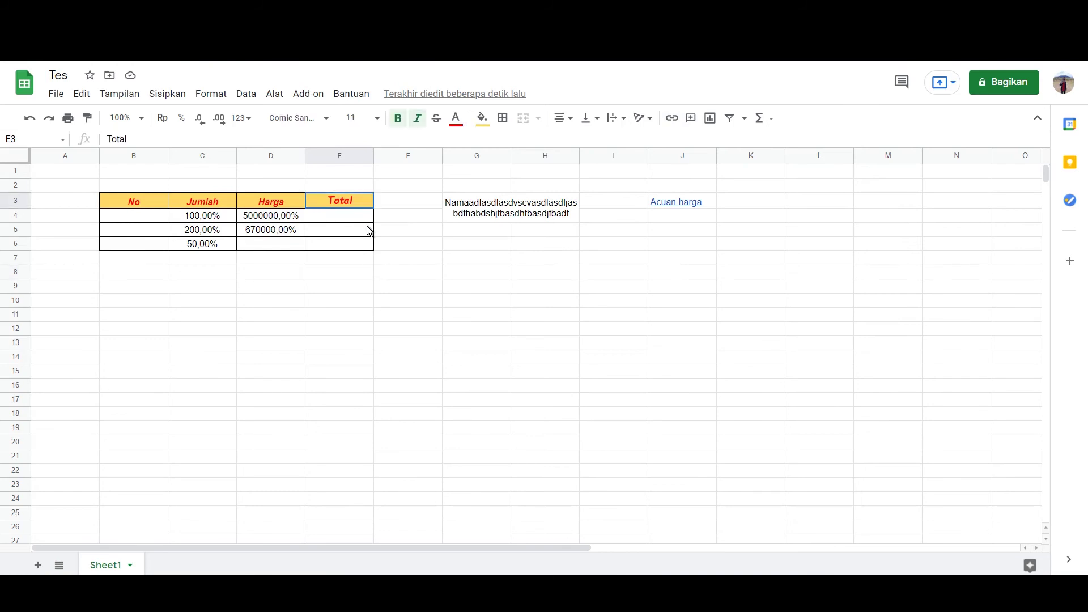
left_click(692, 120)
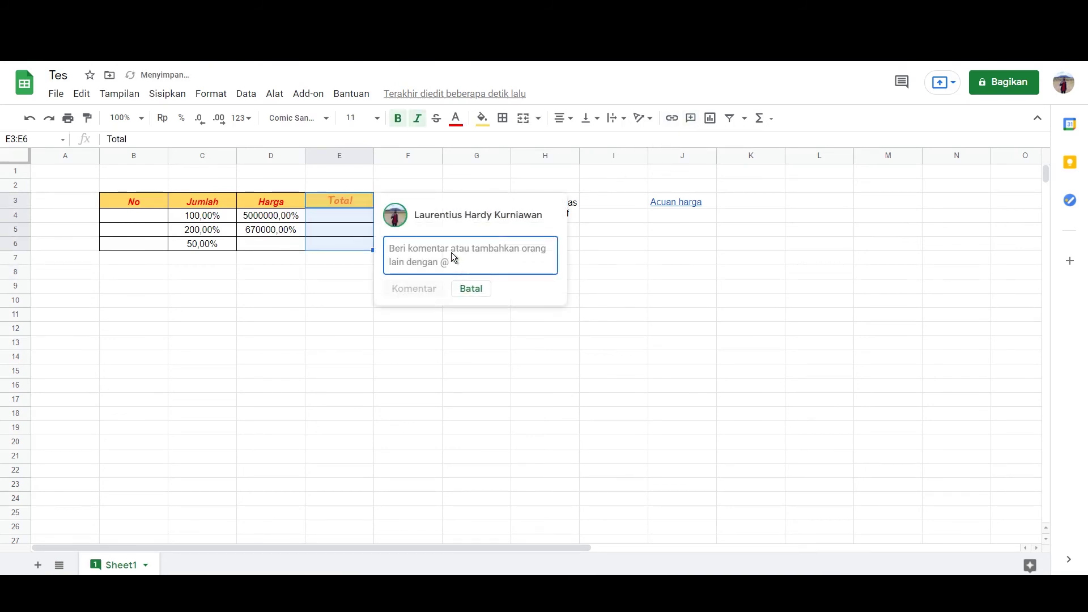
type("ga cocok masukin total disini")
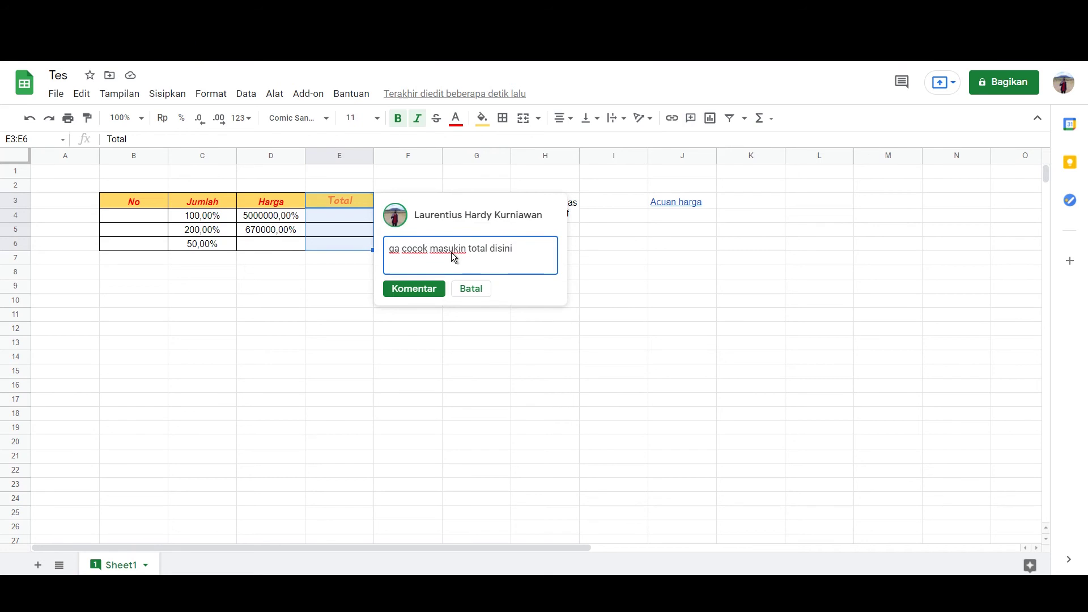
left_click(427, 290)
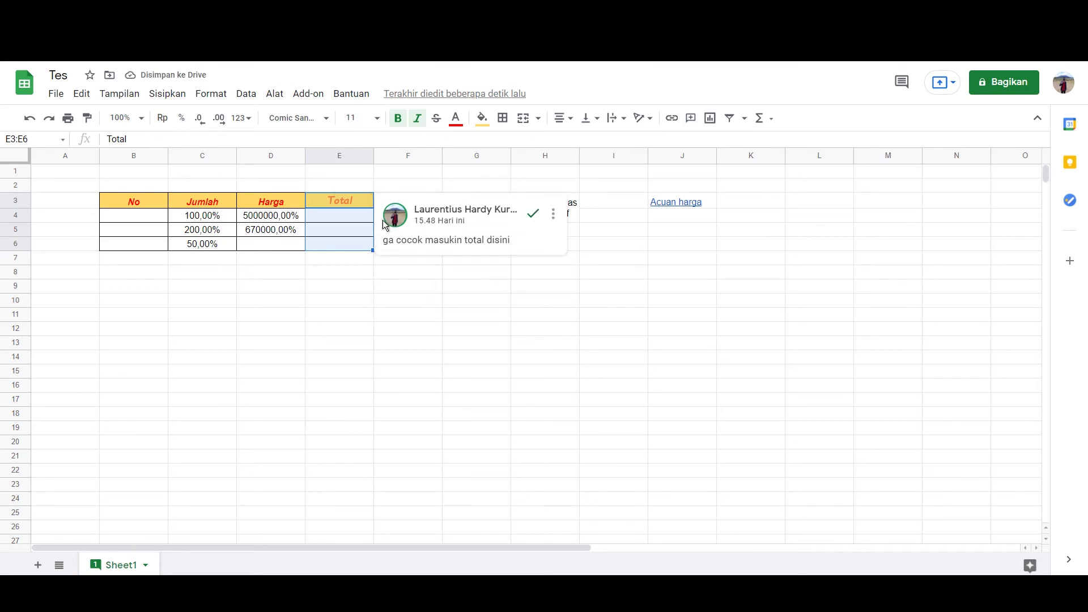
left_click(370, 303)
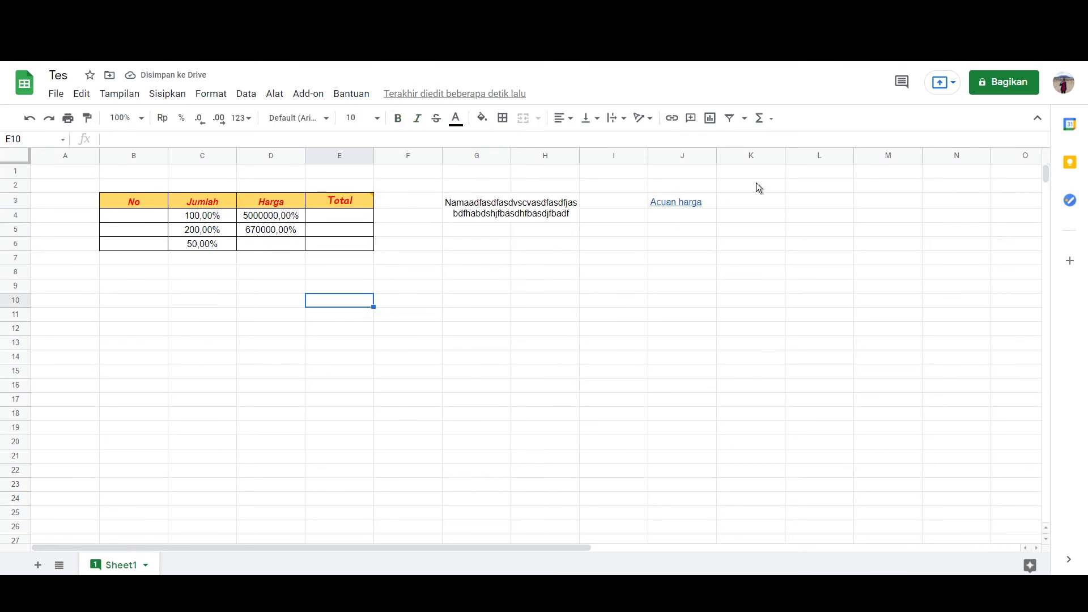
Step: From the comments panel, reply 'cocok kok' on the E3 Total thread and resolve it
left_click(900, 83)
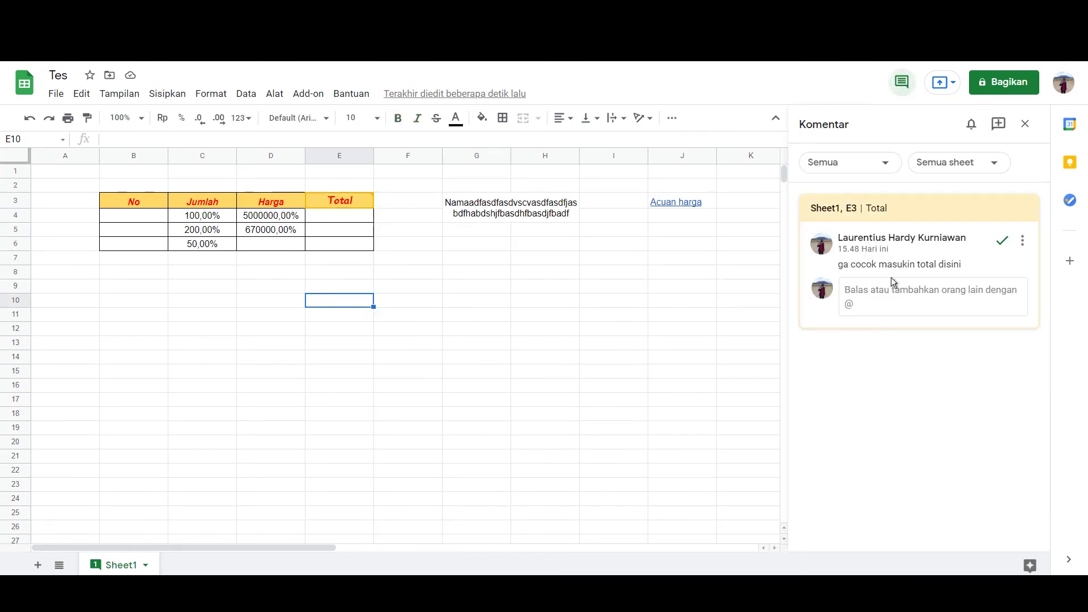
left_click(873, 248)
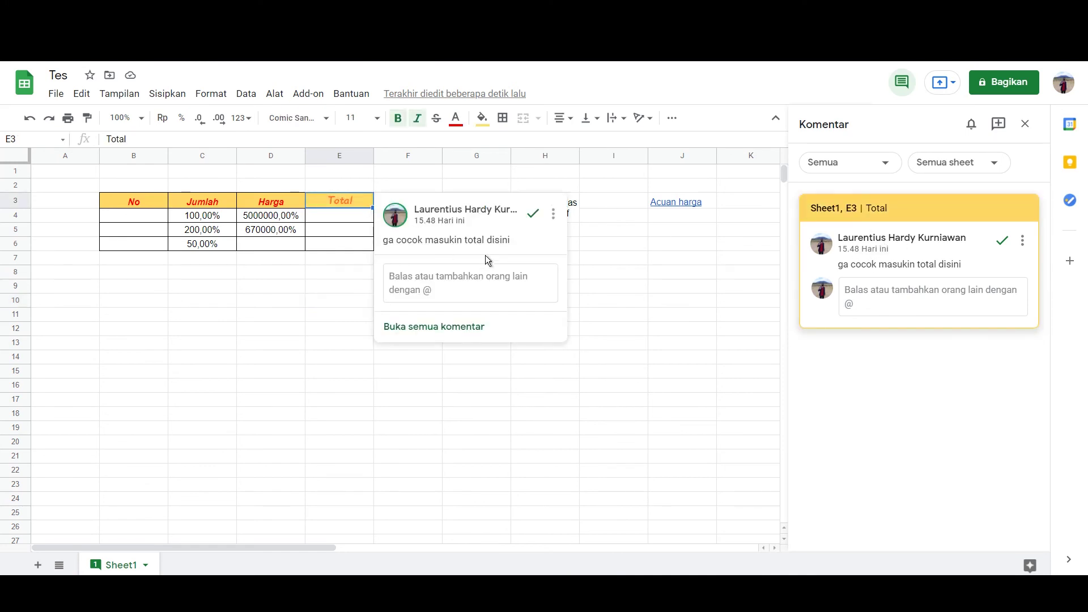
left_click(498, 291)
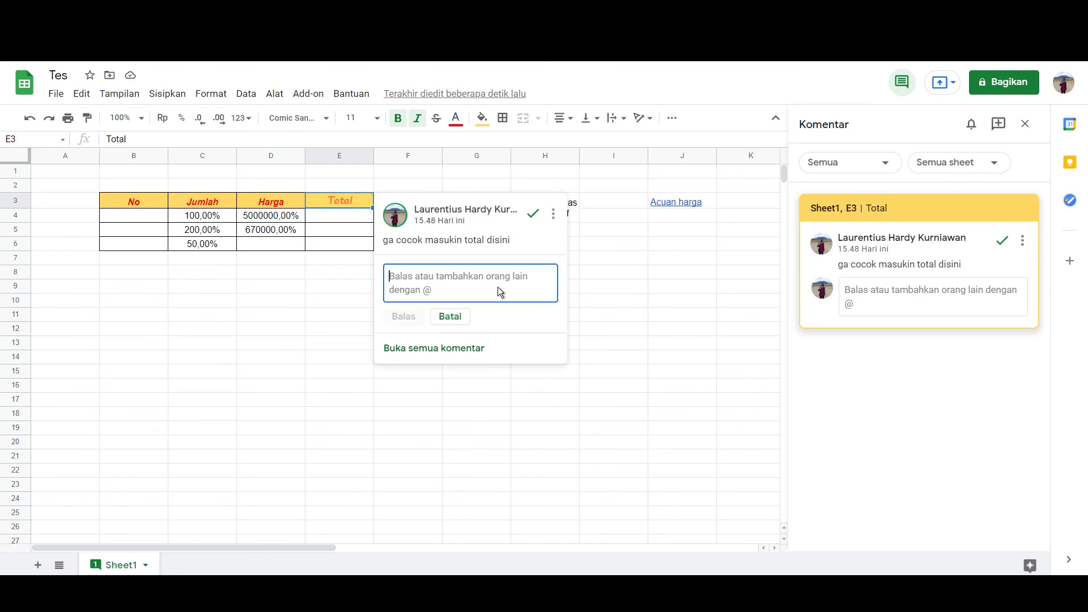
type("cocok kok")
left_click(407, 316)
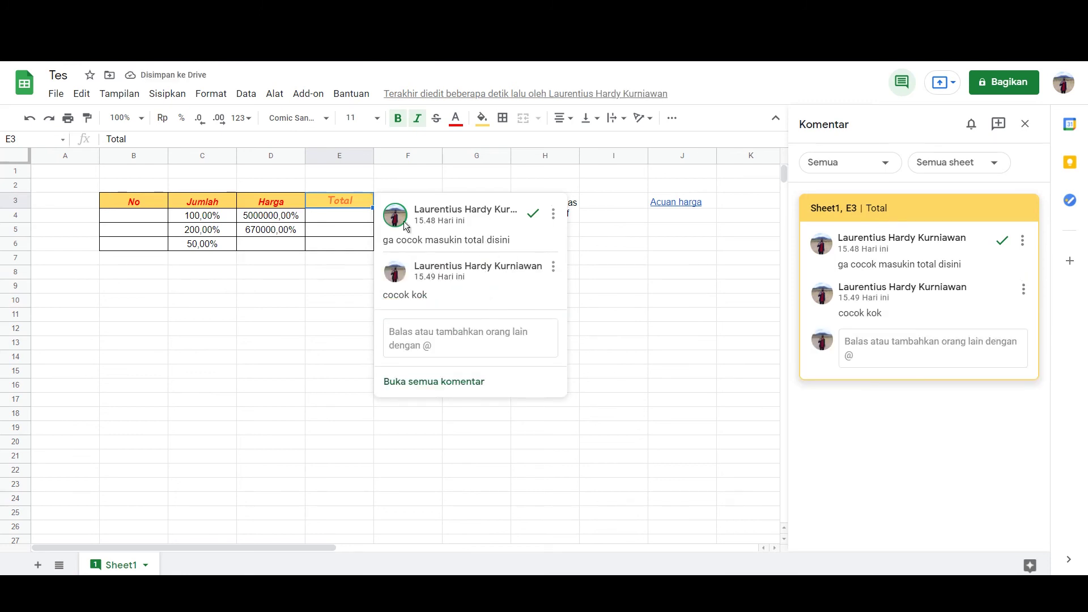
left_click(533, 215)
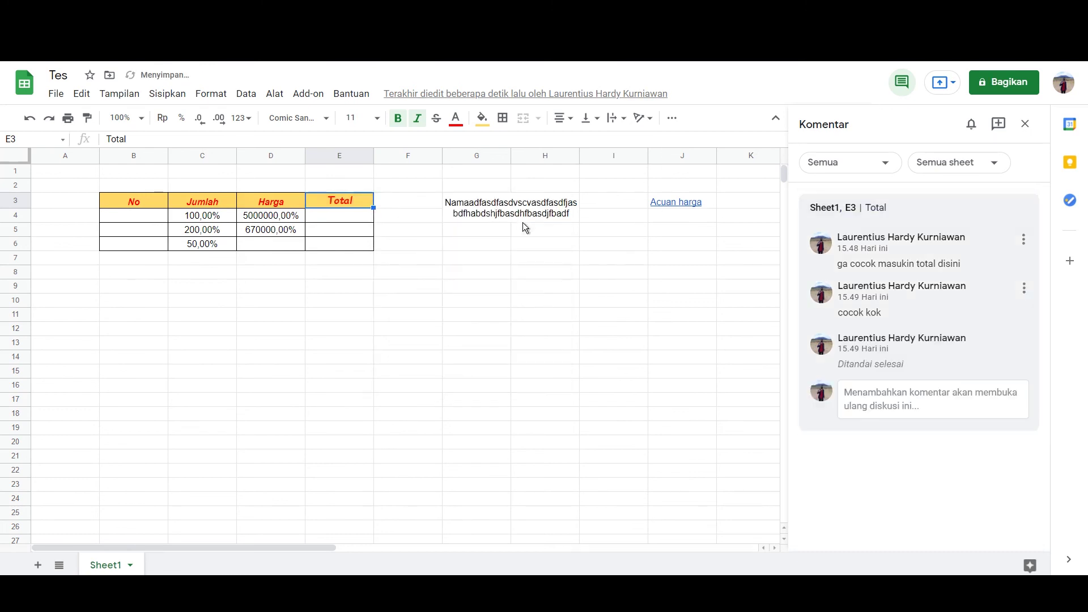
left_click(1025, 124)
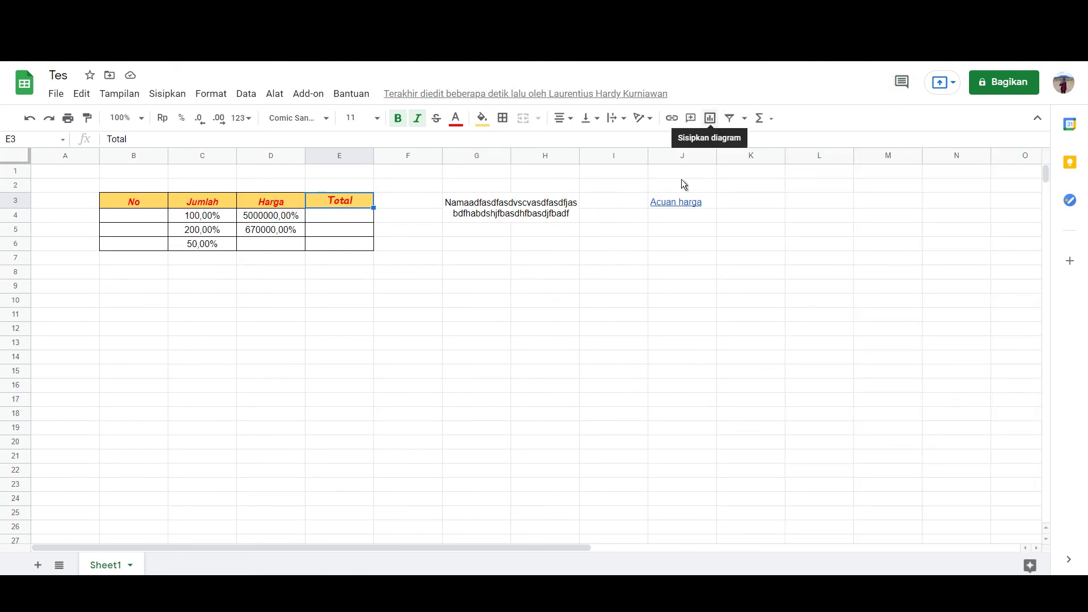
left_click(557, 271)
left_click(711, 119)
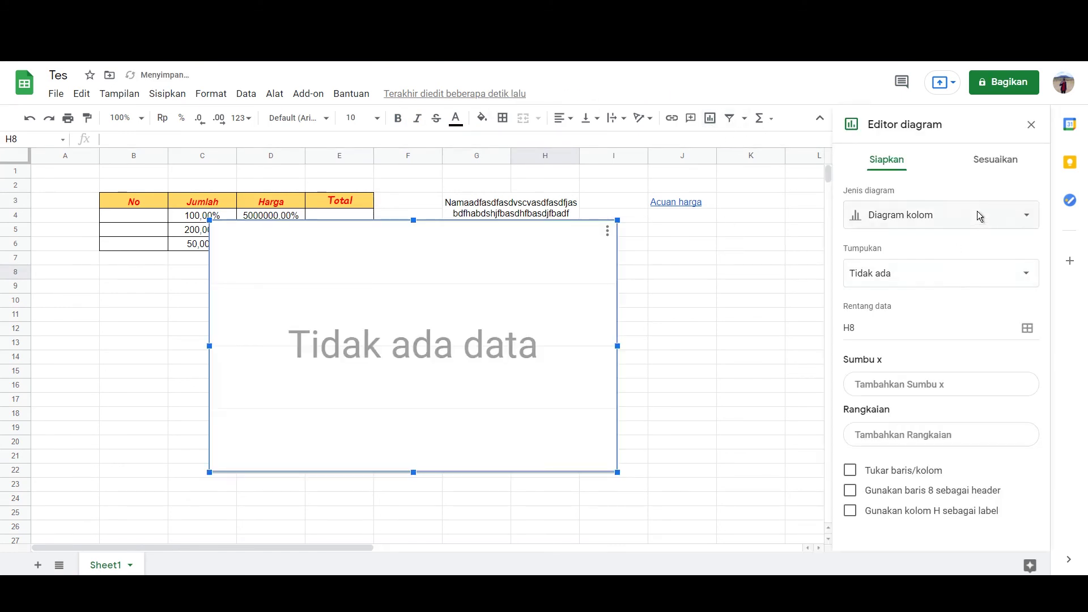
left_click(979, 214)
scroll(950, 373, "down", 6)
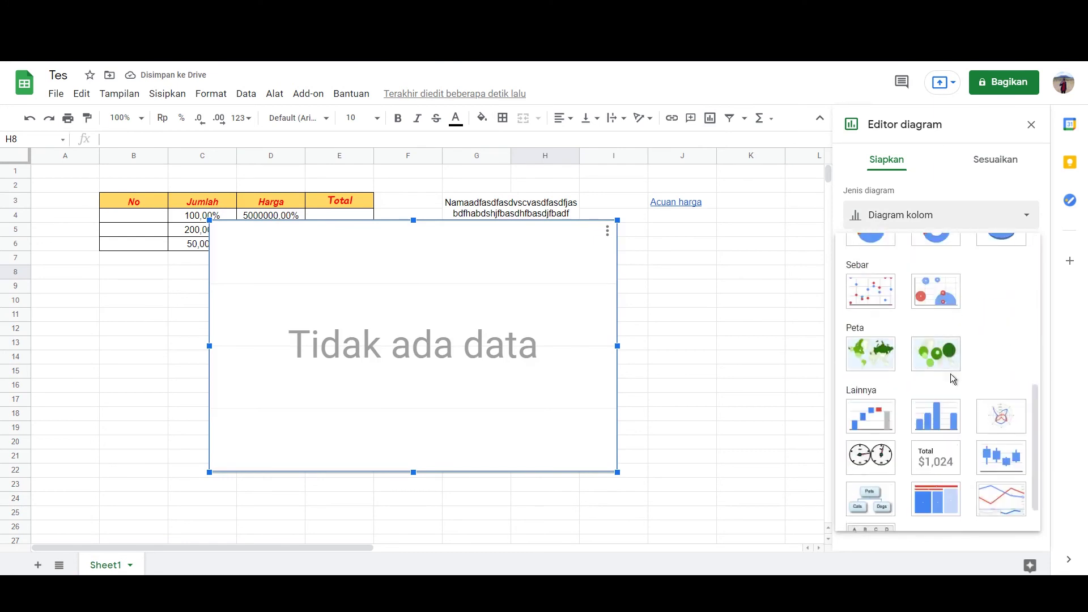
scroll(899, 461, "down", 1)
scroll(910, 396, "up", 5)
scroll(935, 312, "up", 2)
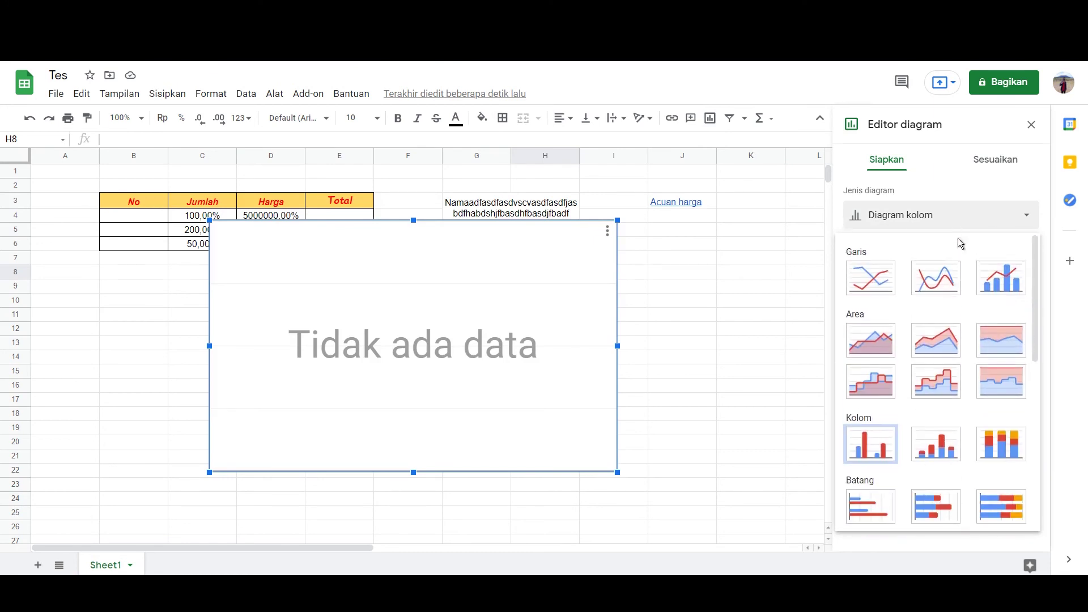
scroll(942, 413, "down", 7)
left_click(942, 433)
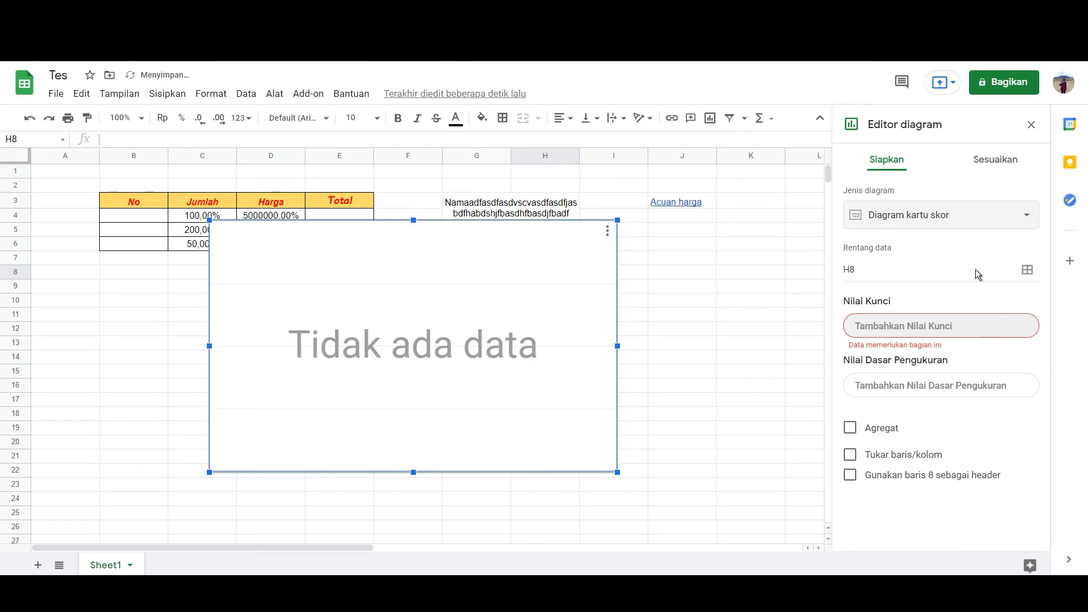
left_click(1032, 125)
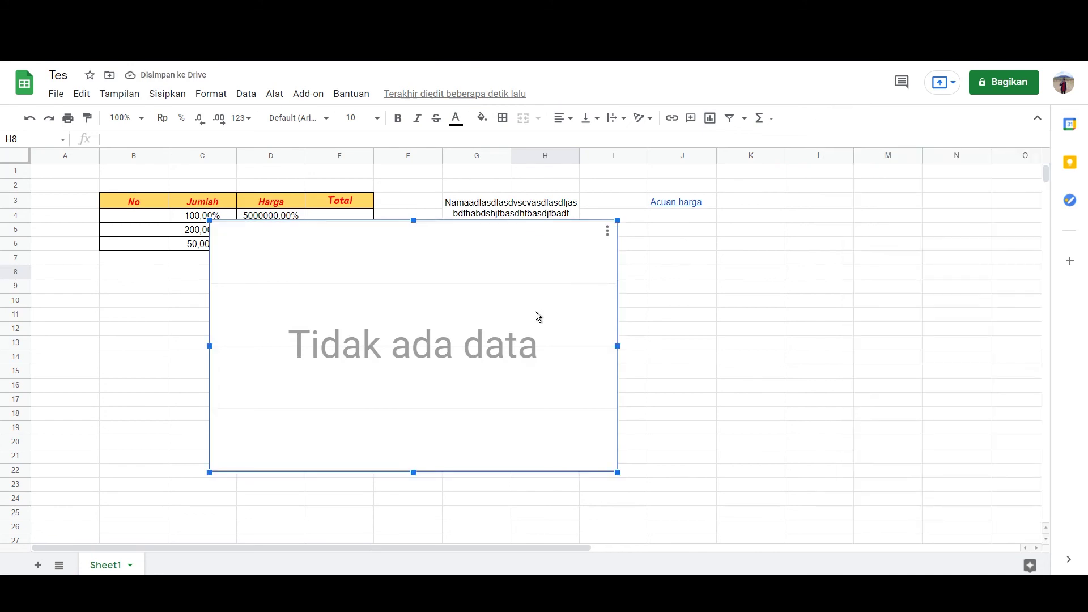
key("Delete")
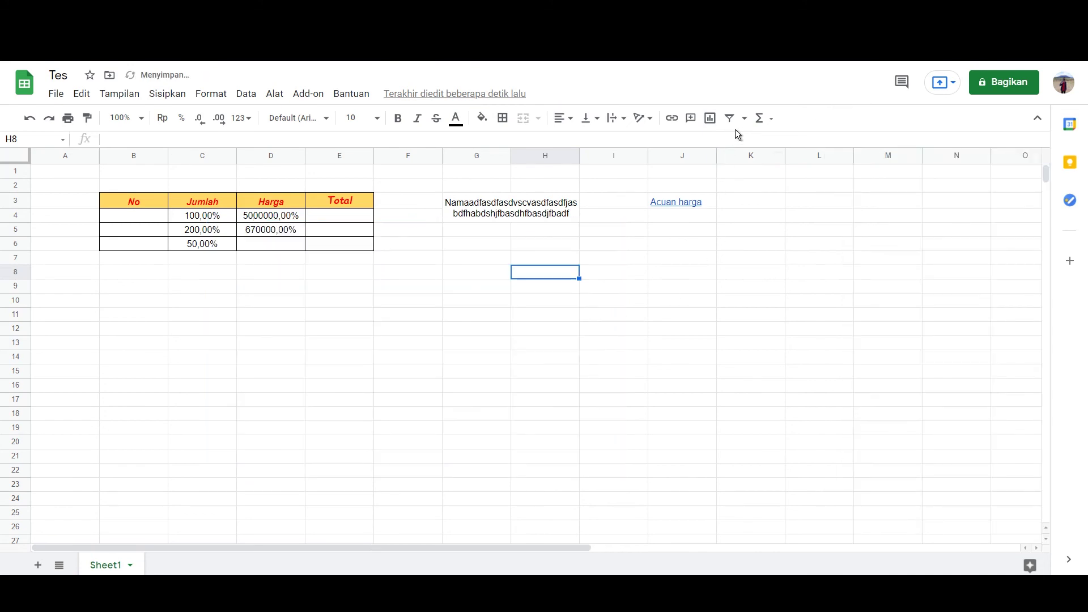
Step: Enter 10 in F7 and 20 in G7
left_click(482, 256)
left_click(335, 215)
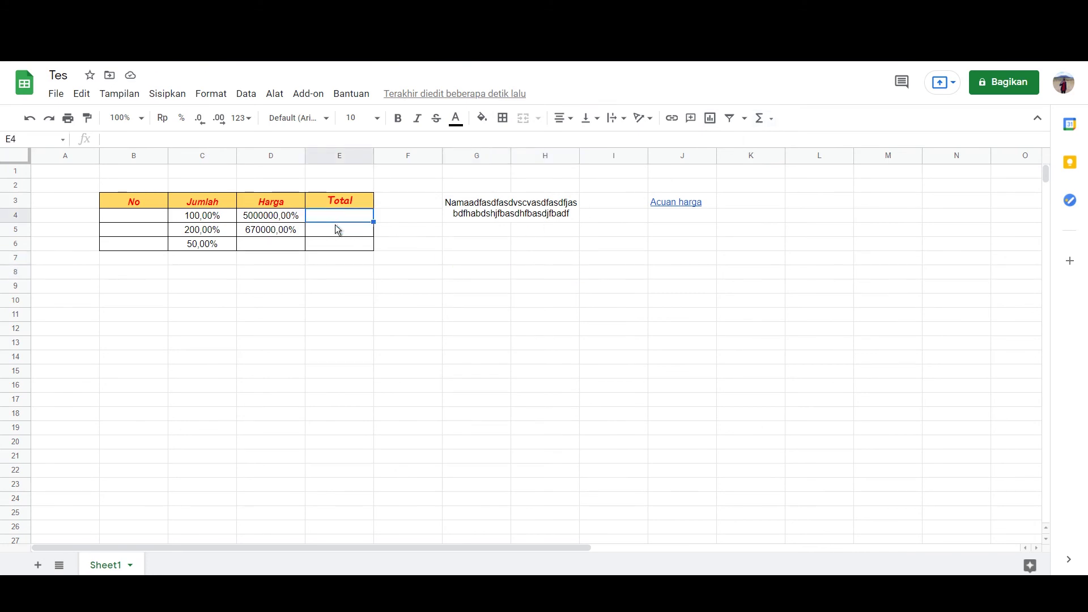
left_click(422, 258)
type("10")
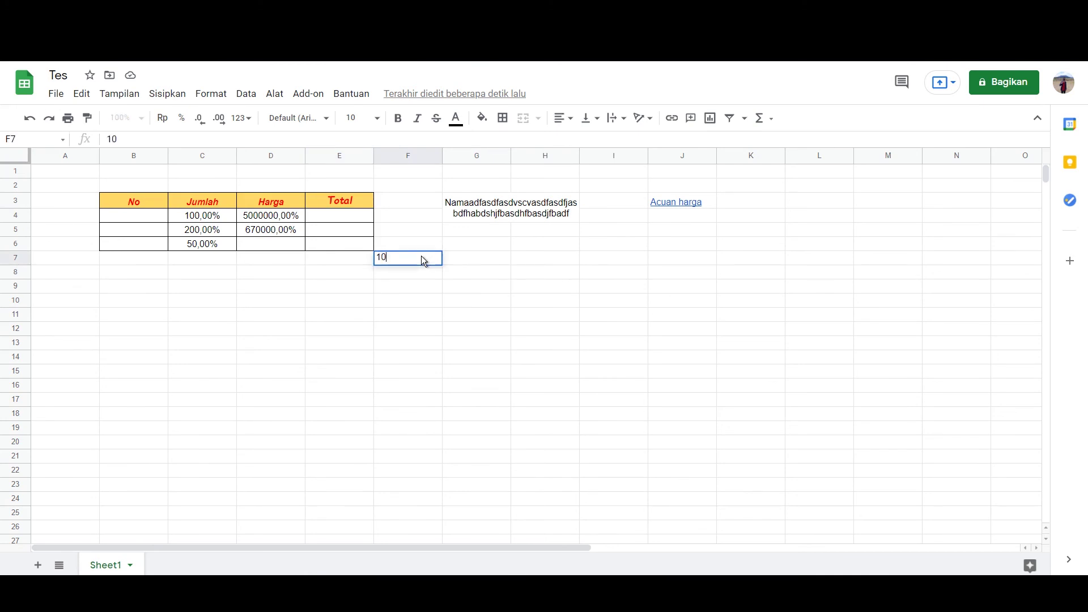
key("Tab")
type("20")
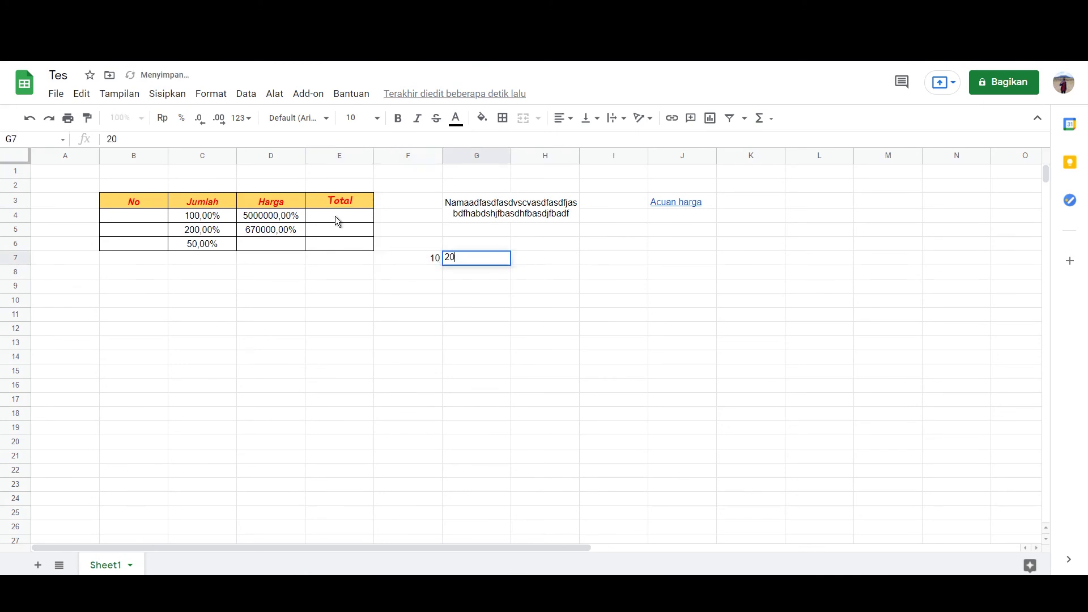
Step: Put =SUM(F7:G7) in E4, showing Rp30,00
left_click(335, 216)
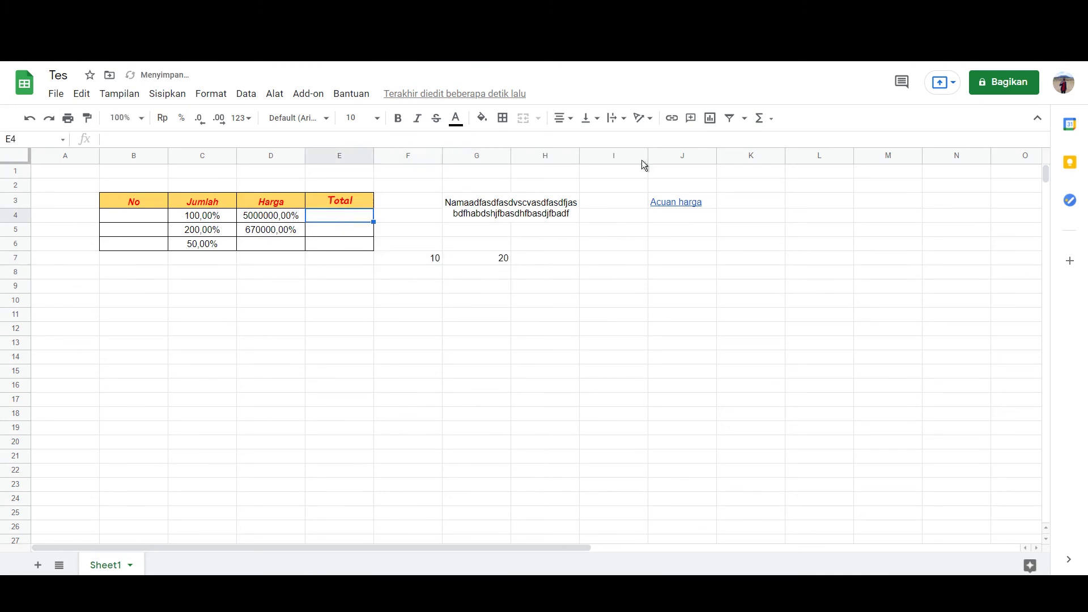
left_click(770, 120)
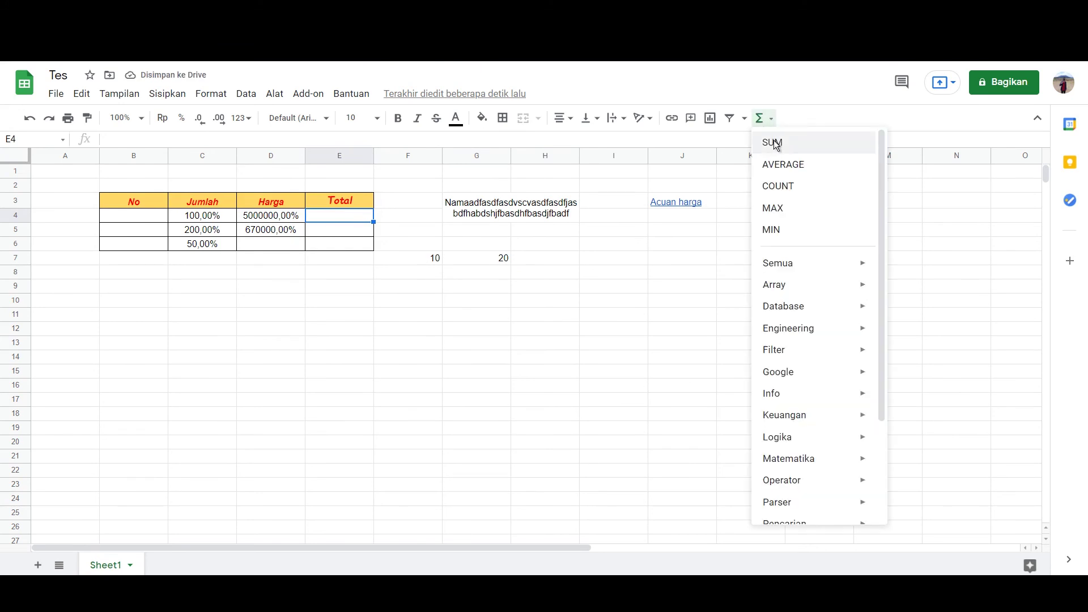
left_click(772, 142)
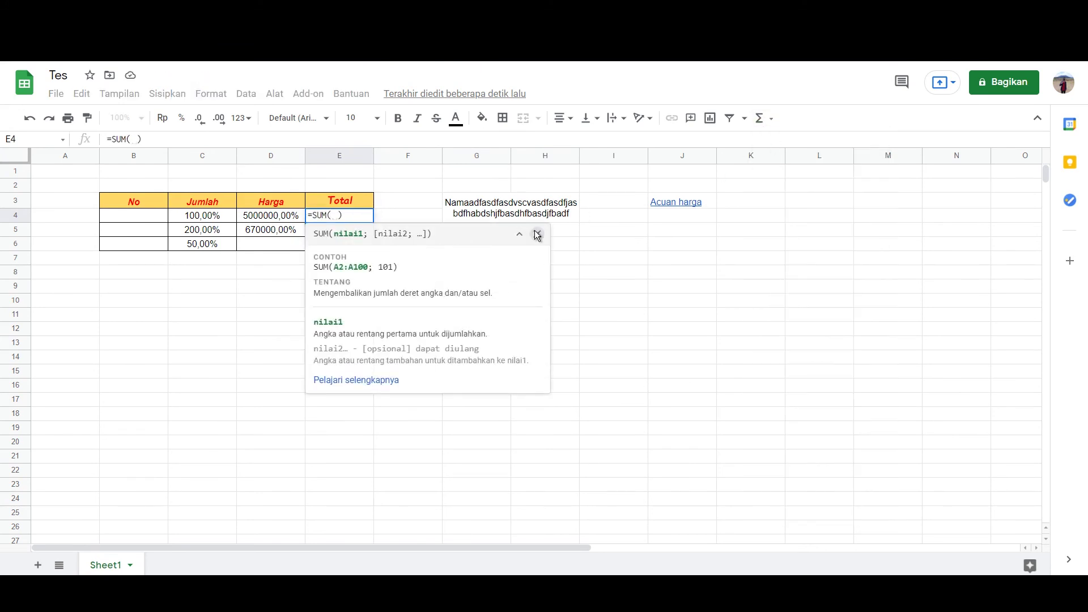
left_click(576, 242)
left_click_drag(414, 260, 474, 252)
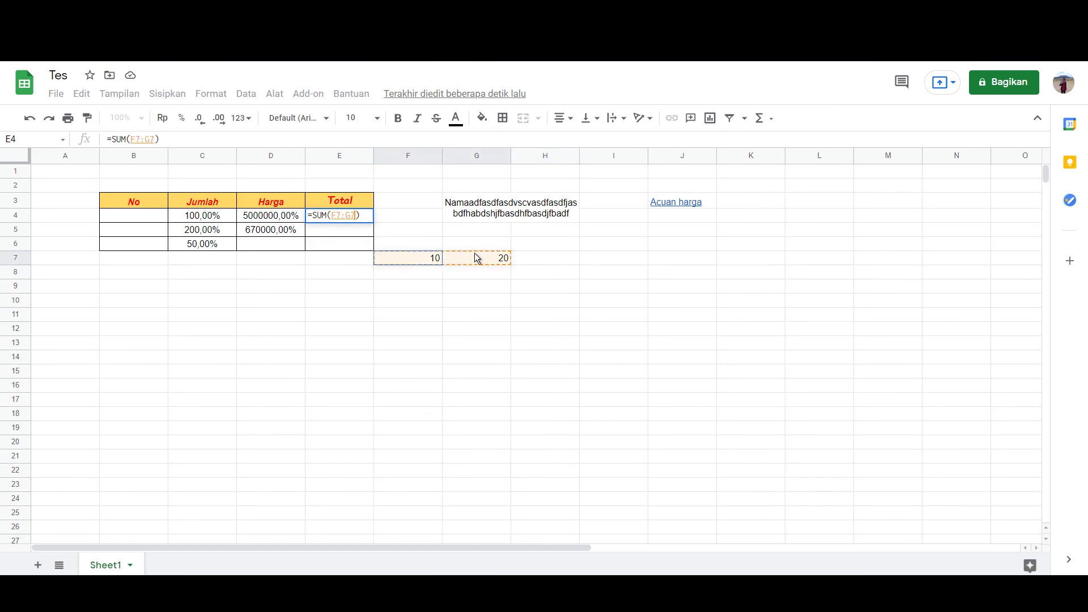
key("Return")
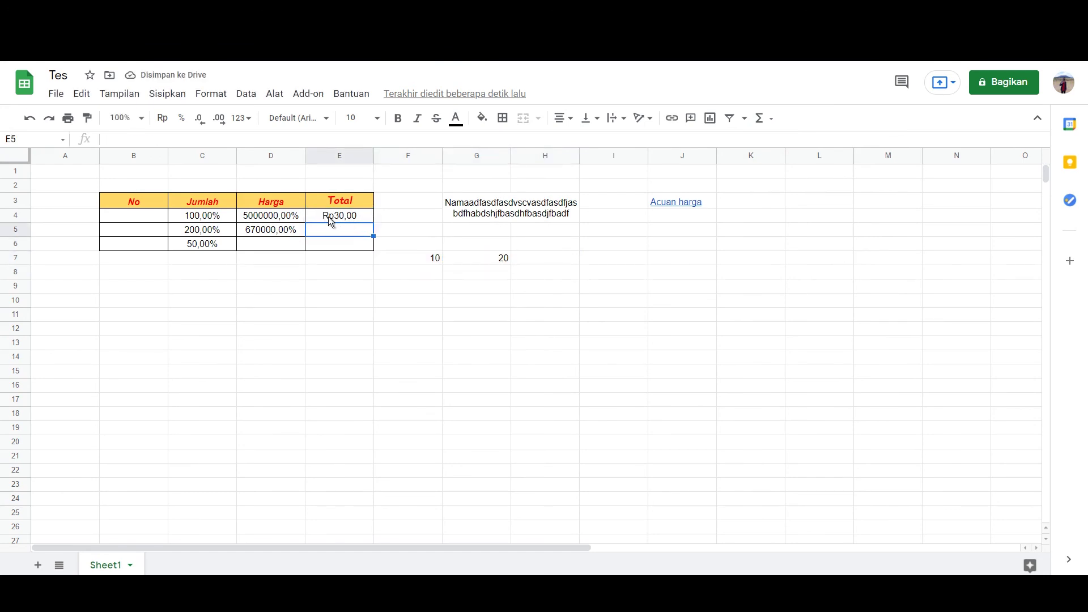
left_click(333, 217)
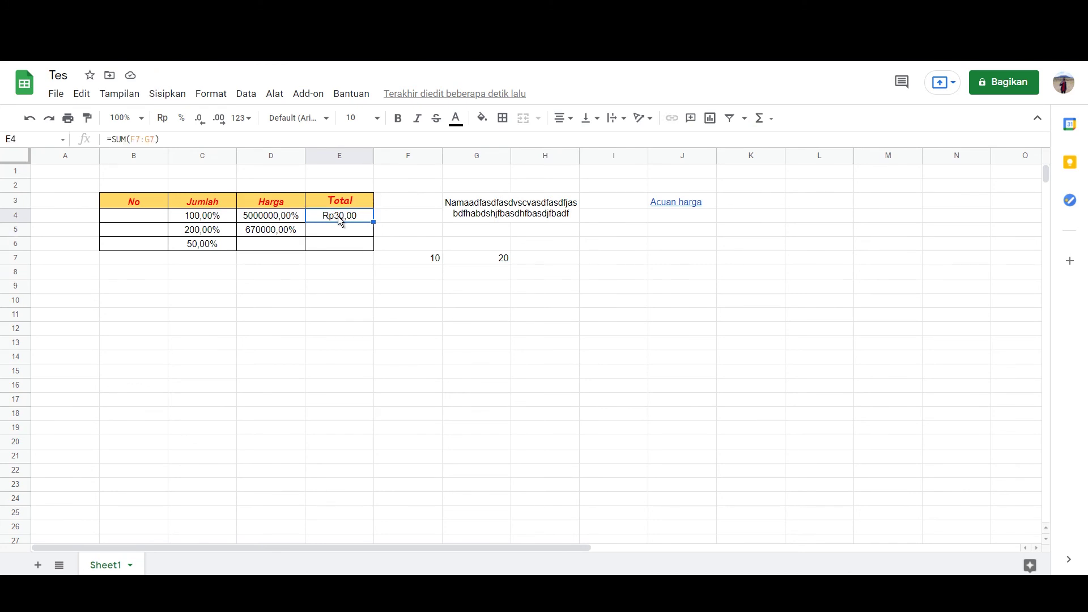
Step: Format the E4 total (=SUM(F7:G7)) as Rupiah currency so it shows Rp30,00
left_click(163, 119)
left_click(762, 120)
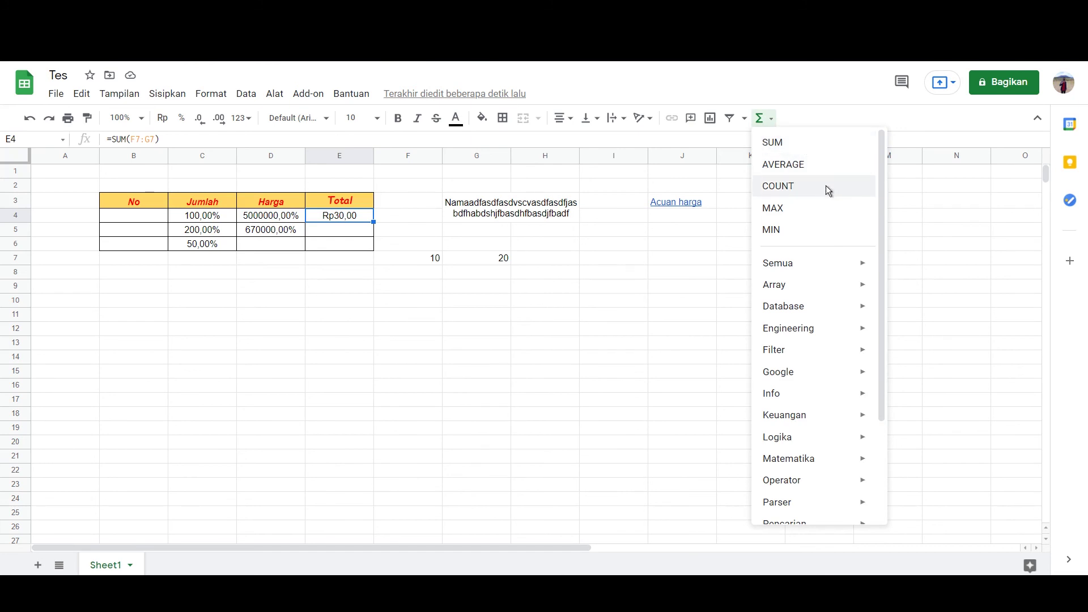
scroll(822, 163, "down", 2)
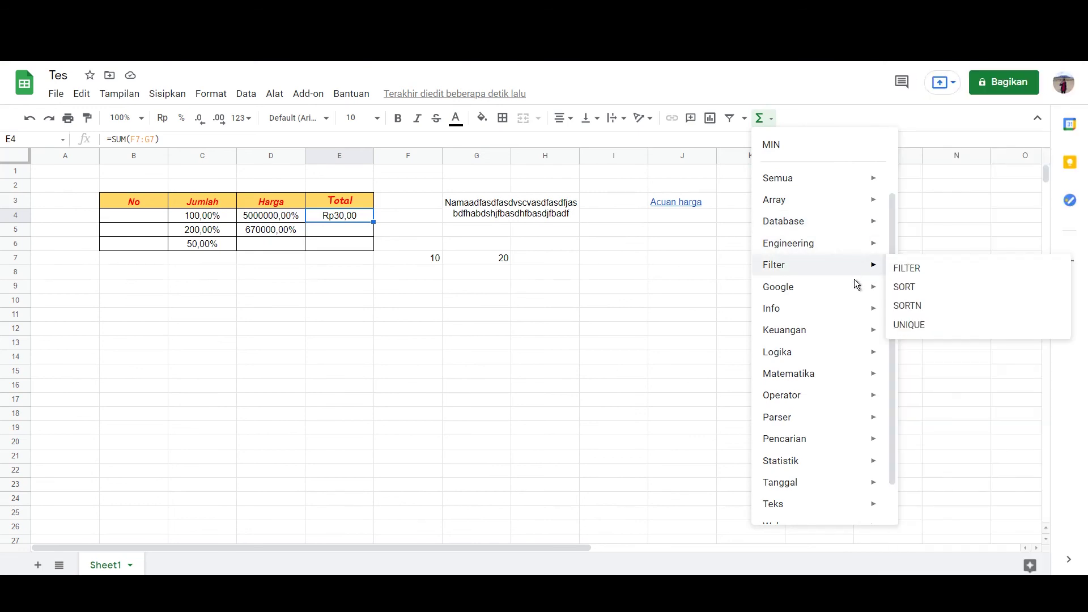
mouse_move(789, 373)
left_click(772, 119)
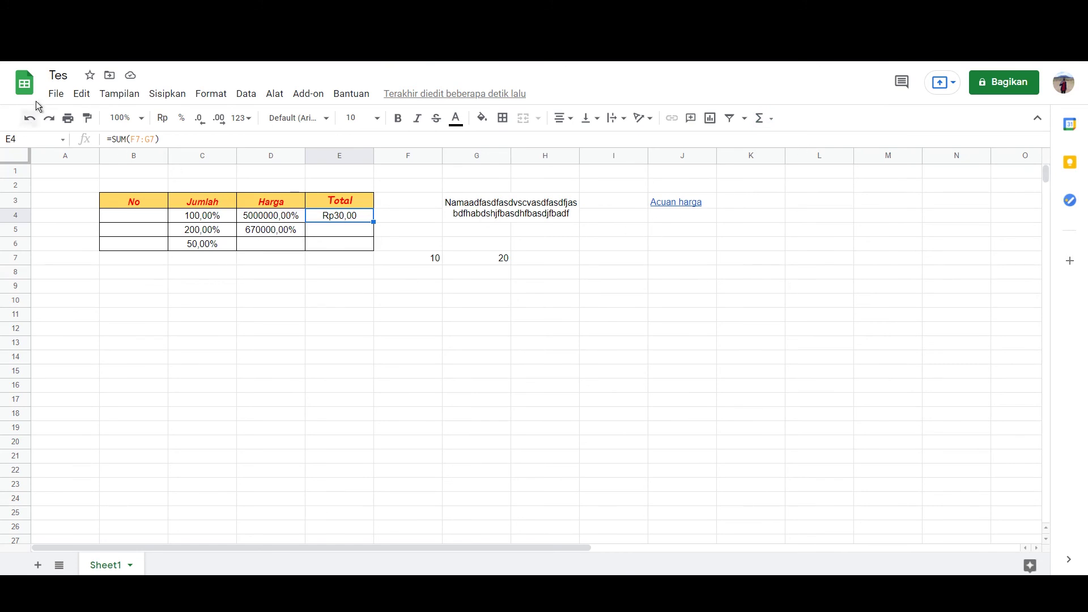
Step: Review who Tes is shared with, dismissing the sharing tips, then close the sharing settings
left_click(56, 94)
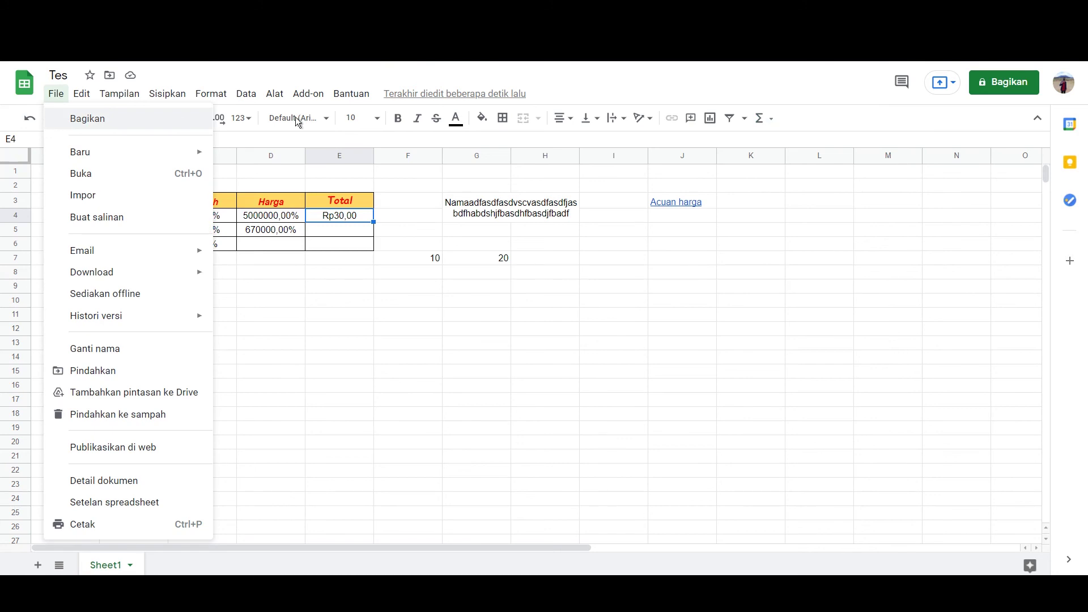
left_click(988, 83)
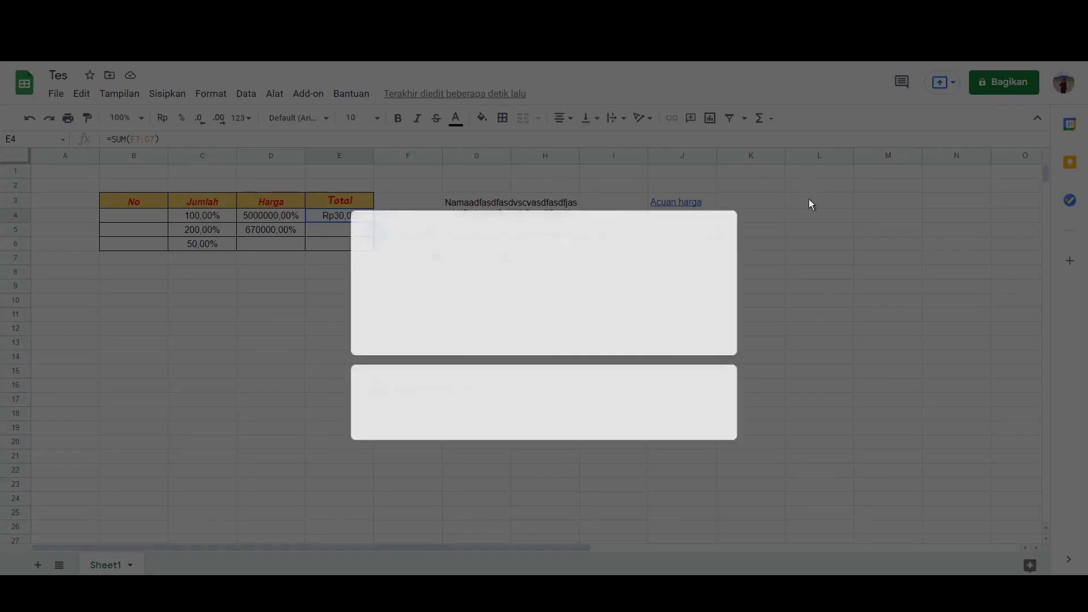
left_click(677, 367)
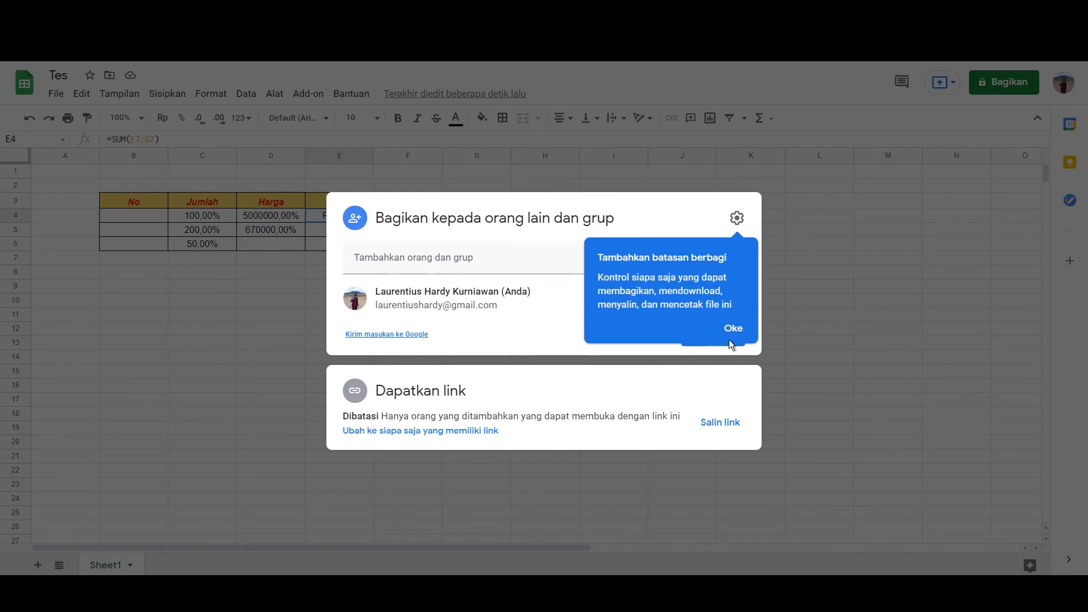
left_click(727, 328)
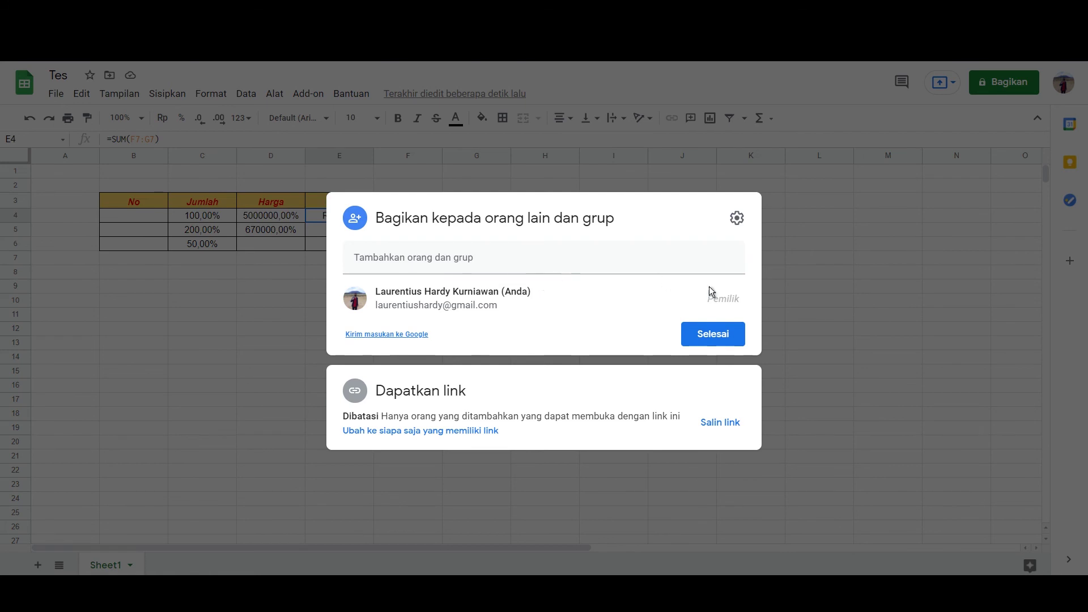
left_click(766, 302)
left_click(57, 96)
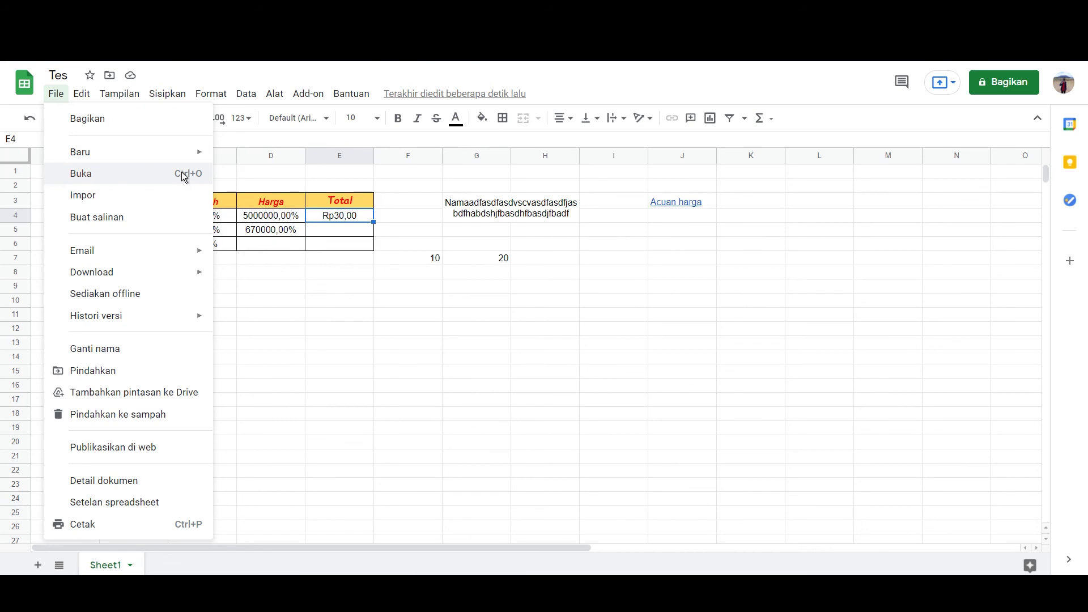
left_click(179, 174)
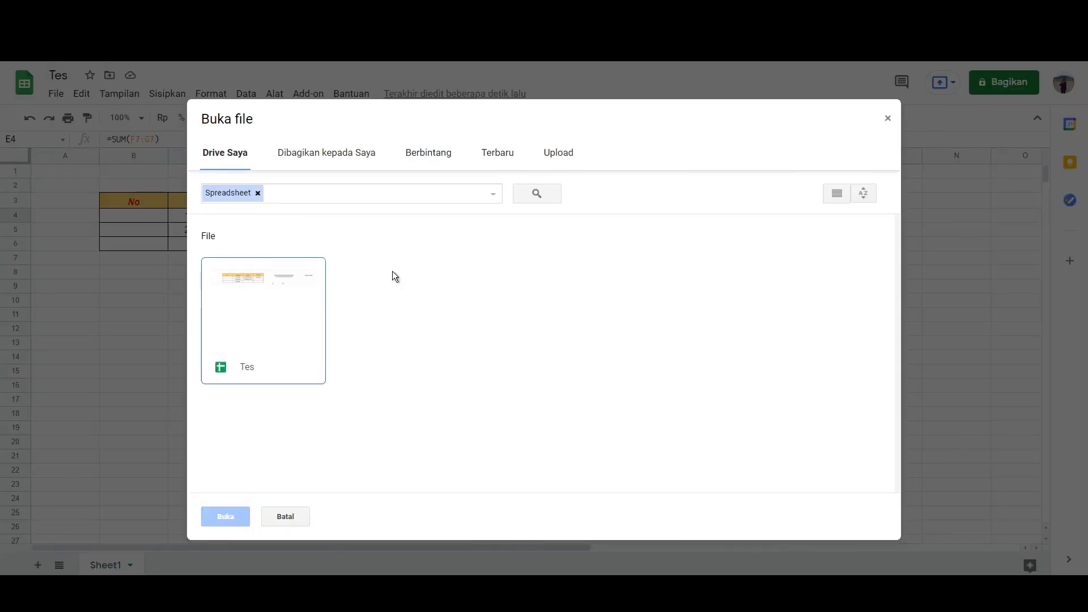
left_click(546, 165)
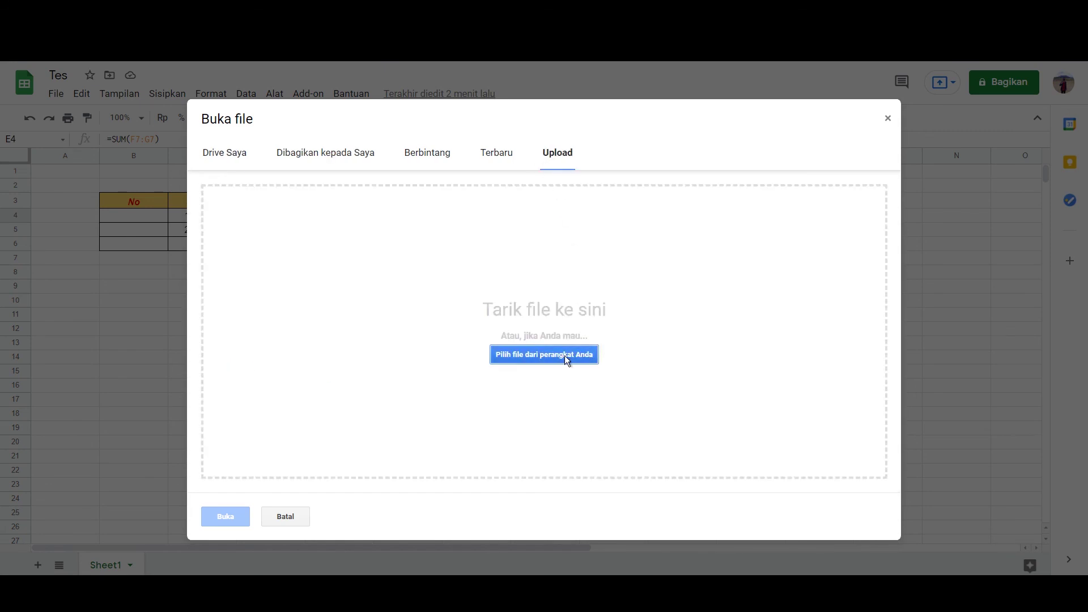
left_click(886, 119)
left_click(56, 94)
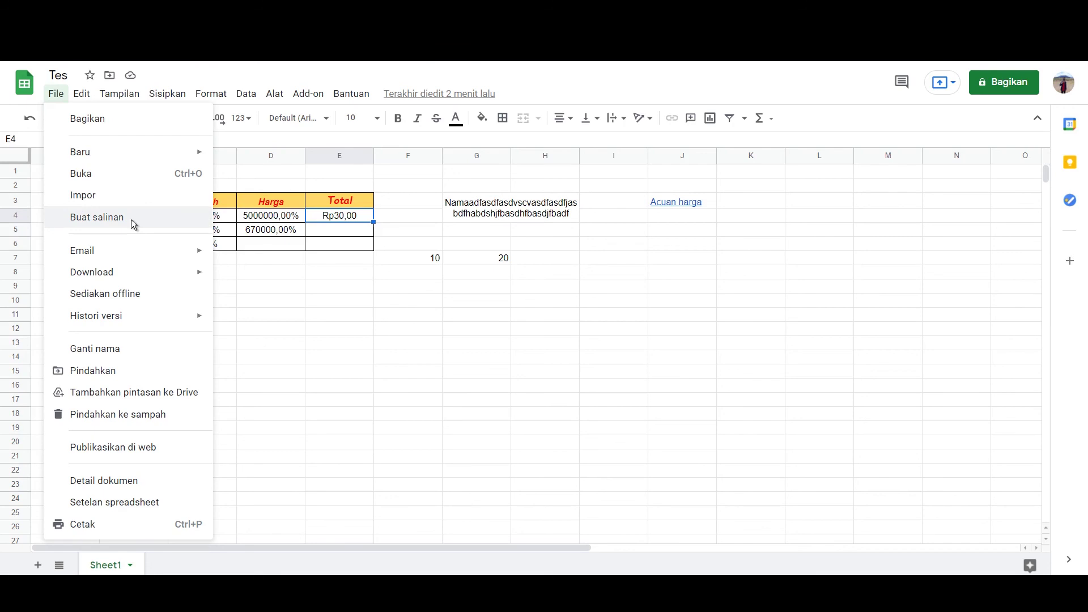
Step: Select the table range A1:J12, then reselect the total in cell E4
left_click(343, 278)
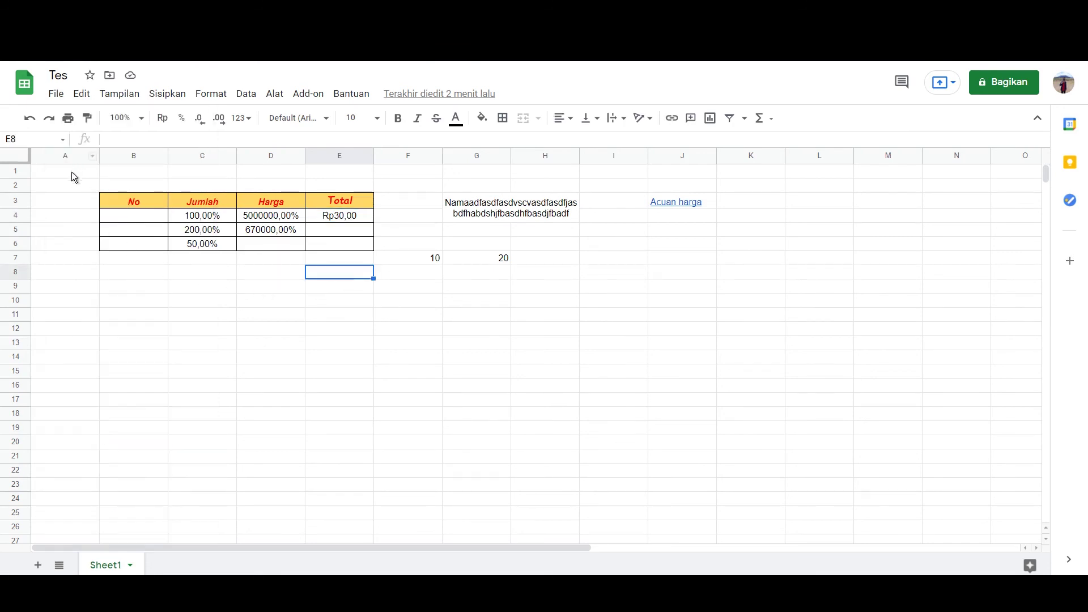
left_click_drag(73, 170, 695, 326)
left_click(586, 320)
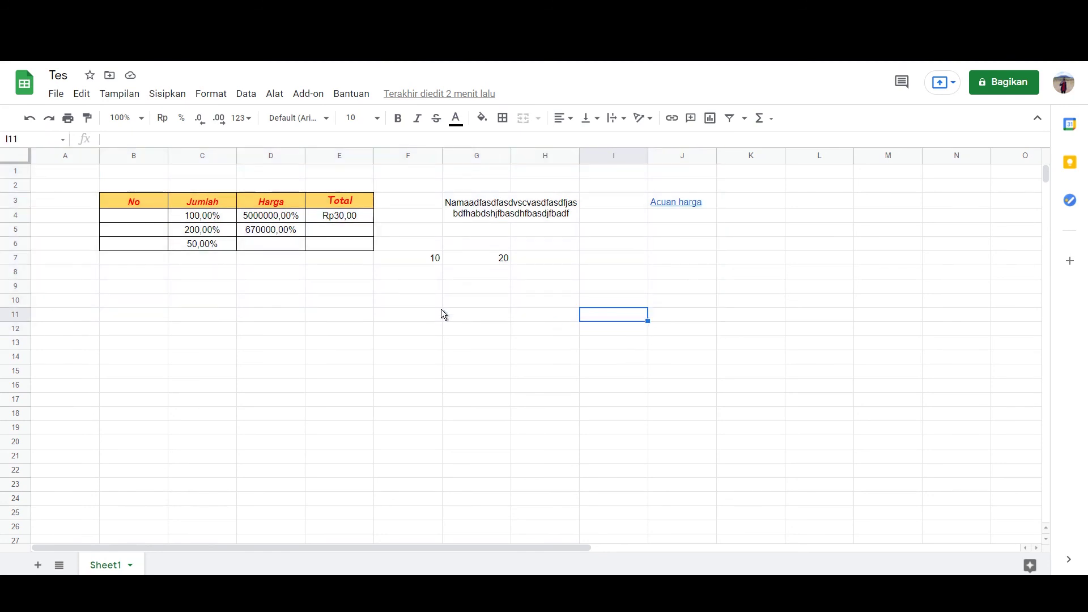
left_click(342, 220)
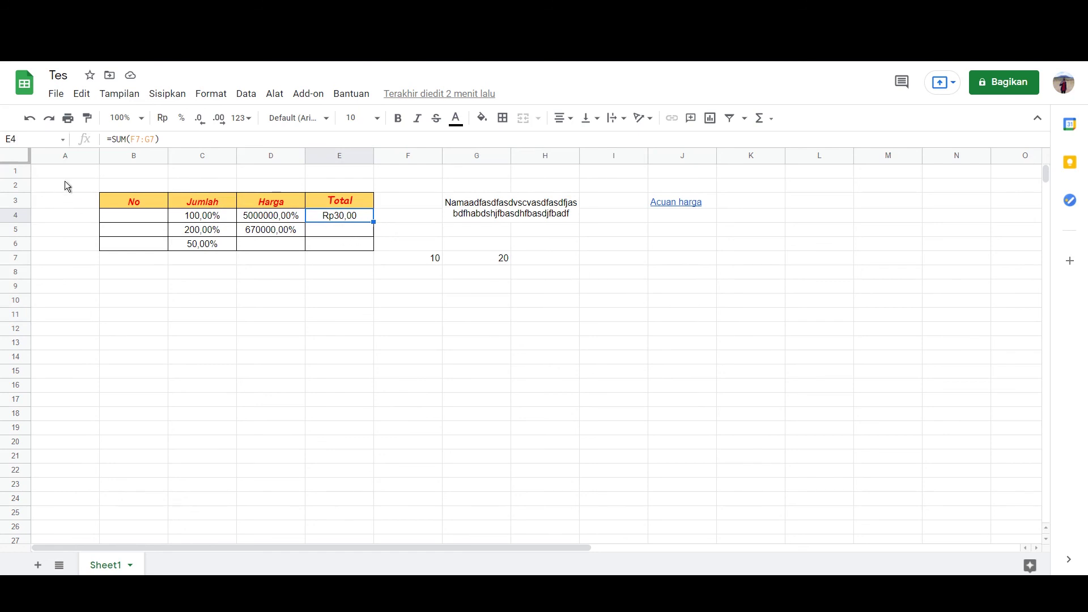
Step: Make a copy of the spreadsheet named 'Salinan dari Tes' in My Drive
left_click(56, 95)
left_click(169, 222)
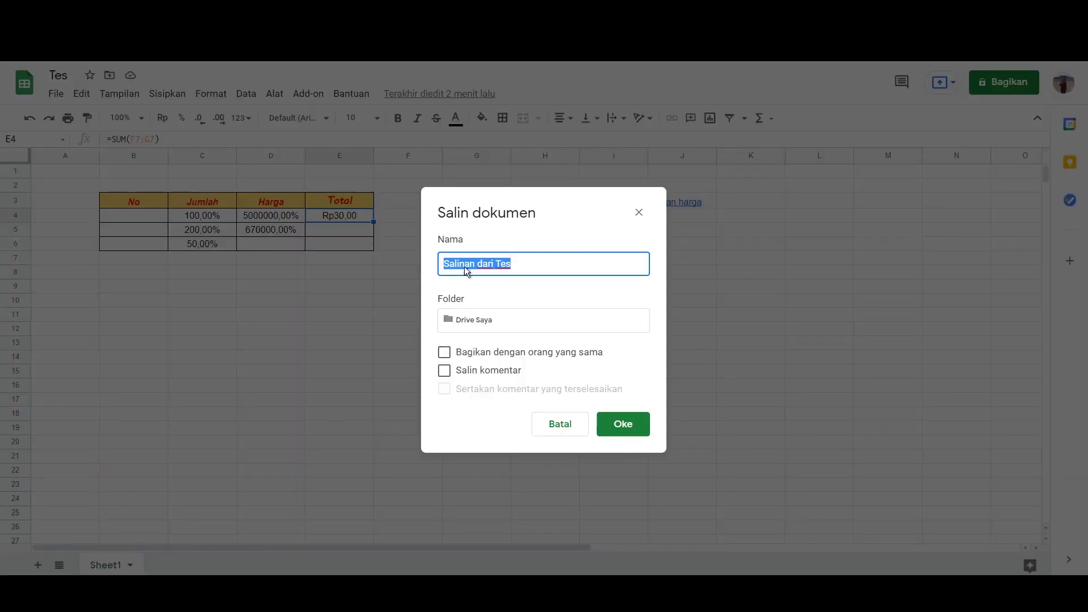
left_click(622, 424)
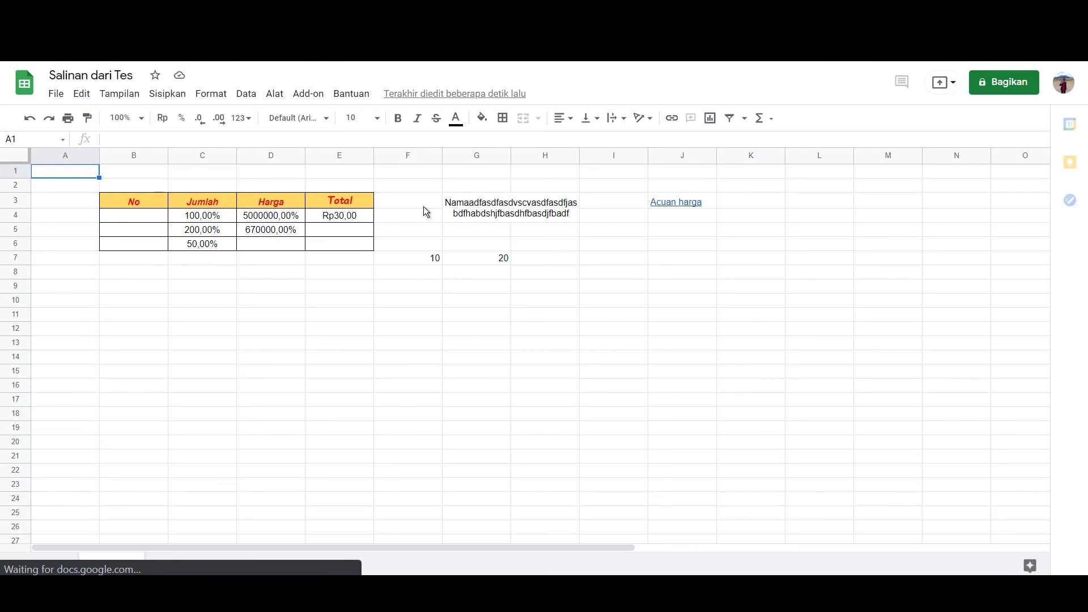
Step: Enter the test text 'adfasd' in cell C10 of the copy
left_click(222, 298)
type("adfasd")
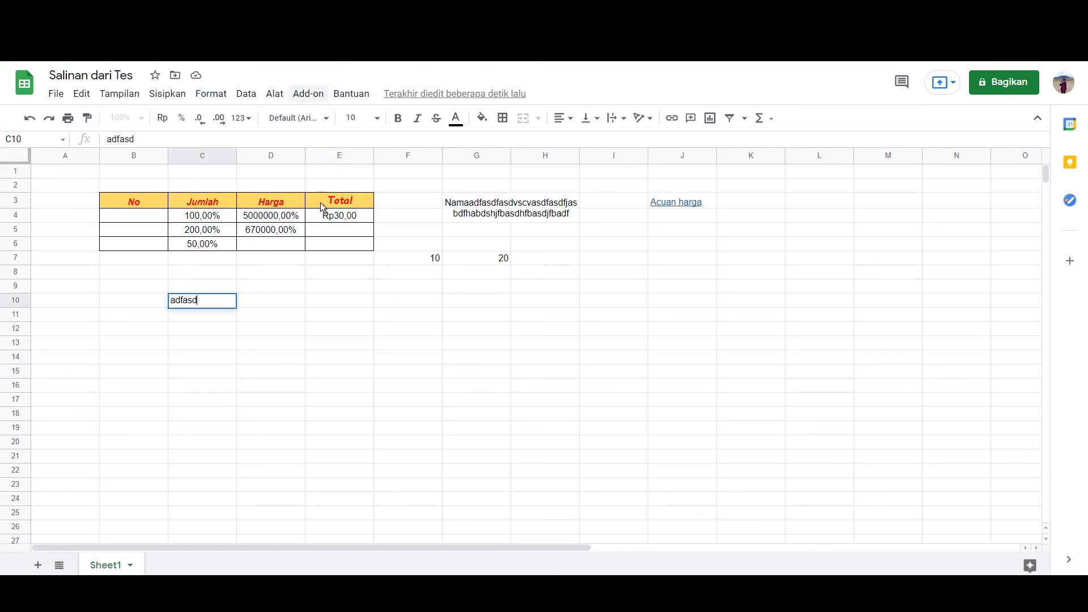
left_click(342, 299)
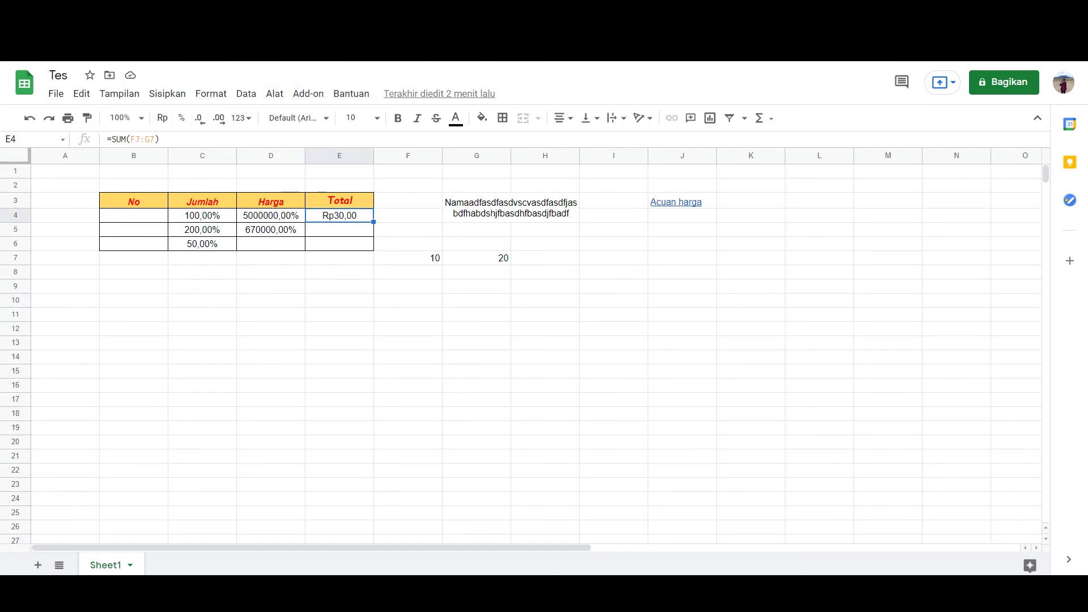
Step: Open the File menu to look through Tes's Download export formats
left_click(55, 94)
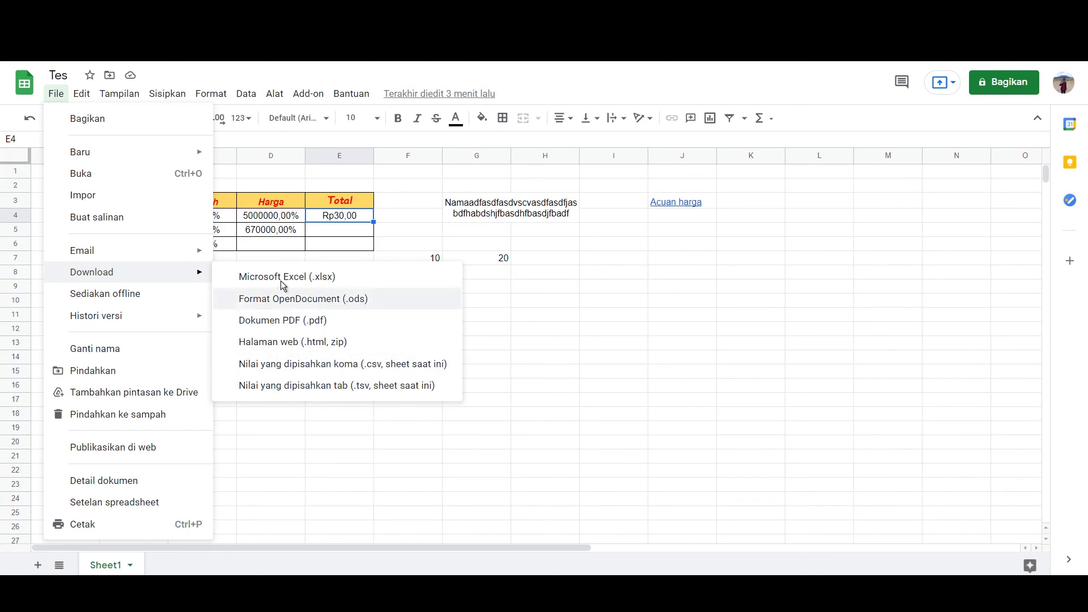
left_click(88, 98)
left_click(87, 95)
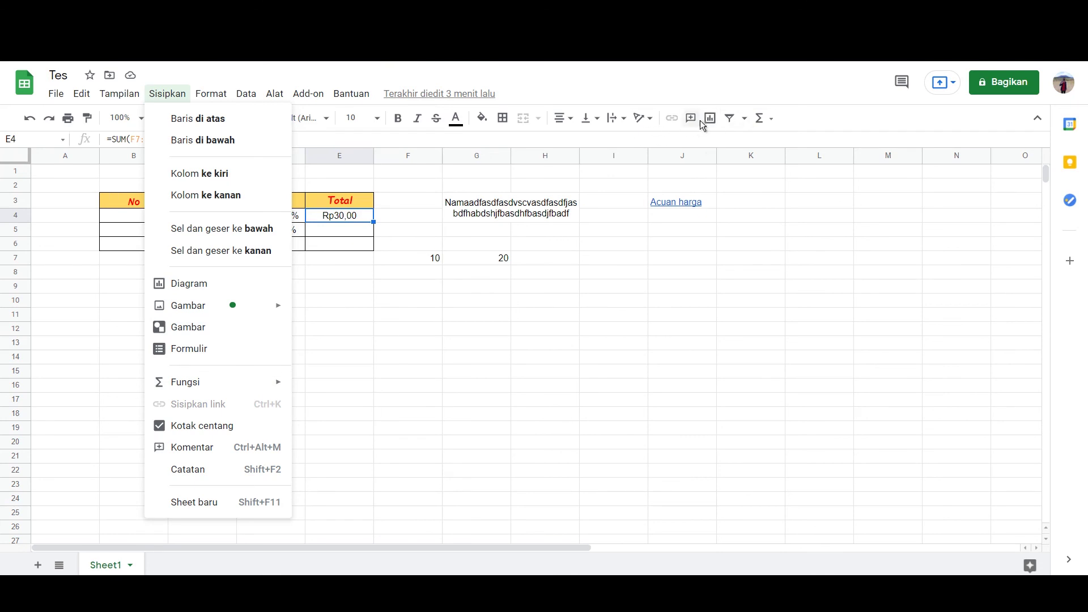
left_click(176, 96)
left_click(211, 94)
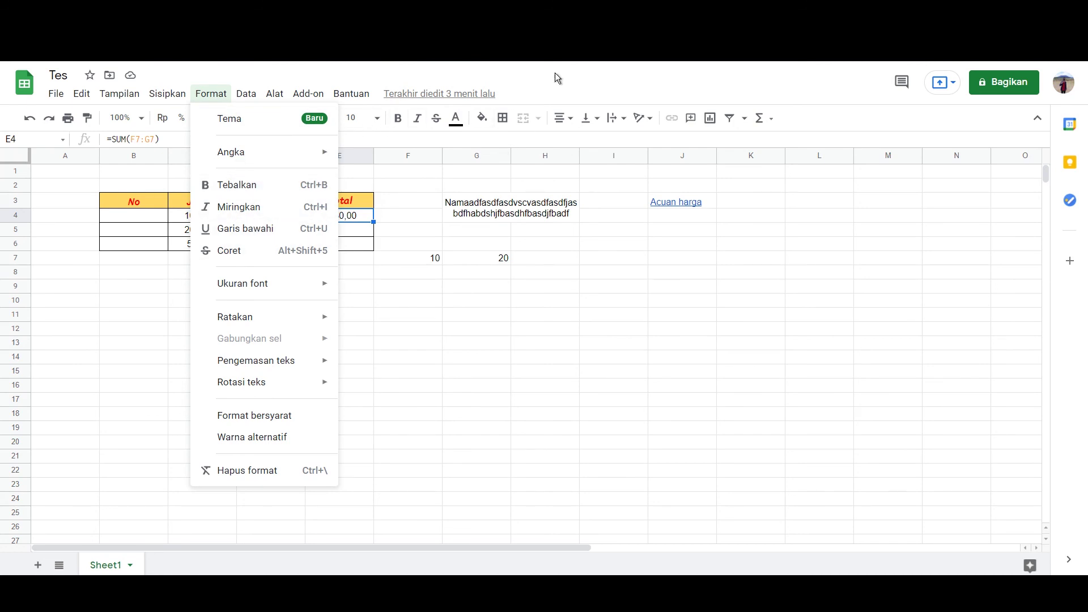
key("Escape")
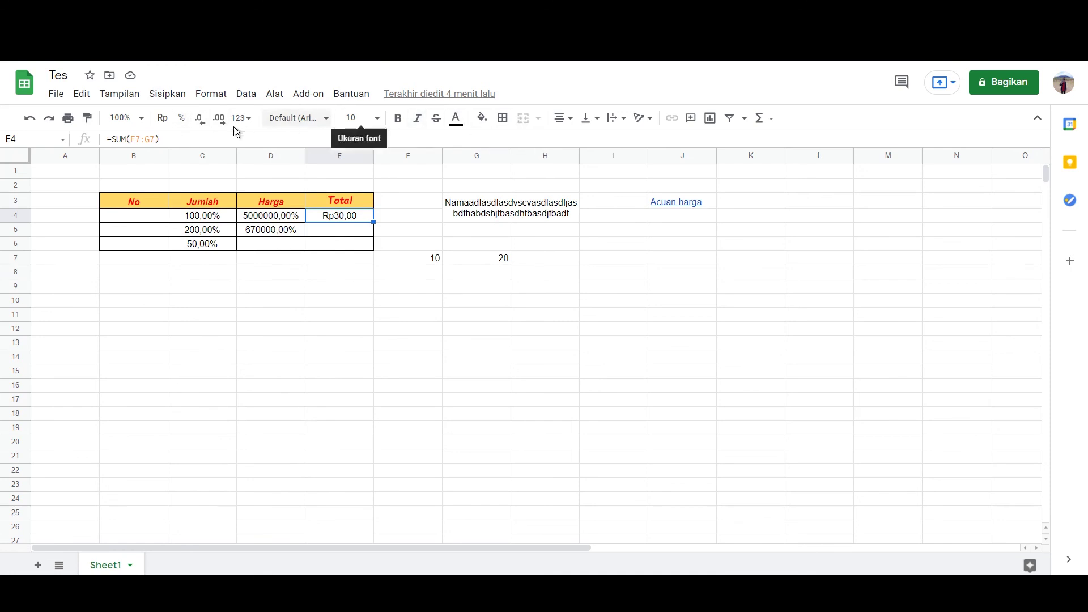
key("alt+shift+5")
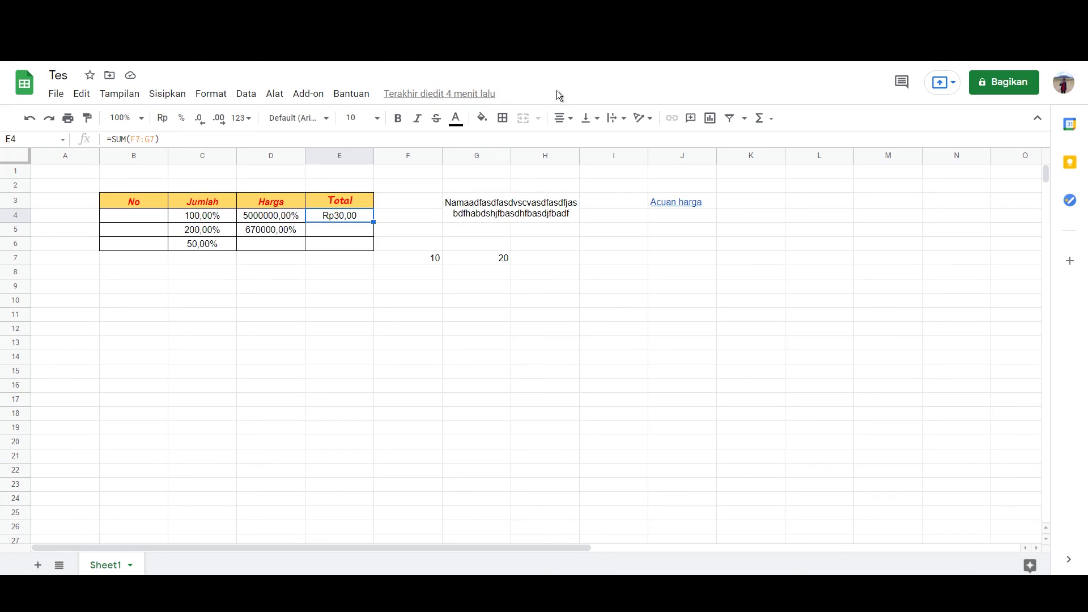
Step: Open Tes's version history, exit the unresponsive page, and go back from the crashed tab
left_click(449, 94)
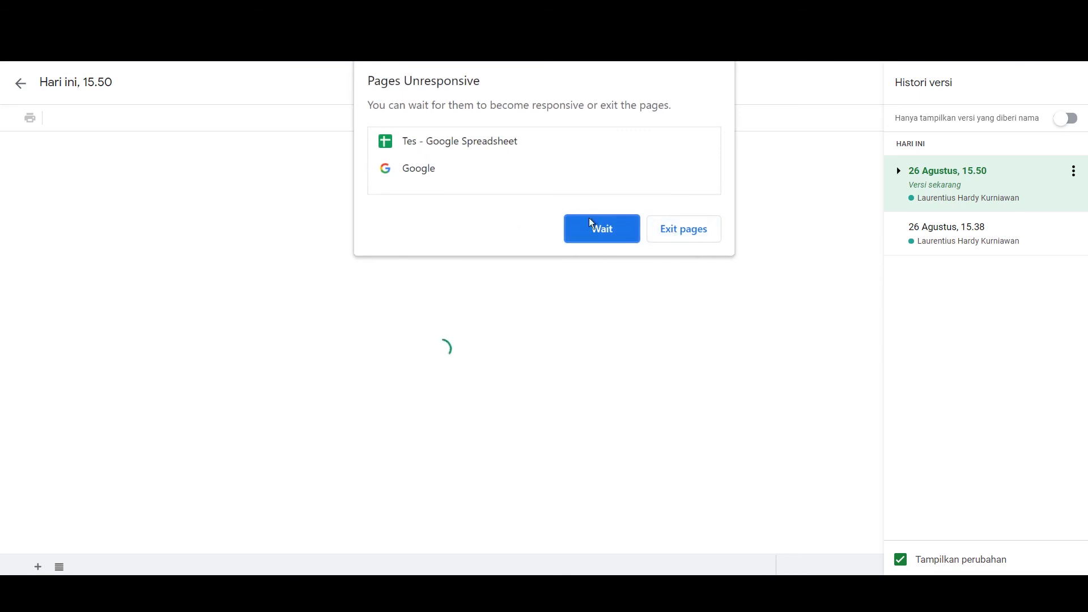
left_click(652, 239)
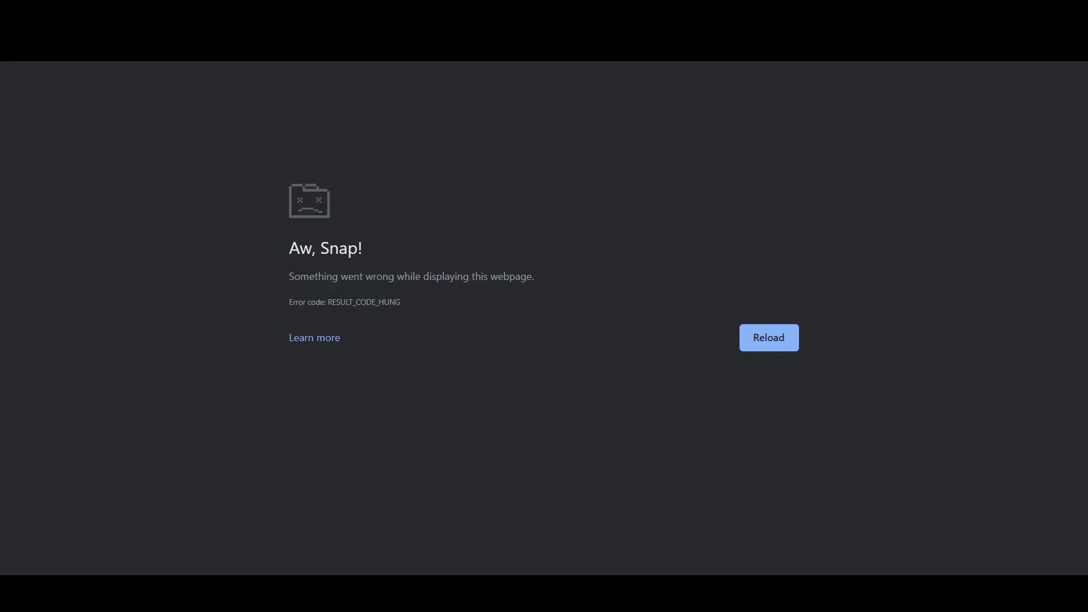
key("alt+Left")
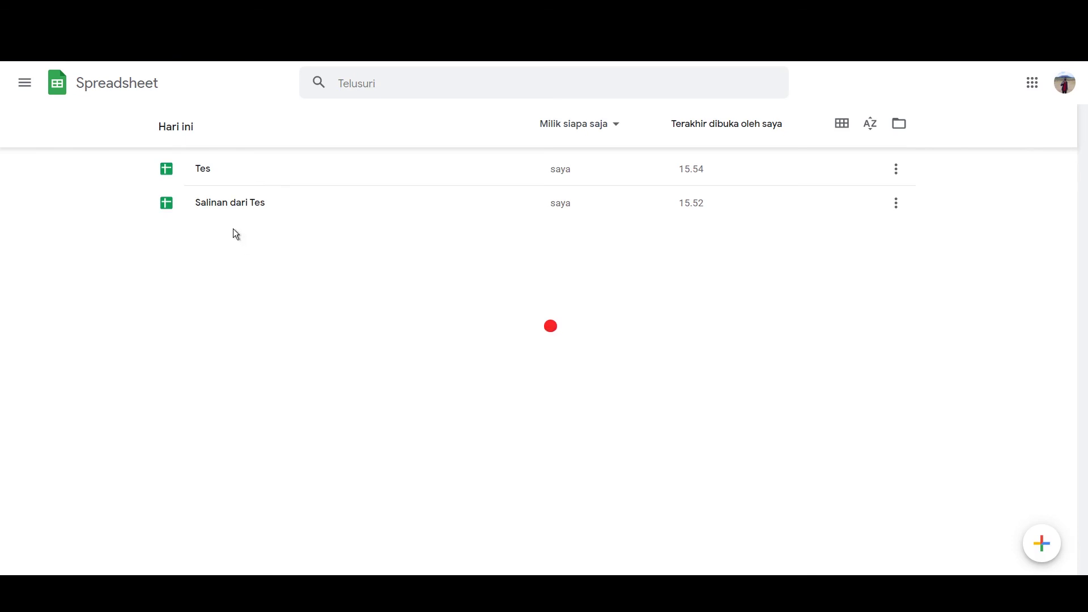